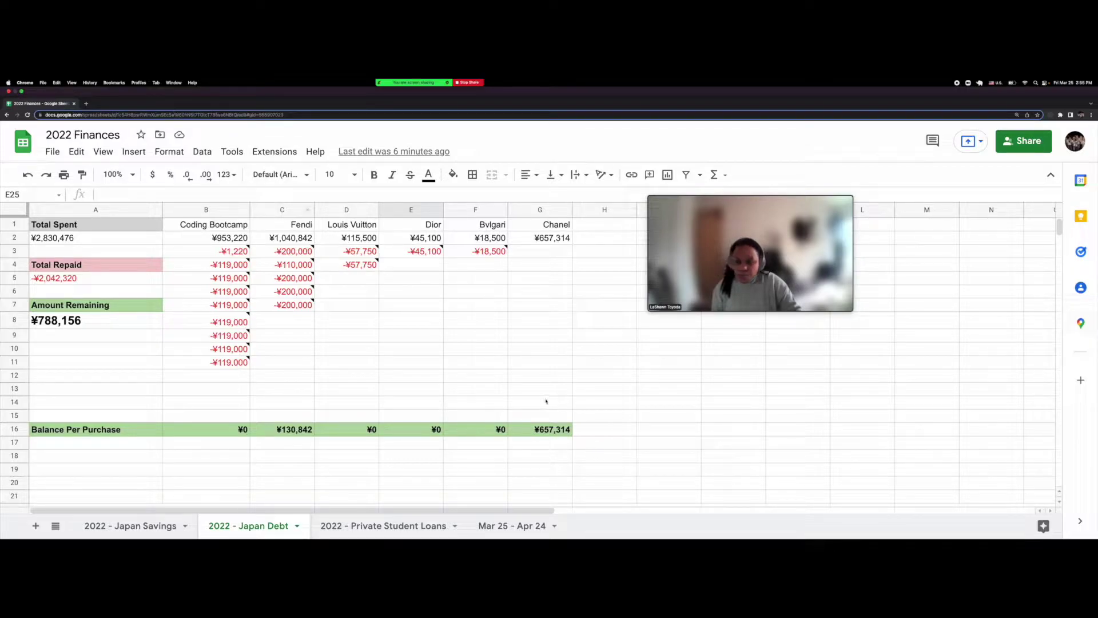
{"action": "left_click", "coordinate": [537, 376]}
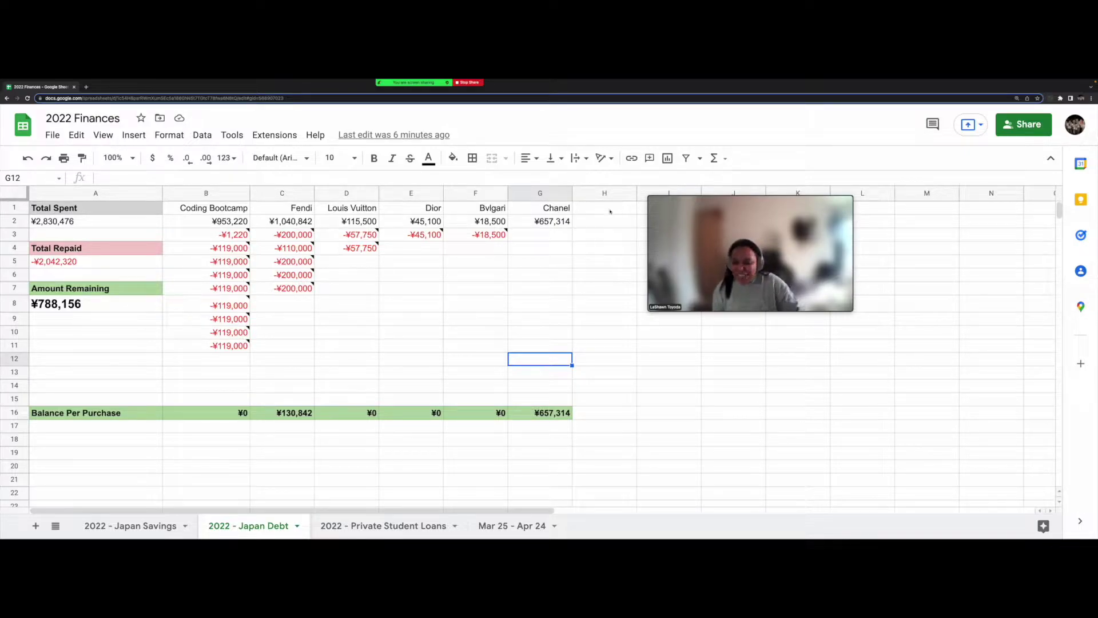
{"action": "left_click", "coordinate": [206, 208]}
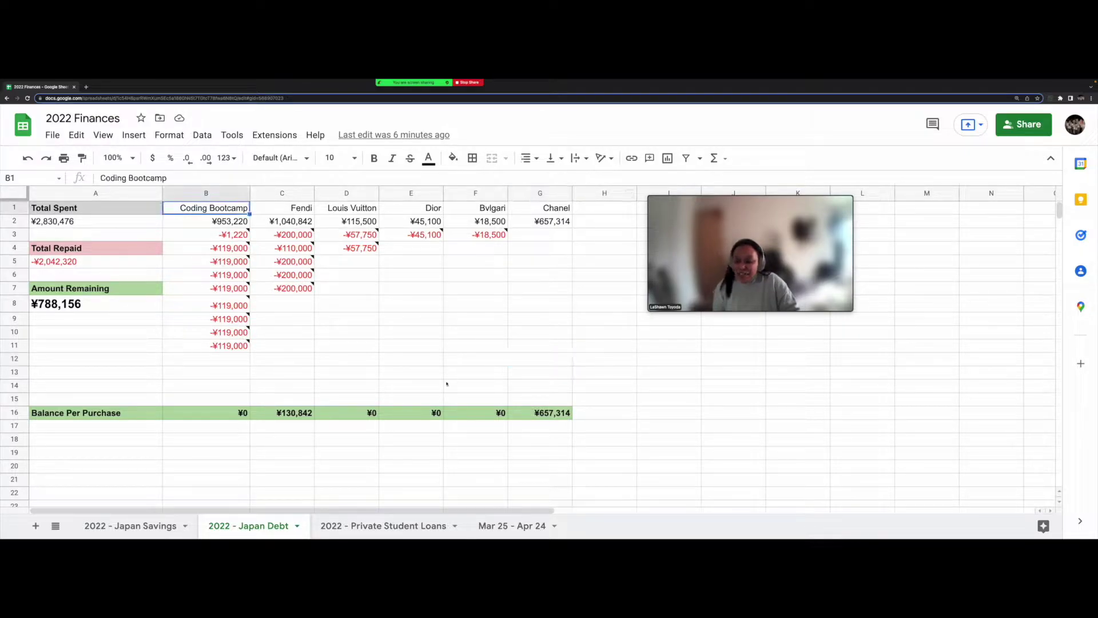
{"action": "left_click", "coordinate": [611, 415]}
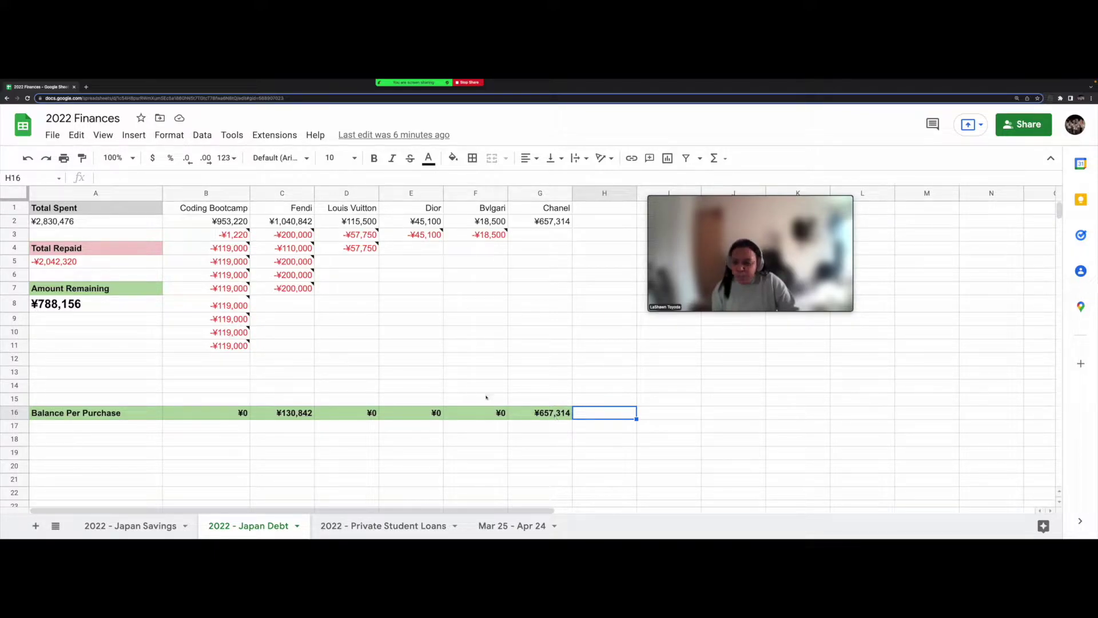
Step: Enter 6573.14 in cell H16, beside the Chanel balance
{"action": "left_click", "coordinate": [544, 413]}
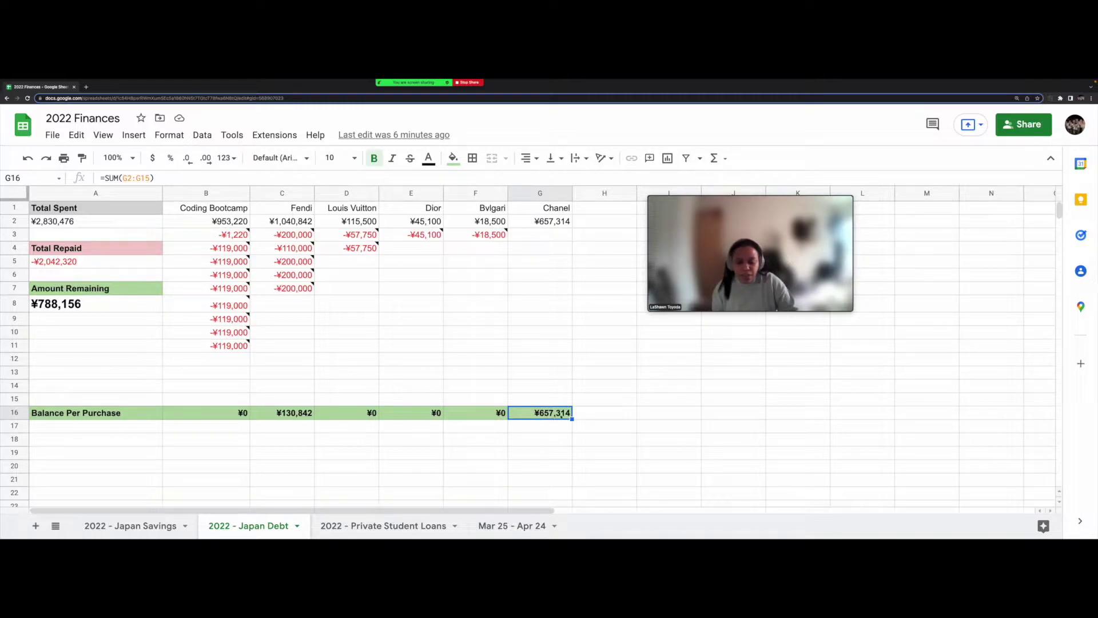
{"action": "left_click", "coordinate": [606, 417]}
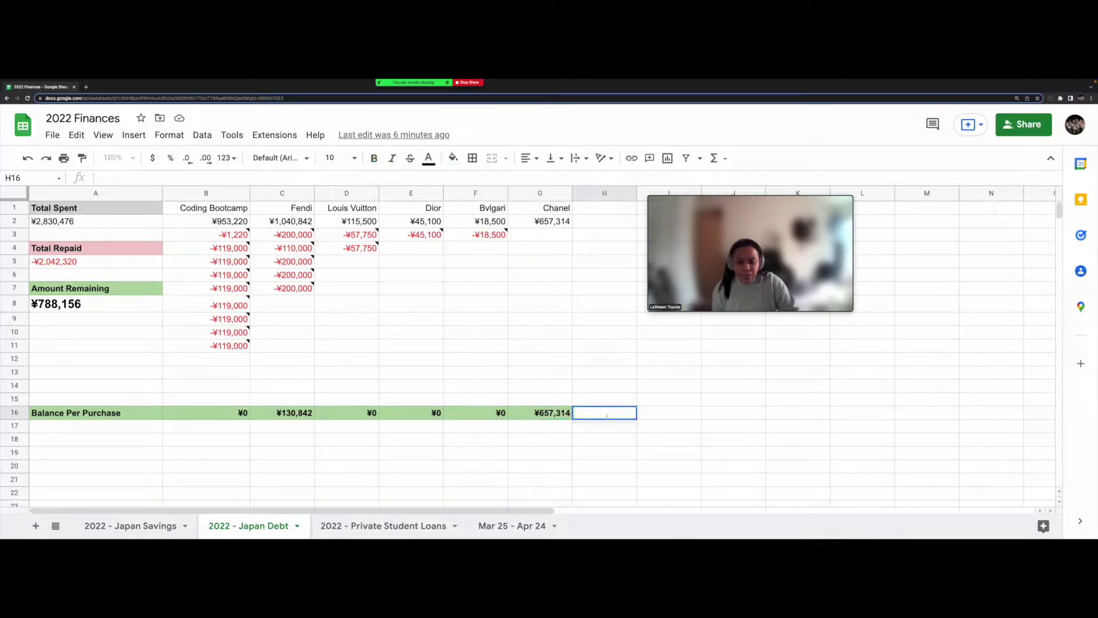
{"action": "type", "text": "6573"}
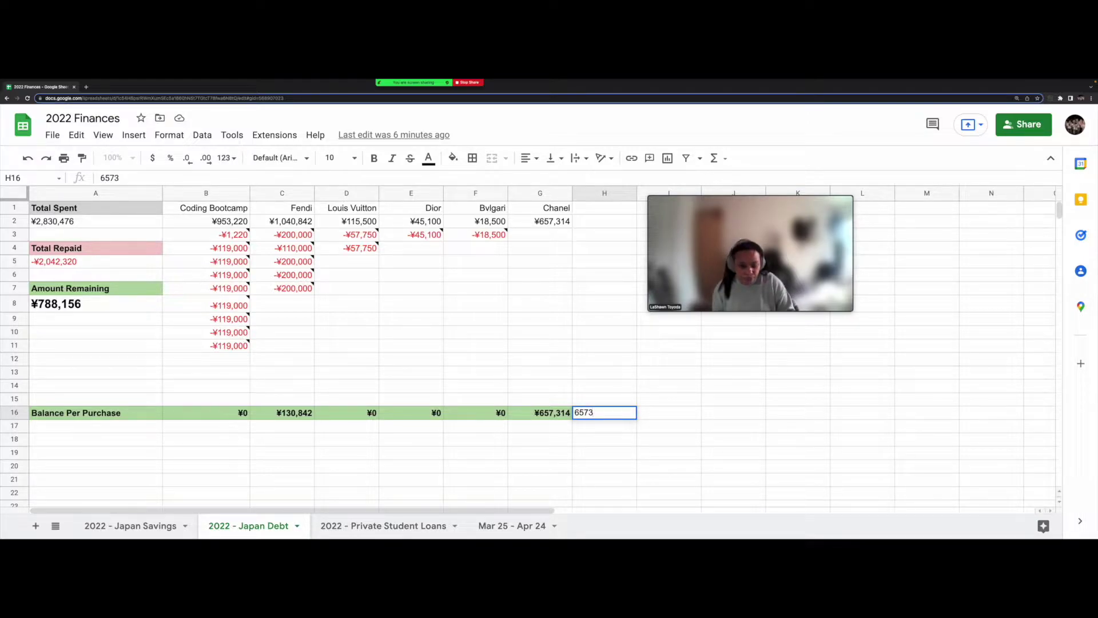
{"action": "type", "text": "."}
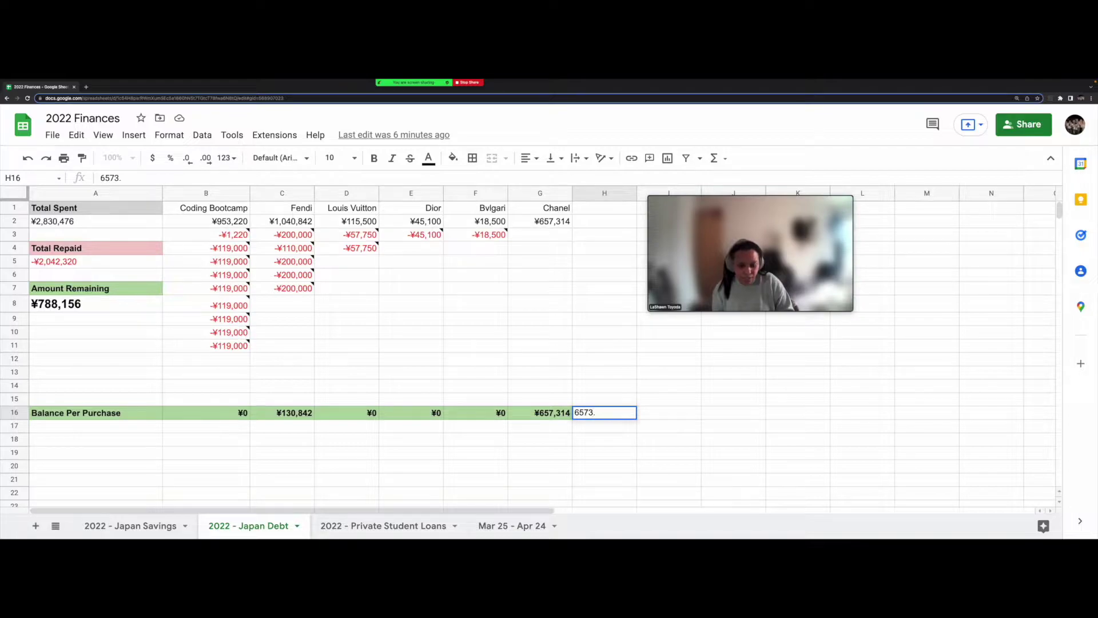
{"action": "type", "text": "14"}
{"action": "left_click", "coordinate": [623, 398]}
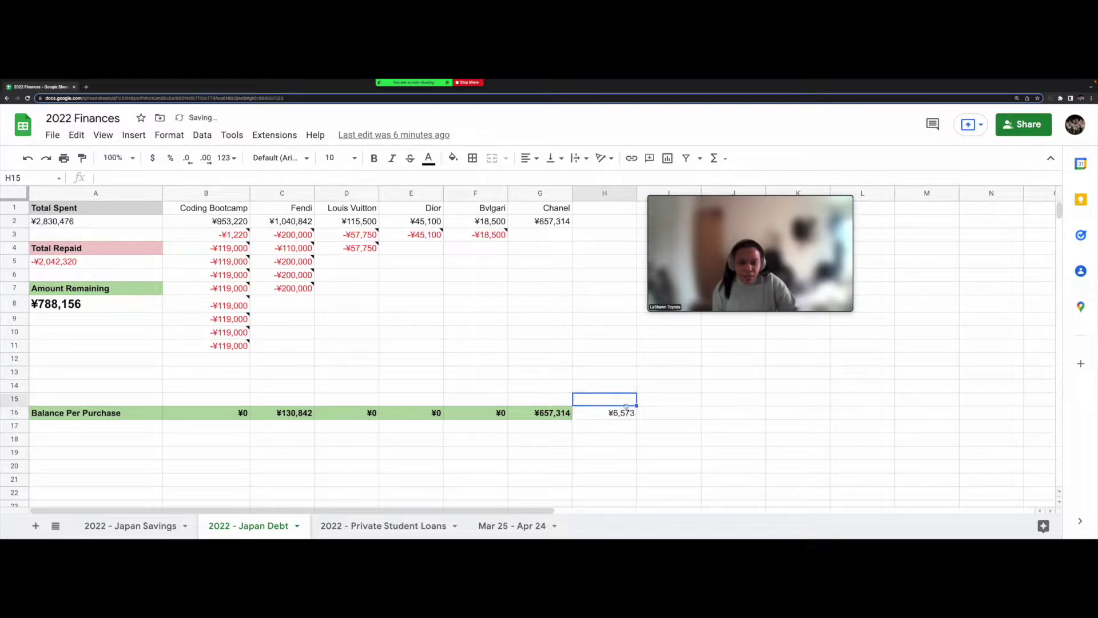
Step: Check the exact value stored in cell H16 and clear the cell
{"action": "left_click", "coordinate": [626, 413]}
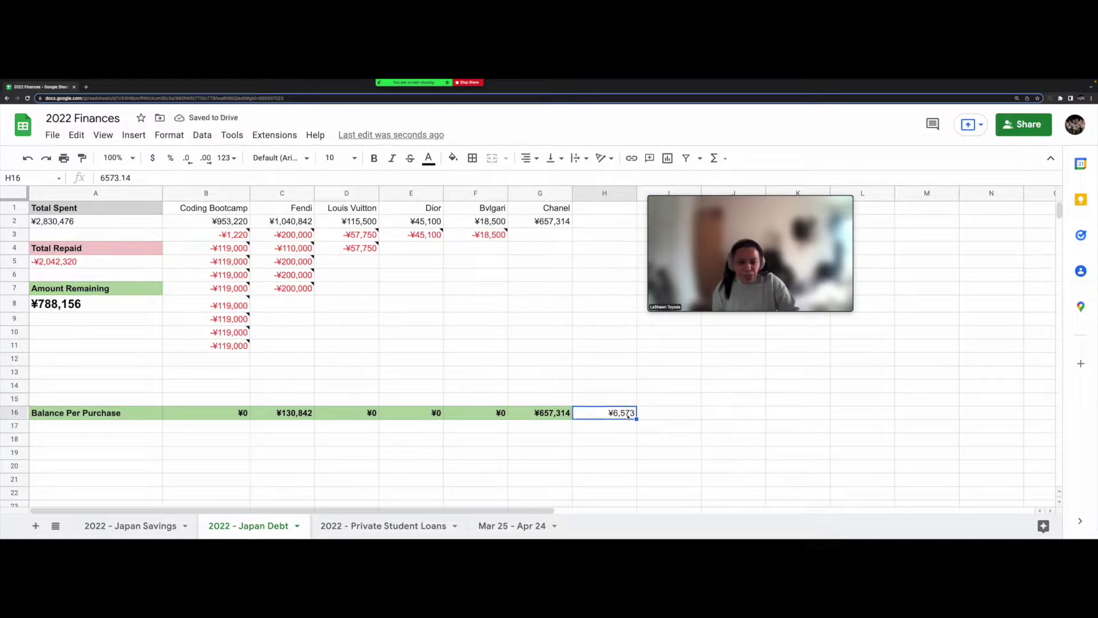
{"action": "double_click", "coordinate": [627, 412]}
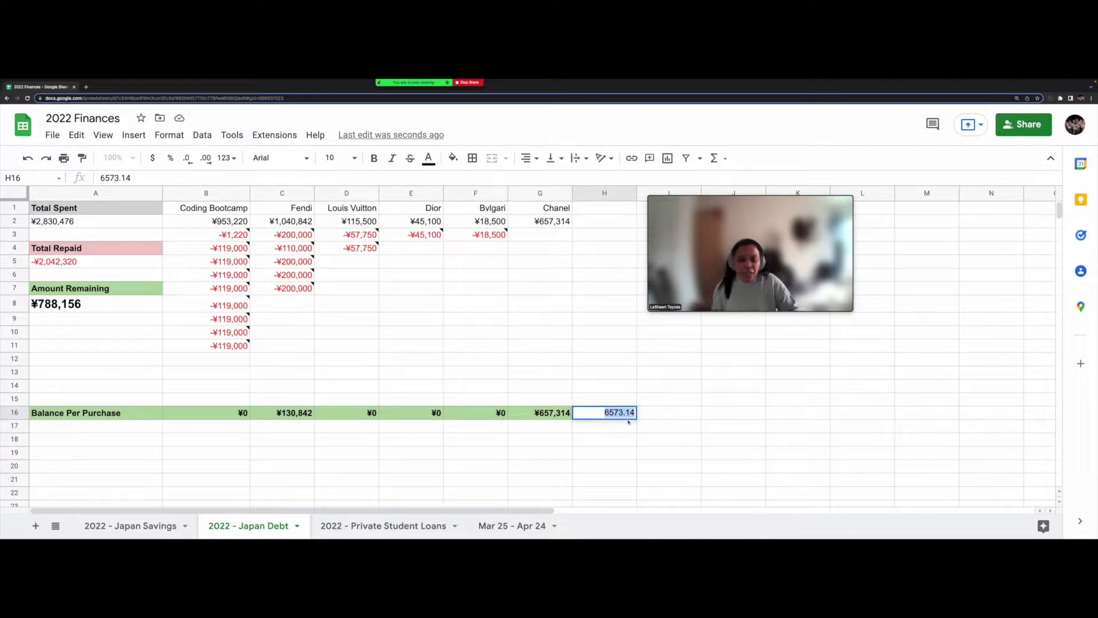
{"action": "left_click", "coordinate": [661, 407]}
{"action": "left_click", "coordinate": [629, 412]}
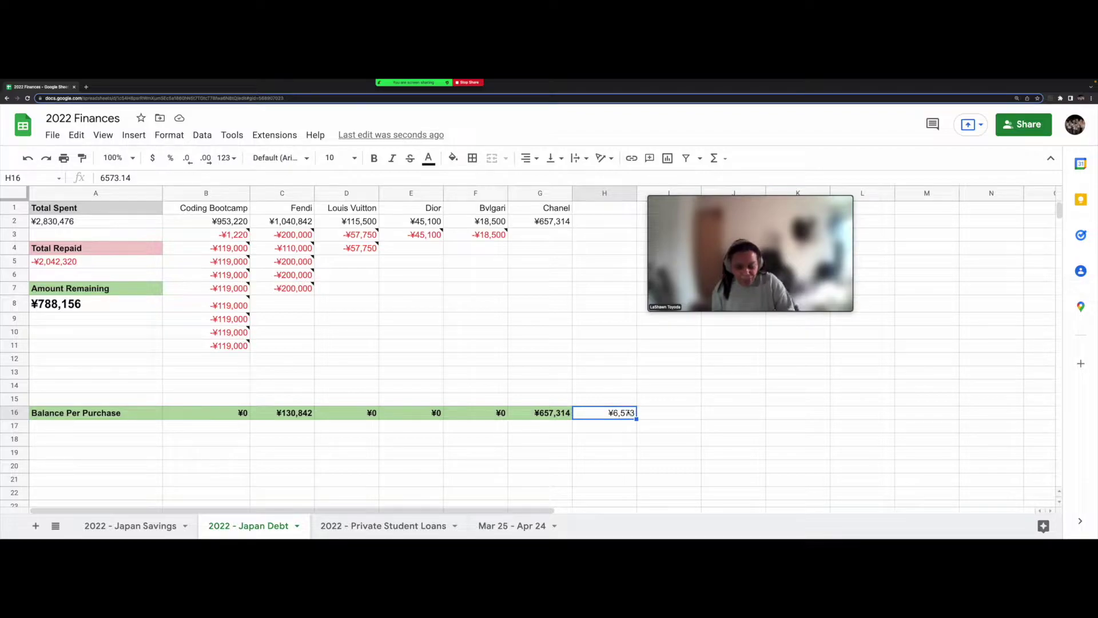
{"action": "key", "text": "Delete"}
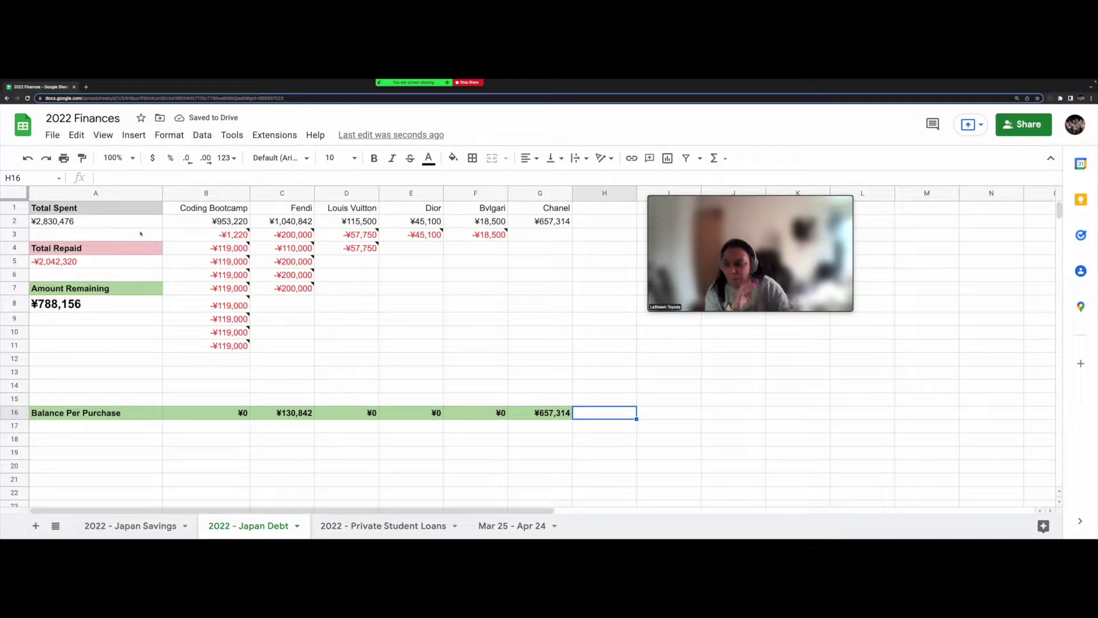
Step: Examine the Amount Remaining figure and its formula in cell A8
{"action": "left_click", "coordinate": [98, 308]}
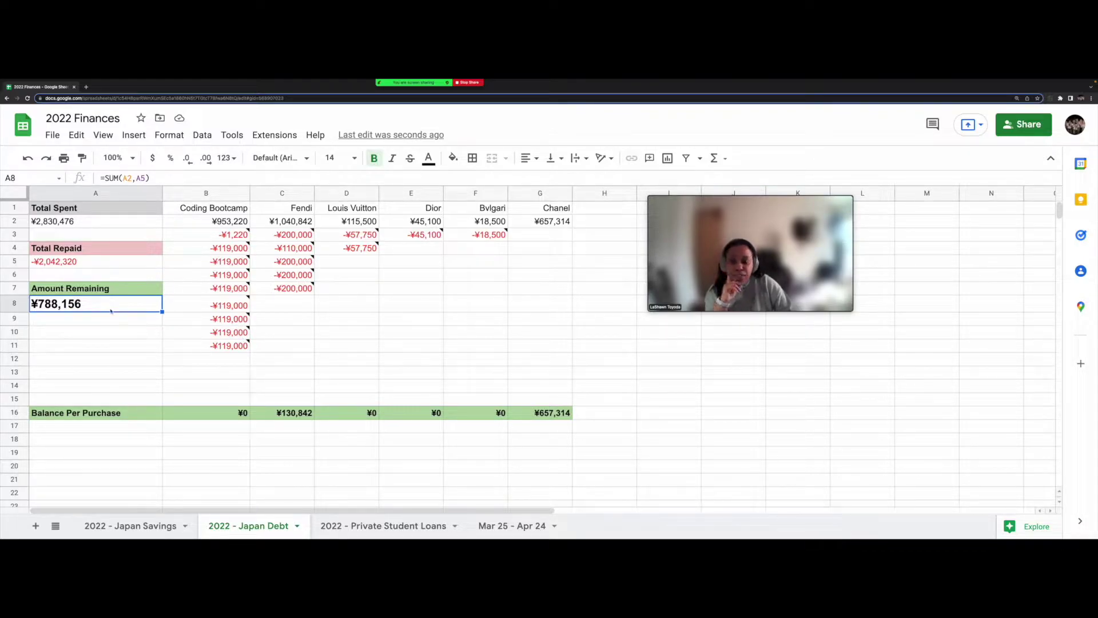
{"action": "left_click", "coordinate": [147, 320]}
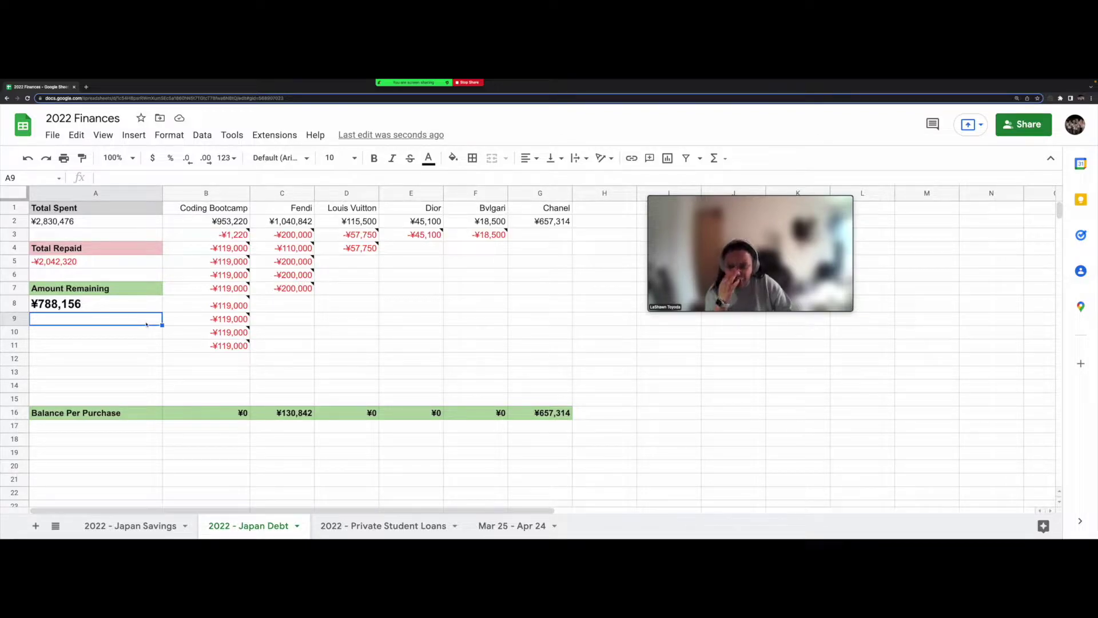
{"action": "mouse_move", "coordinate": [176, 320]}
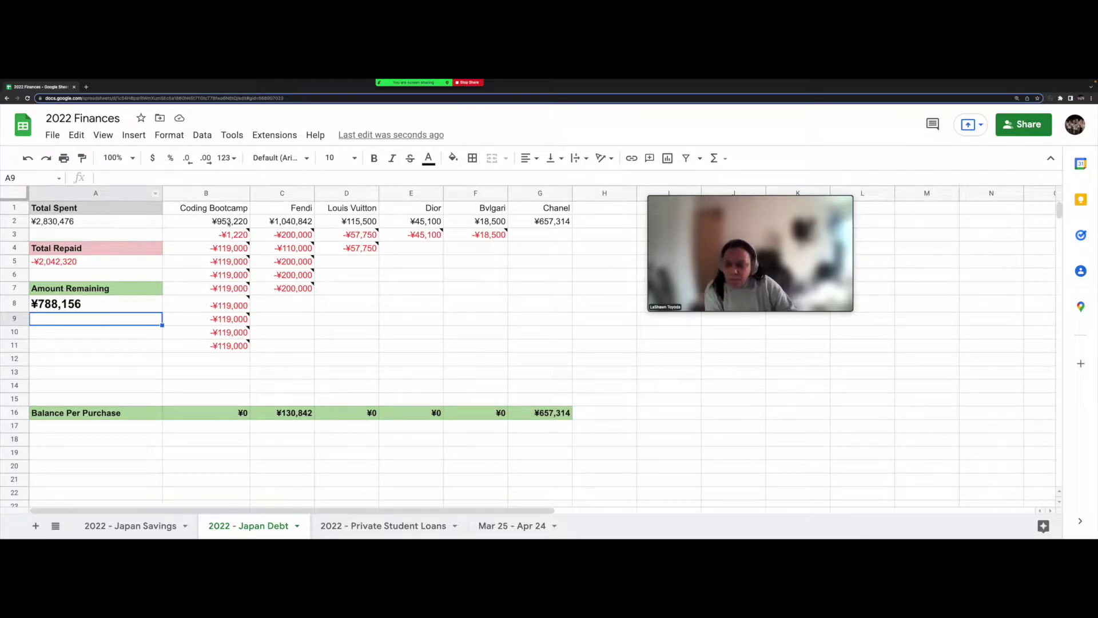
Step: Review the Coding Bootcamp cost, the date notes on its repayments from B3 to B11, and its balance in row 16
{"action": "left_click", "coordinate": [226, 223]}
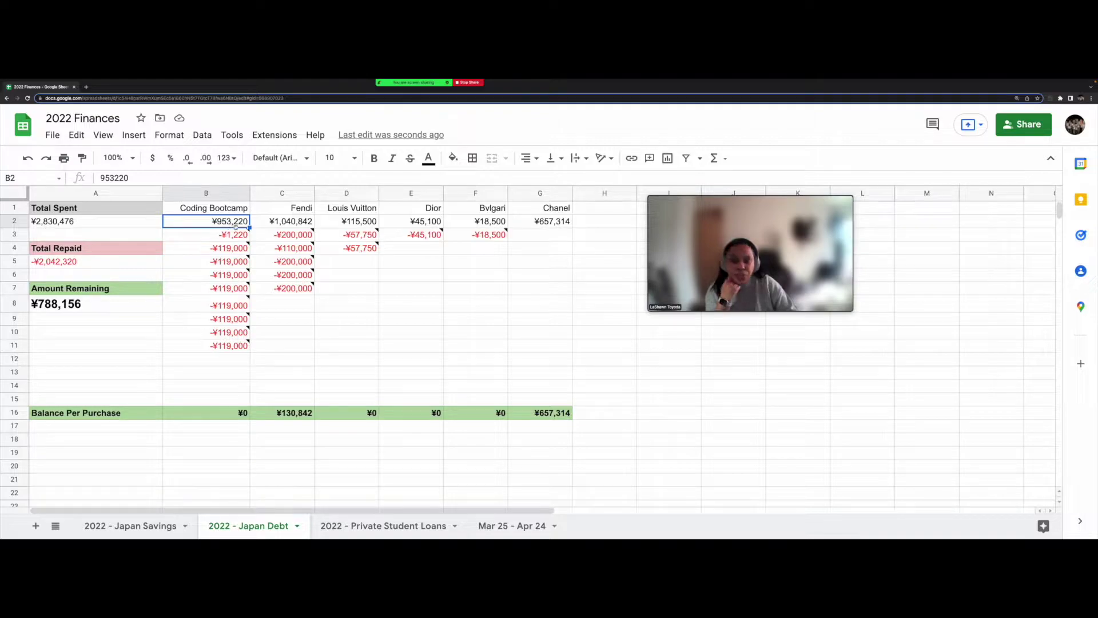
{"action": "mouse_move", "coordinate": [307, 246]}
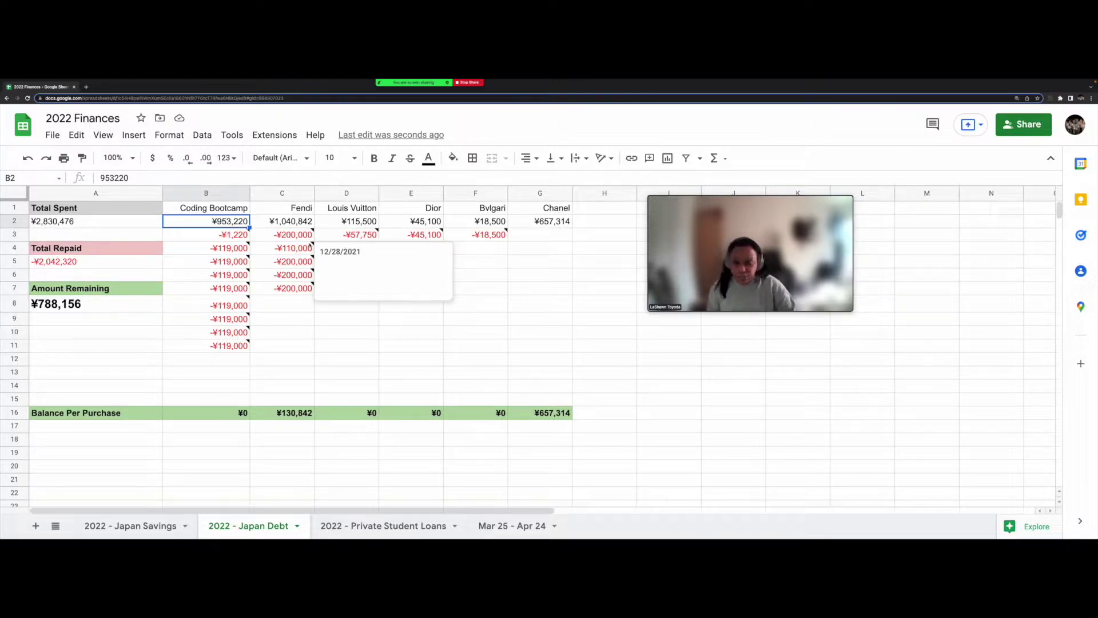
{"action": "left_click", "coordinate": [245, 238]}
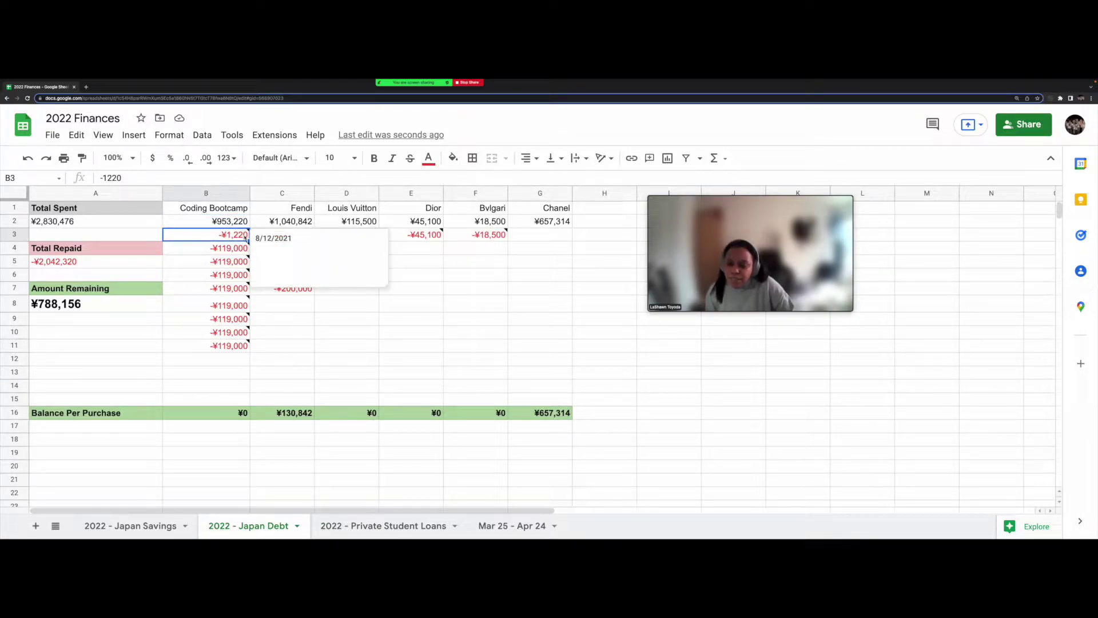
{"action": "left_click", "coordinate": [245, 247]}
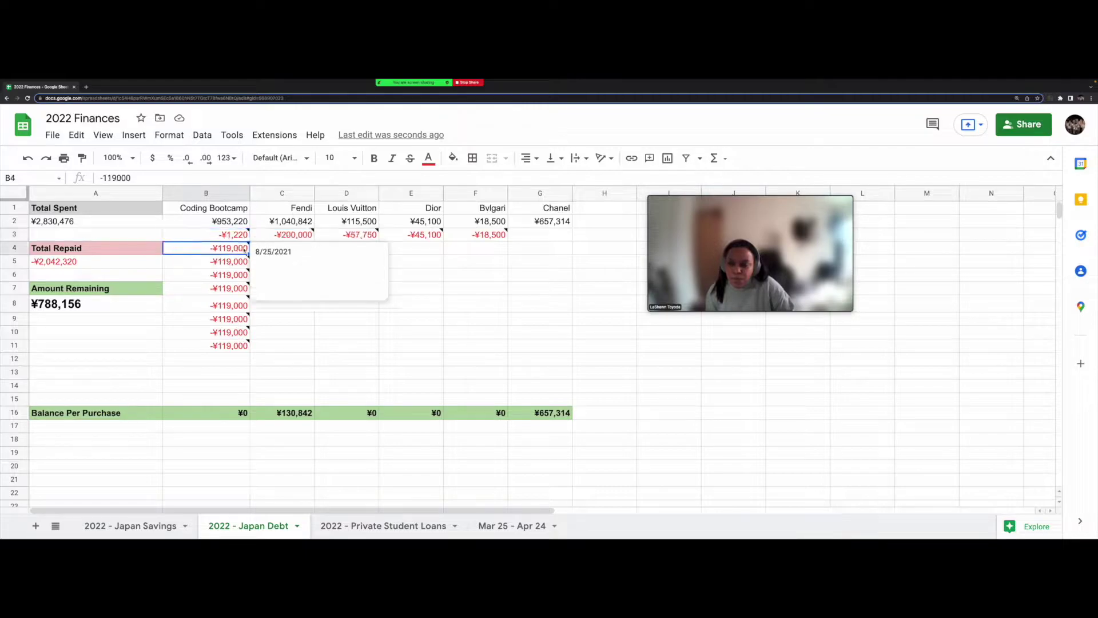
{"action": "left_click", "coordinate": [245, 262]}
{"action": "left_click", "coordinate": [246, 276]}
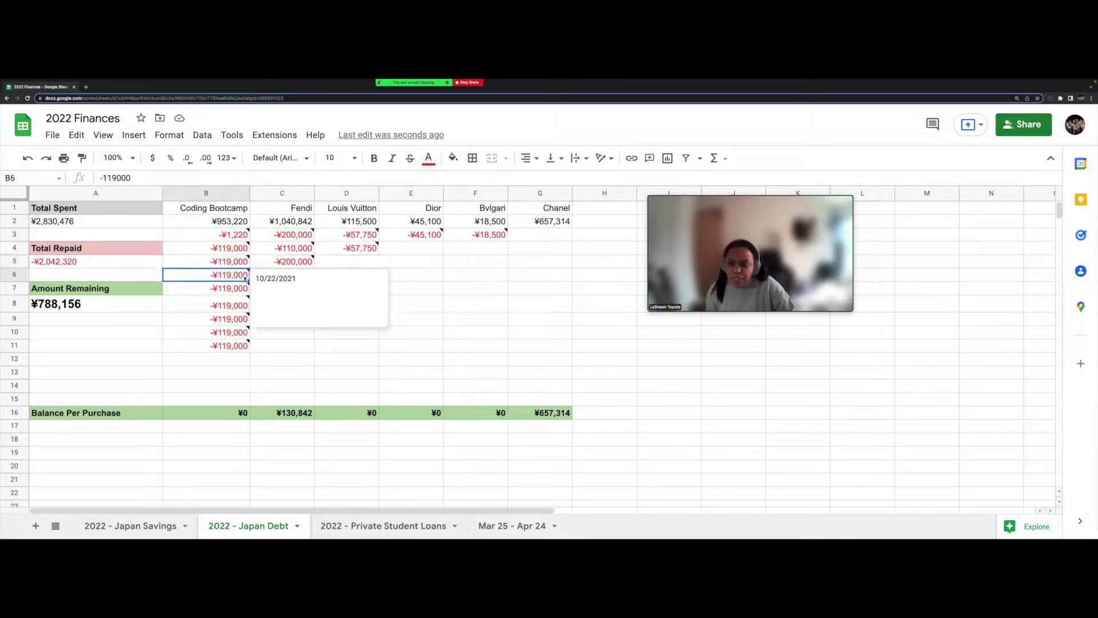
{"action": "left_click", "coordinate": [246, 289]}
{"action": "left_click", "coordinate": [245, 305]}
{"action": "left_click", "coordinate": [243, 318]}
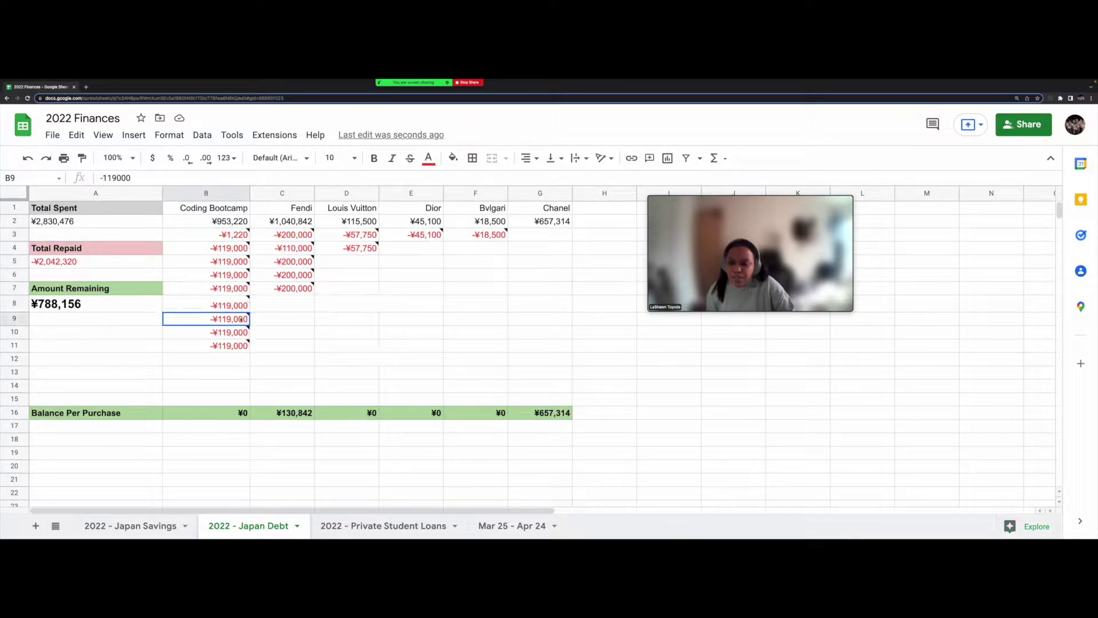
{"action": "left_click", "coordinate": [239, 332]}
{"action": "left_click", "coordinate": [244, 346]}
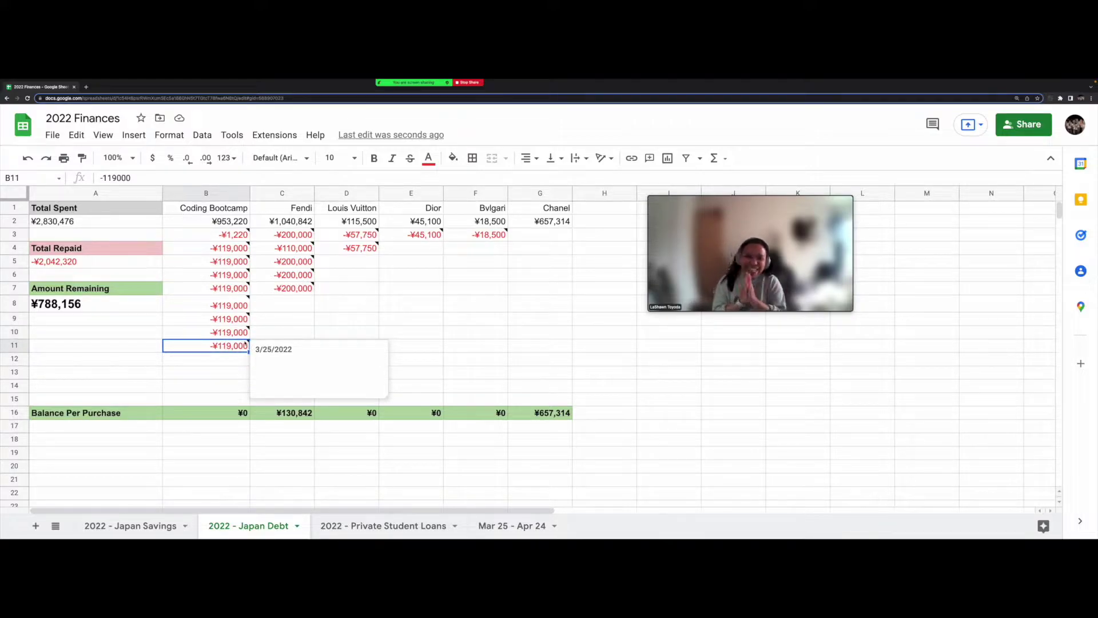
{"action": "left_click", "coordinate": [239, 414]}
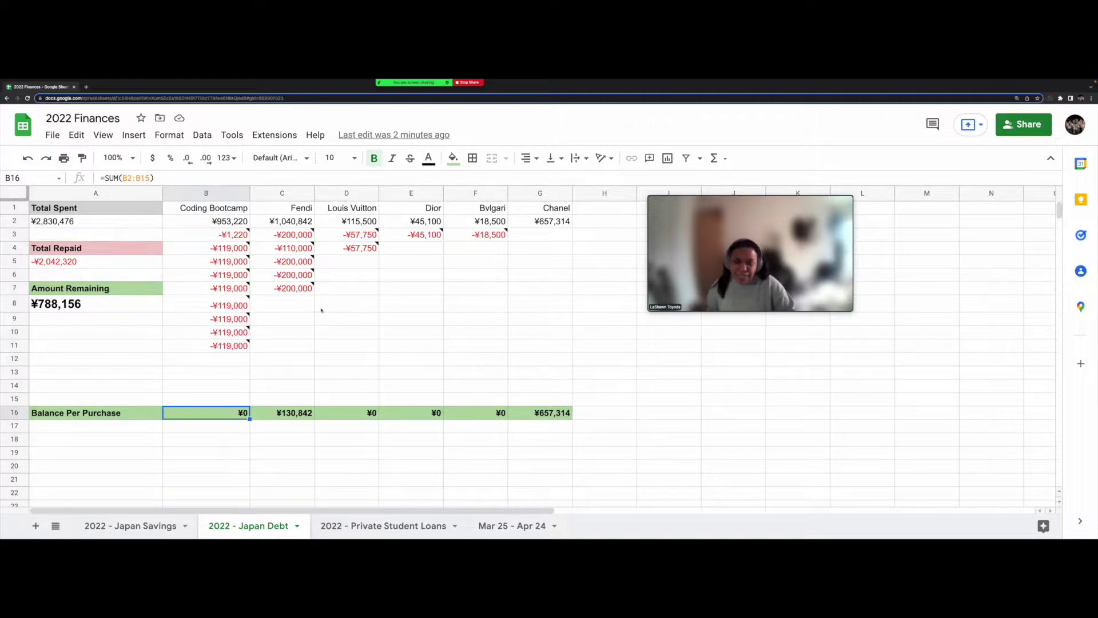
Step: Examine the Fendi purchase cost in C2 and its remaining balance in the Balance Per Purchase row
{"action": "left_click", "coordinate": [303, 224]}
{"action": "mouse_move", "coordinate": [349, 246]}
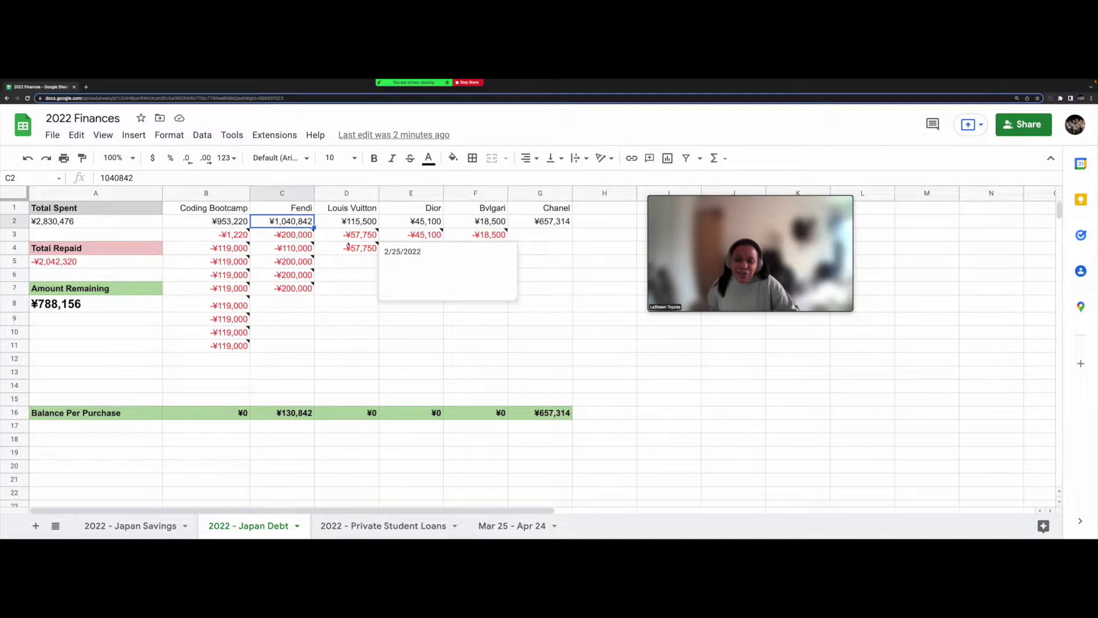
{"action": "left_click", "coordinate": [558, 264]}
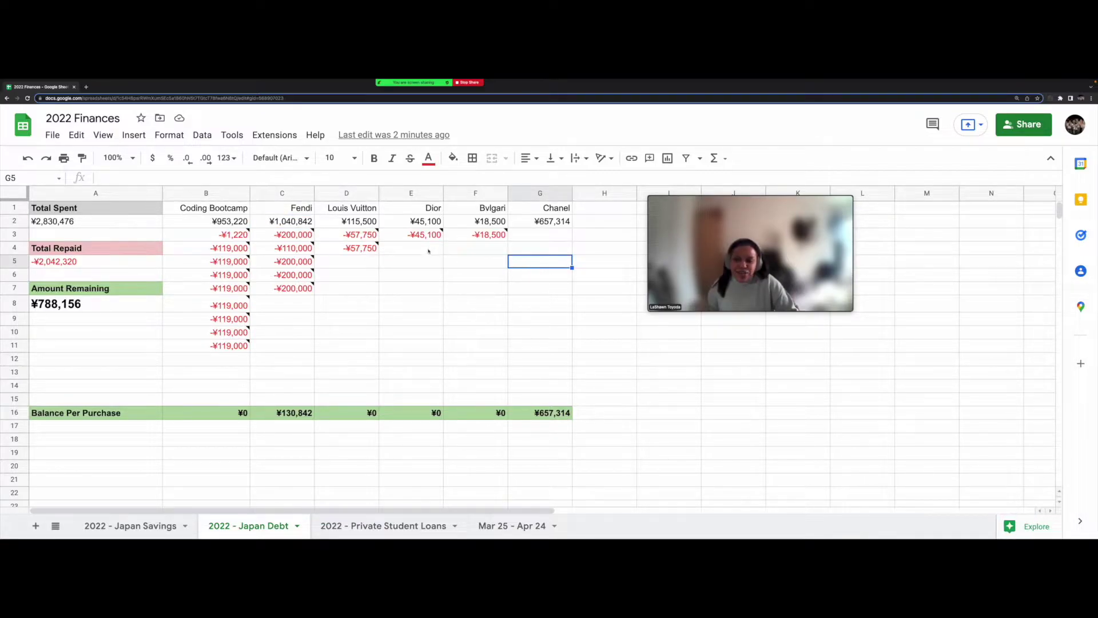
{"action": "left_click", "coordinate": [308, 210]}
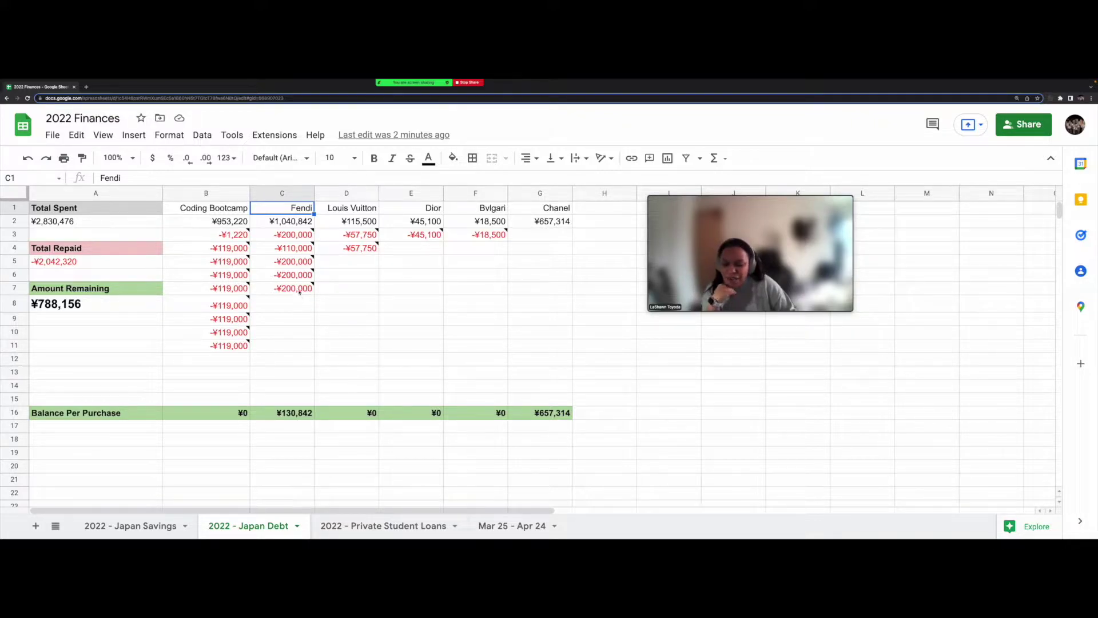
{"action": "mouse_move", "coordinate": [303, 295]}
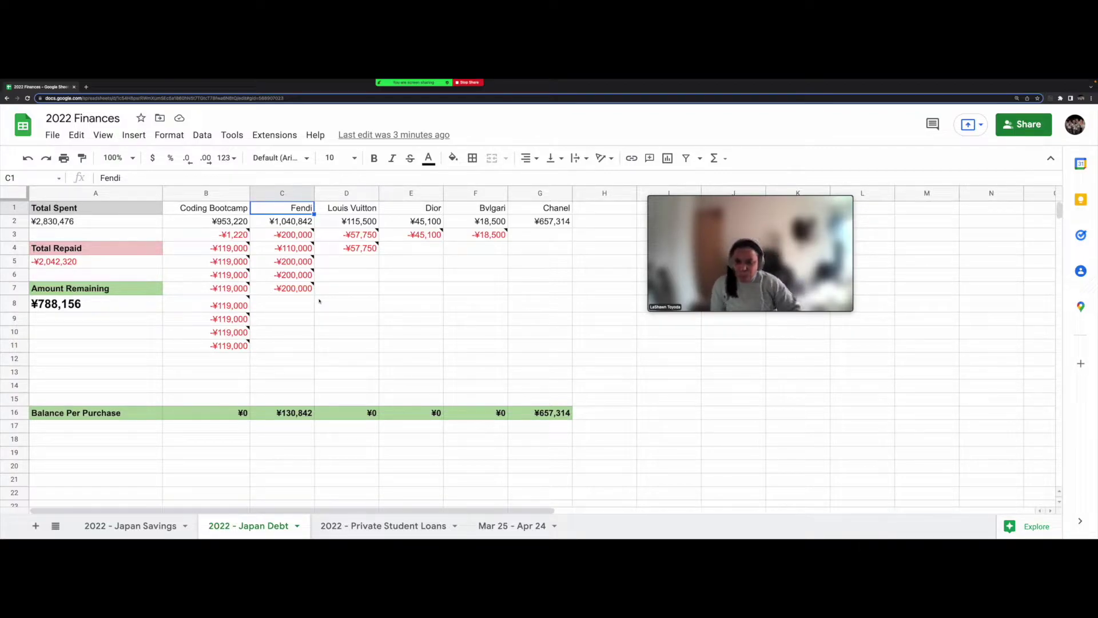
{"action": "left_click", "coordinate": [293, 226]}
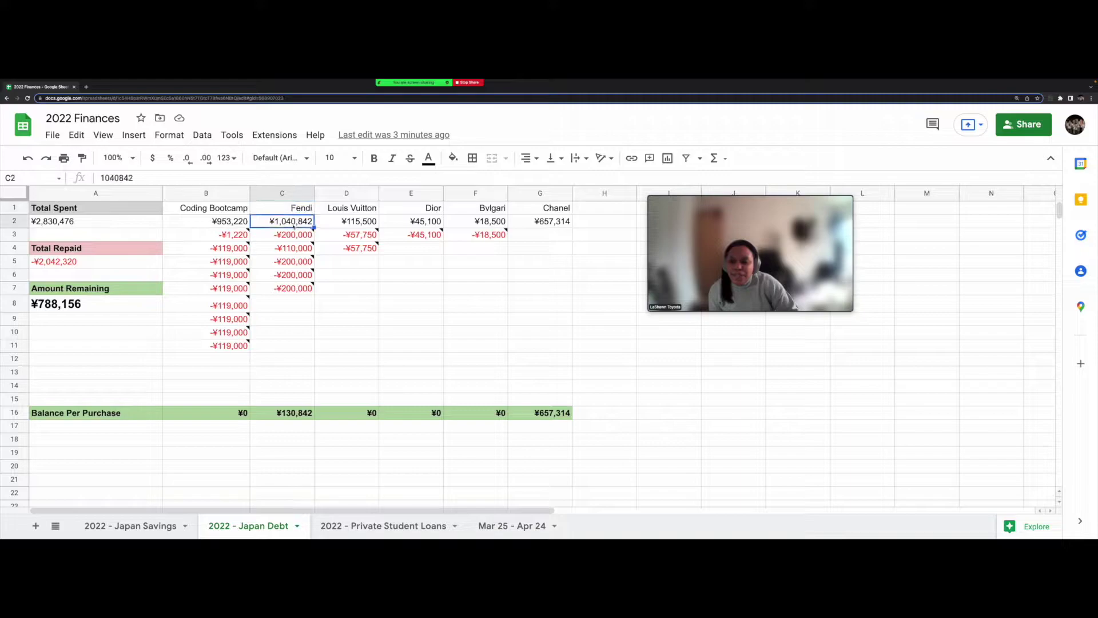
{"action": "left_click", "coordinate": [312, 412]}
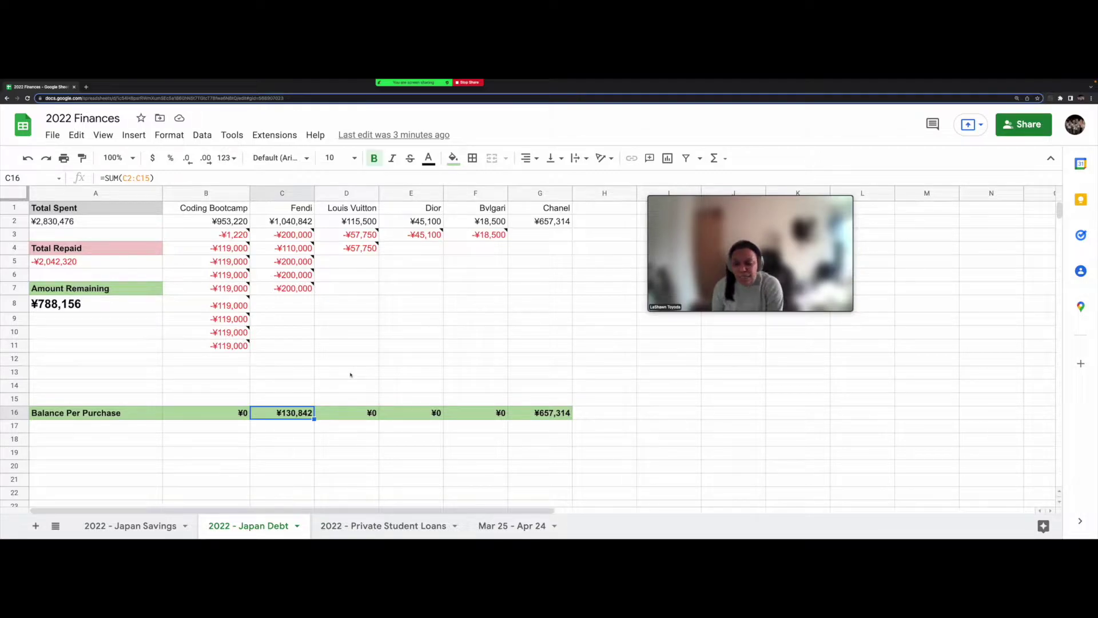
Step: Review the date notes on the Fendi repayments from C3 to C7
{"action": "left_click", "coordinate": [295, 235]}
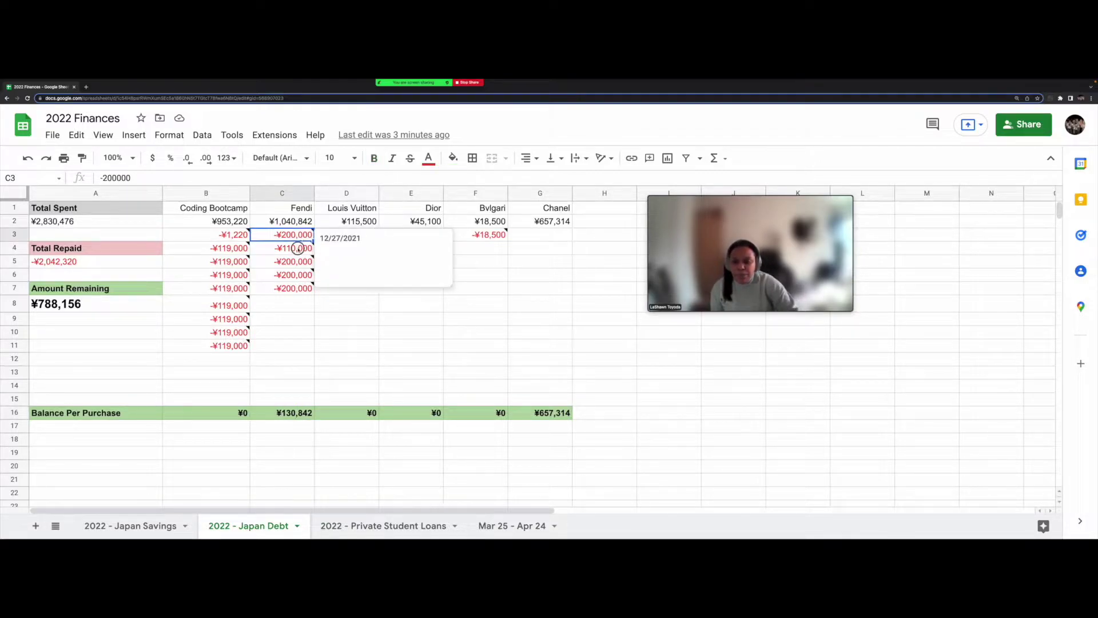
{"action": "left_click", "coordinate": [298, 249]}
{"action": "left_click", "coordinate": [299, 261]}
{"action": "left_click", "coordinate": [297, 275]}
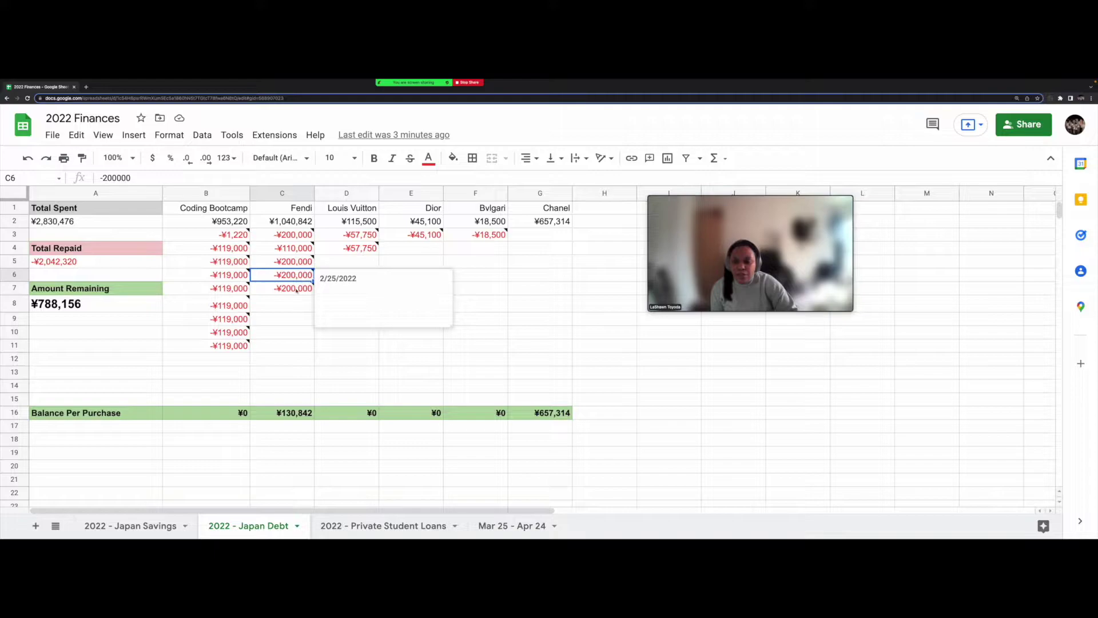
{"action": "left_click", "coordinate": [296, 289]}
{"action": "left_click", "coordinate": [303, 305]}
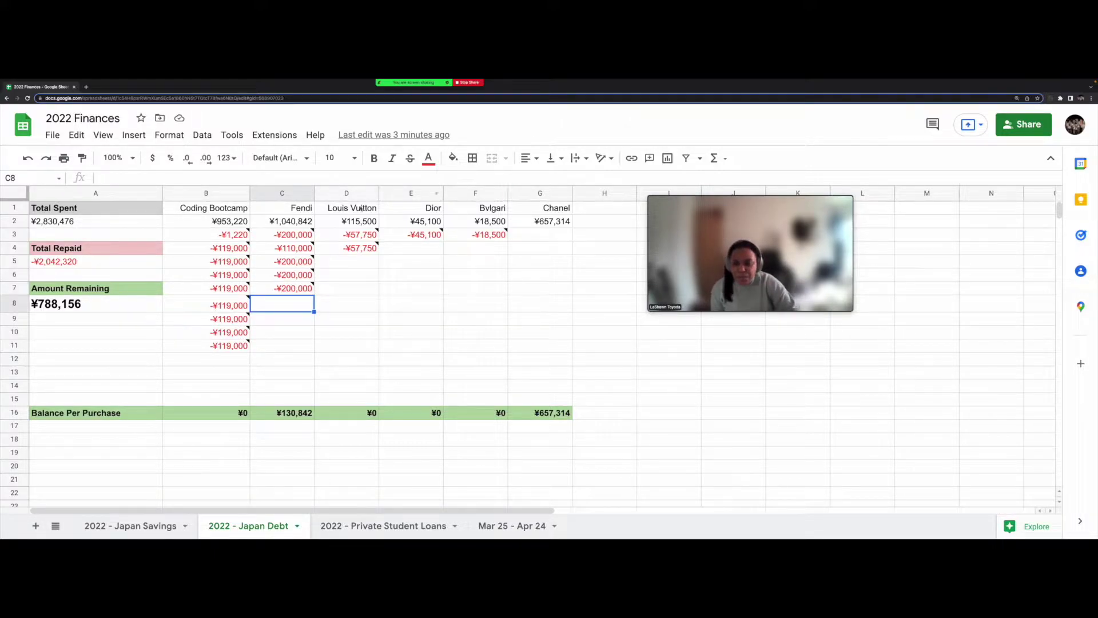
Step: Look over the Louis Vuitton, Dior and Bvlgari purchase columns one after another
{"action": "left_click", "coordinate": [362, 208]}
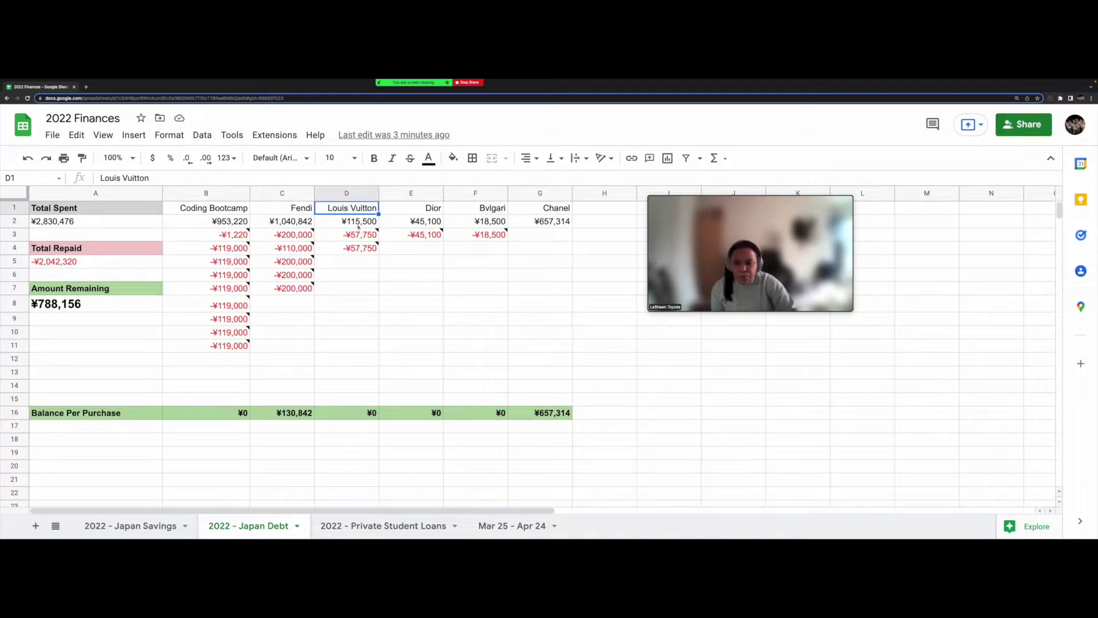
{"action": "left_click", "coordinate": [431, 209]}
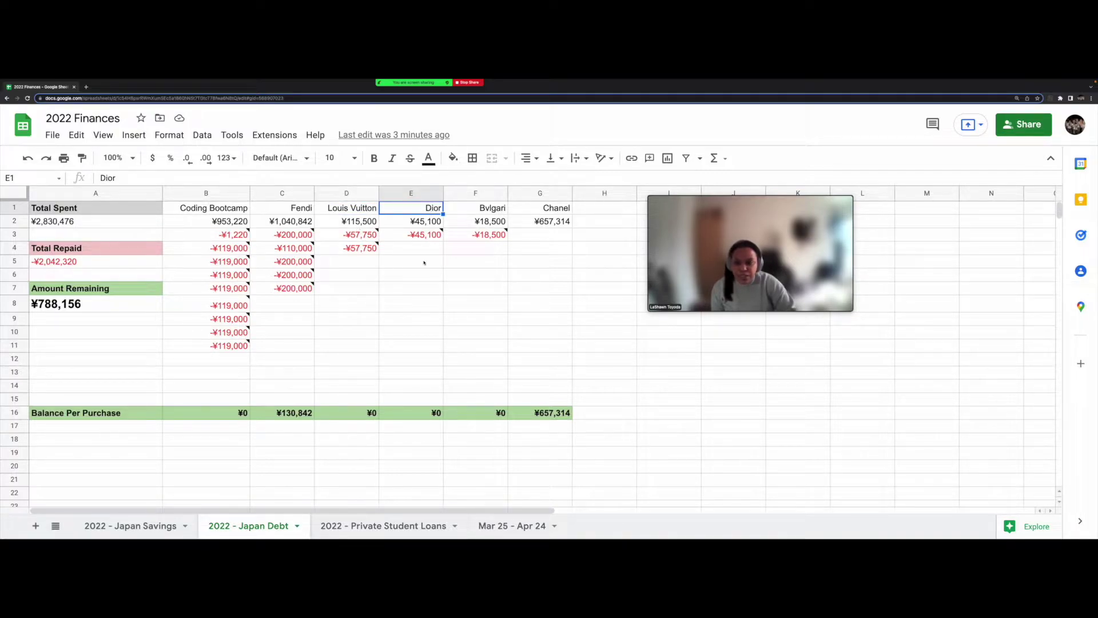
{"action": "left_click", "coordinate": [494, 209]}
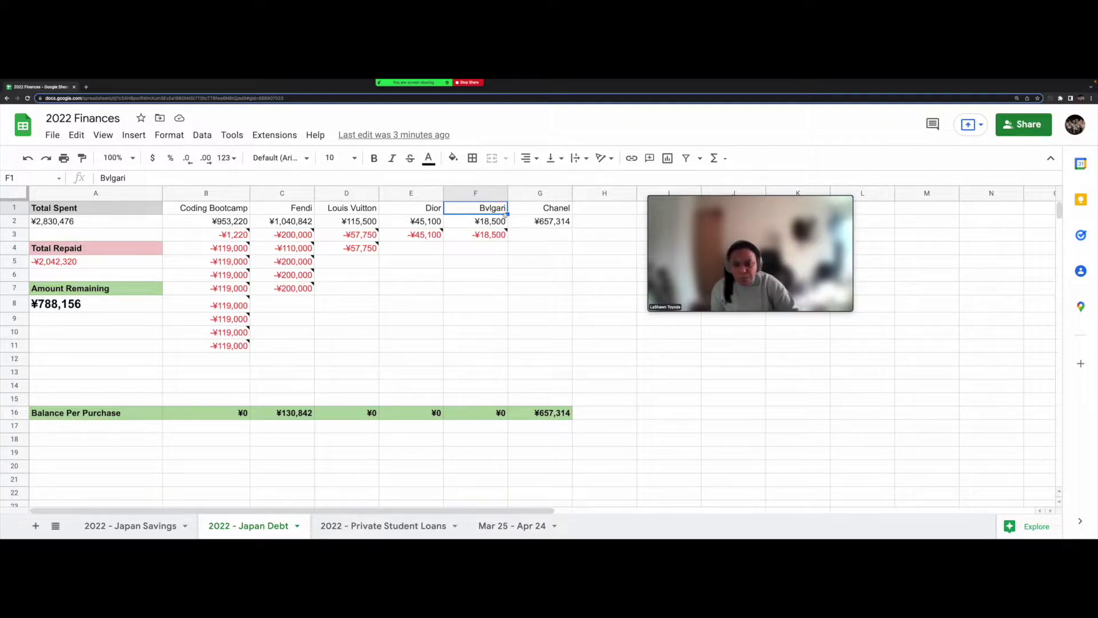
Step: Review the Chanel purchase, the overall Amount Remaining in A8 and the Chanel balance in the Balance Per Purchase row
{"action": "left_click", "coordinate": [550, 209]}
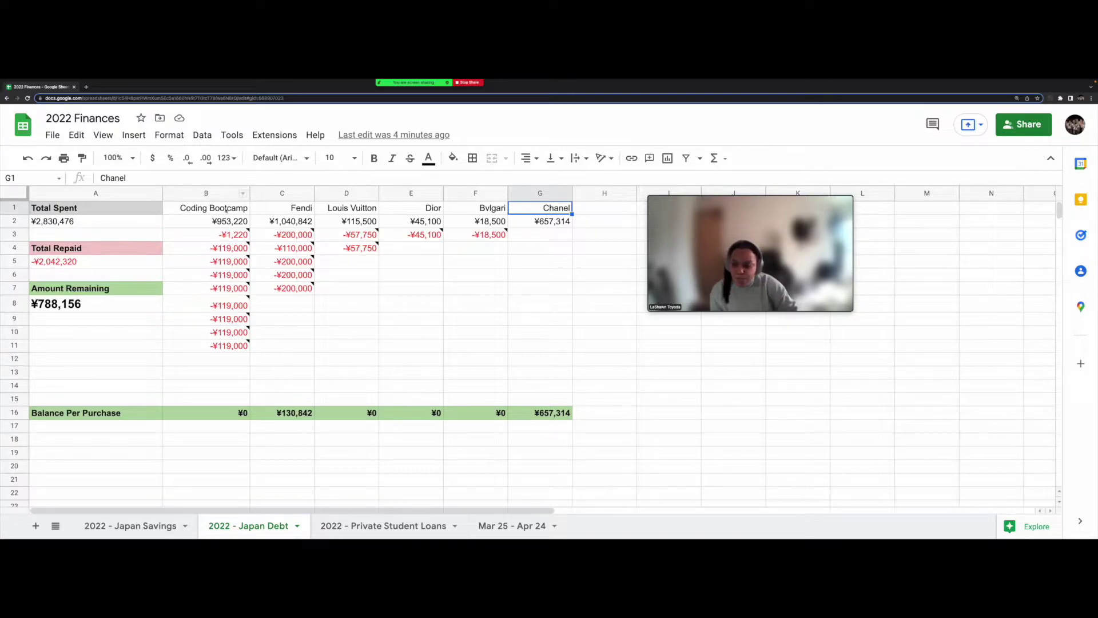
{"action": "mouse_move", "coordinate": [242, 284]}
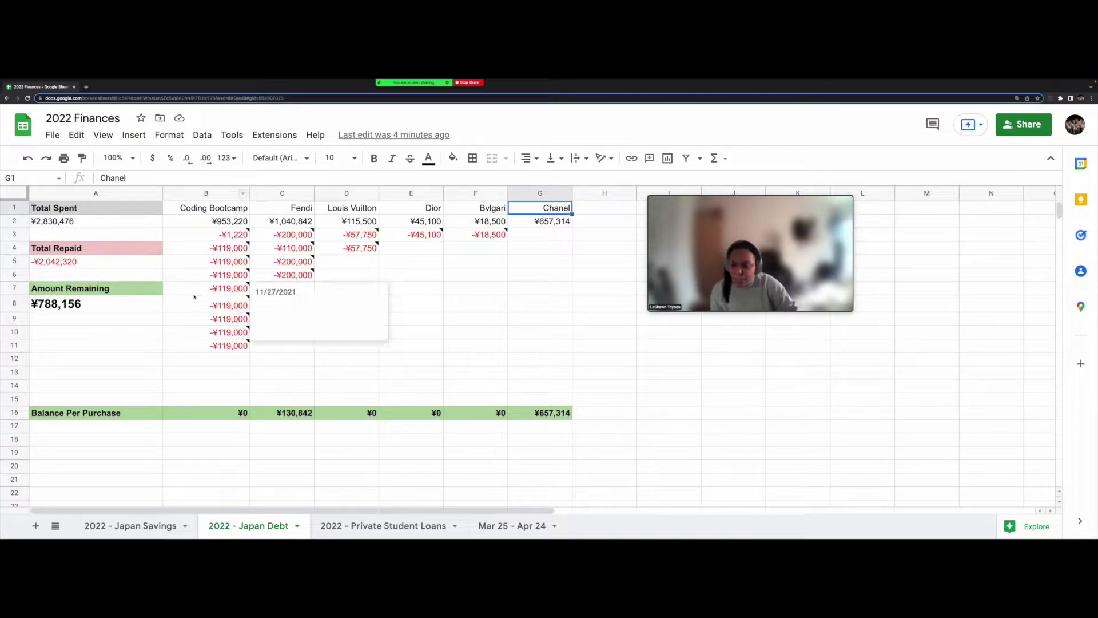
{"action": "left_click", "coordinate": [91, 309]}
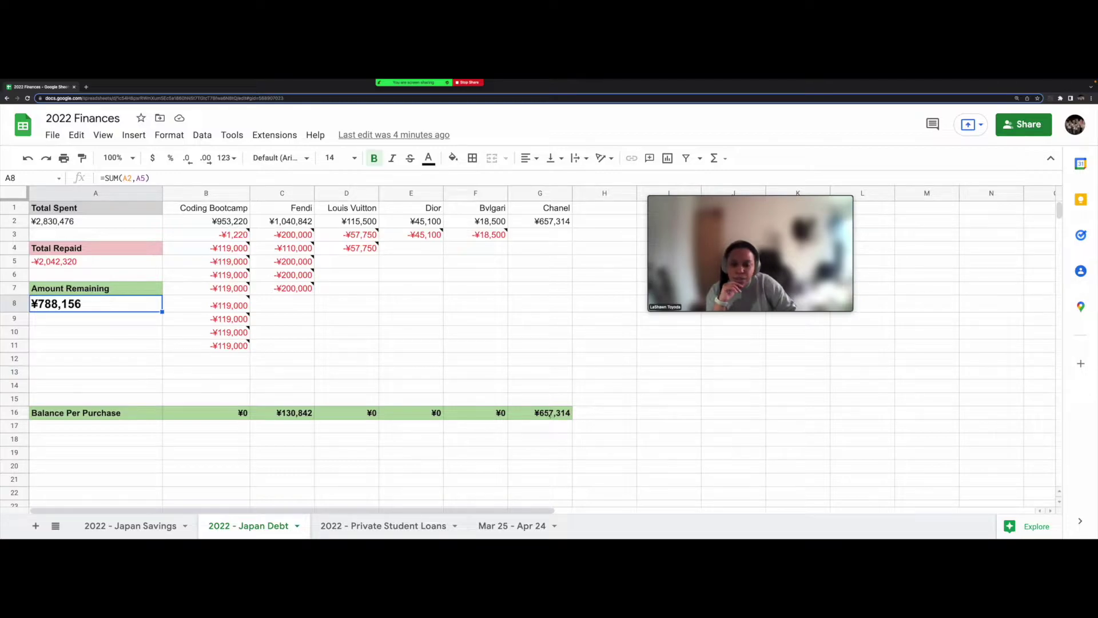
{"action": "left_click", "coordinate": [549, 415]}
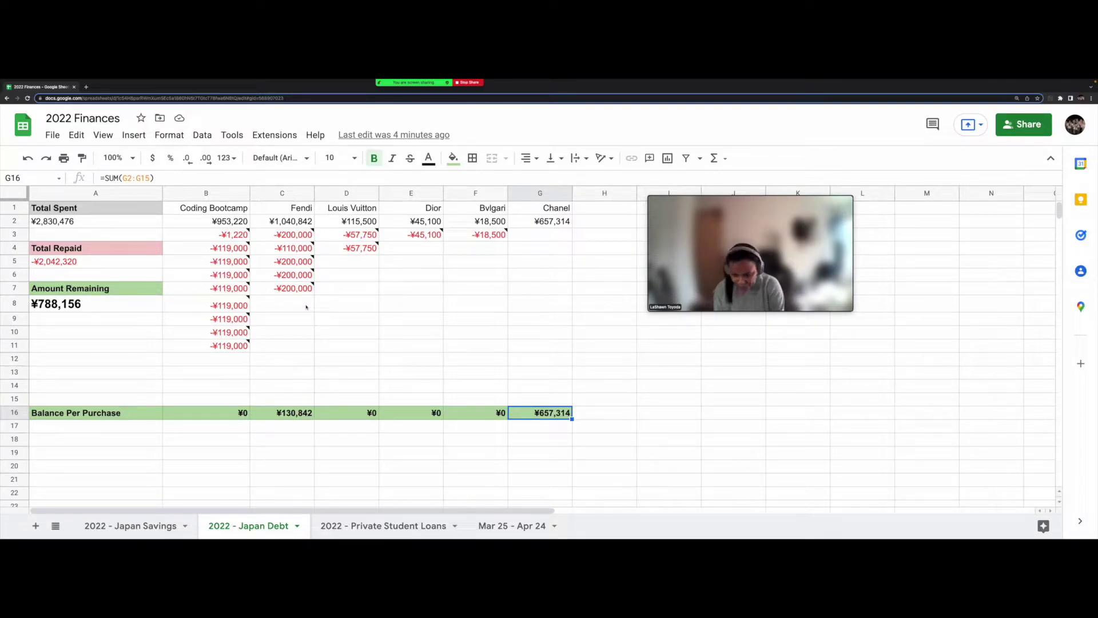
Step: Review Total Savings, Total Debts and Net Worth on the 2022 - Japan Savings sheet, checking the debt figure against the 2022 - Japan Debt sheet
{"action": "left_click", "coordinate": [130, 526]}
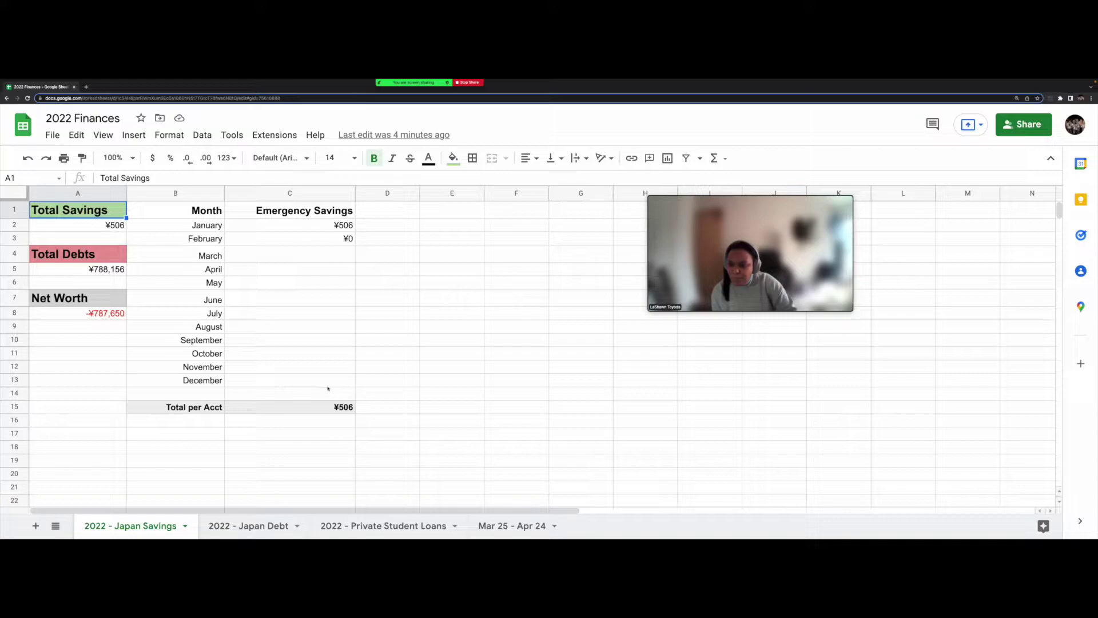
{"action": "left_click", "coordinate": [116, 228]}
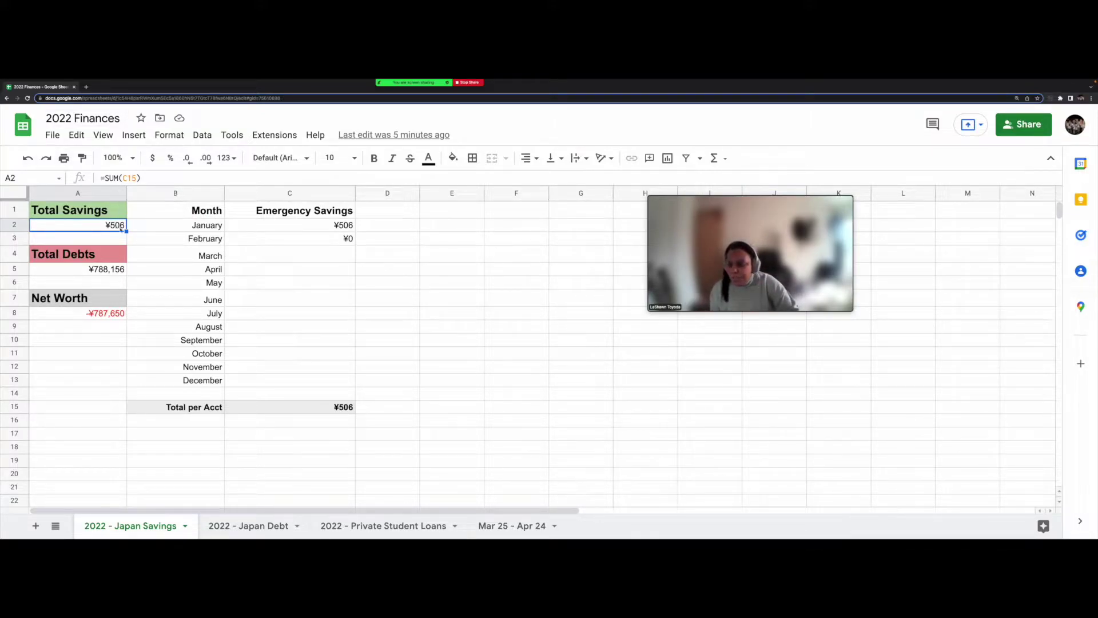
{"action": "left_click", "coordinate": [110, 272]}
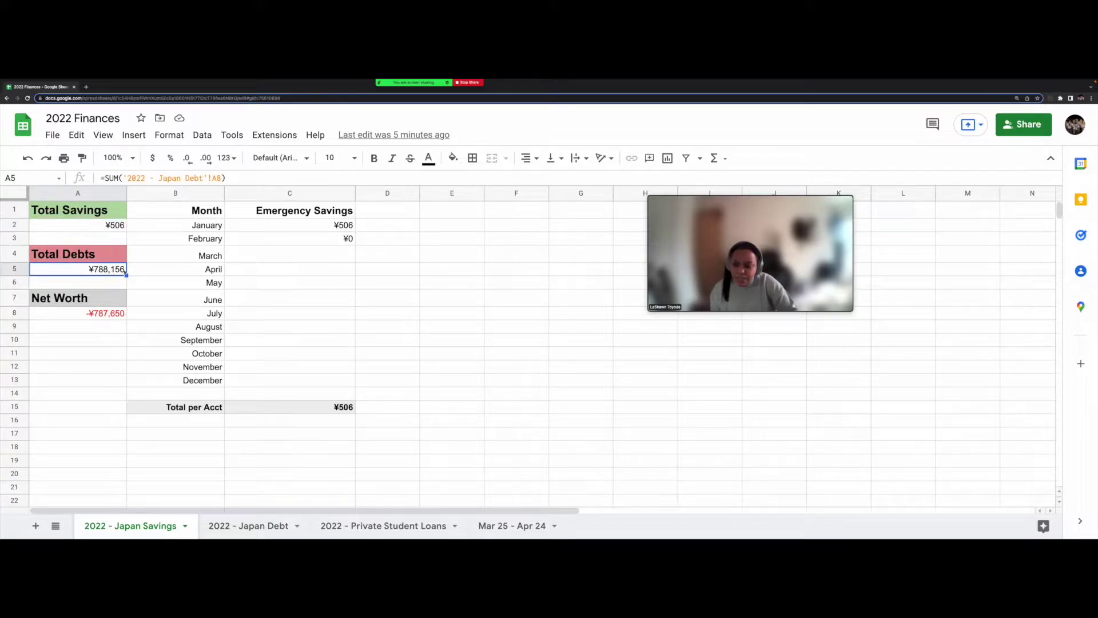
{"action": "left_click", "coordinate": [246, 526]}
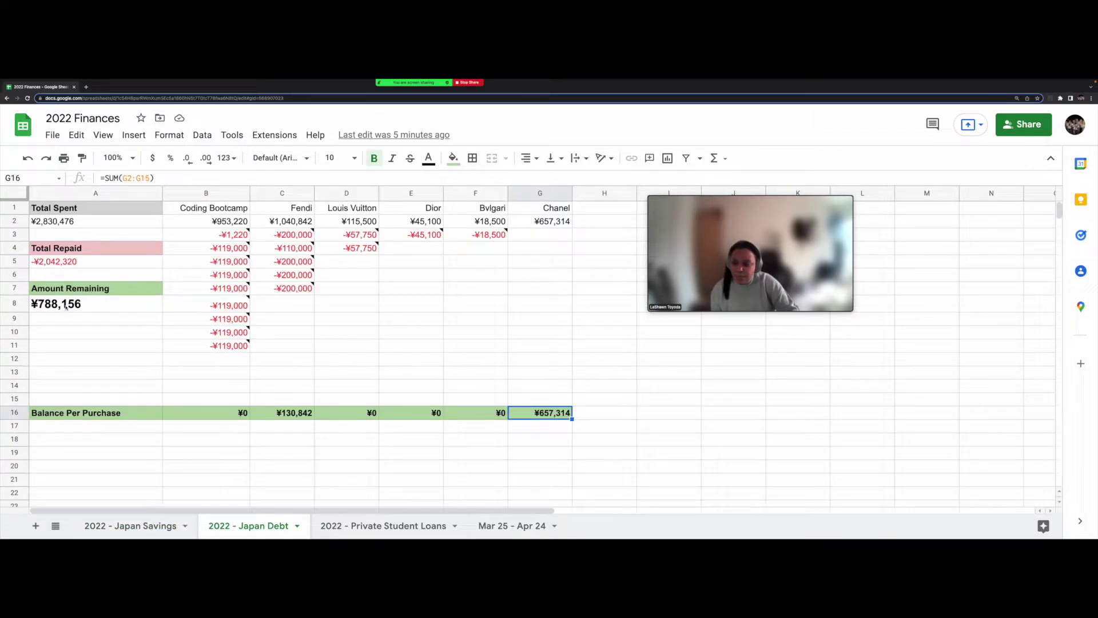
{"action": "left_click", "coordinate": [163, 518]}
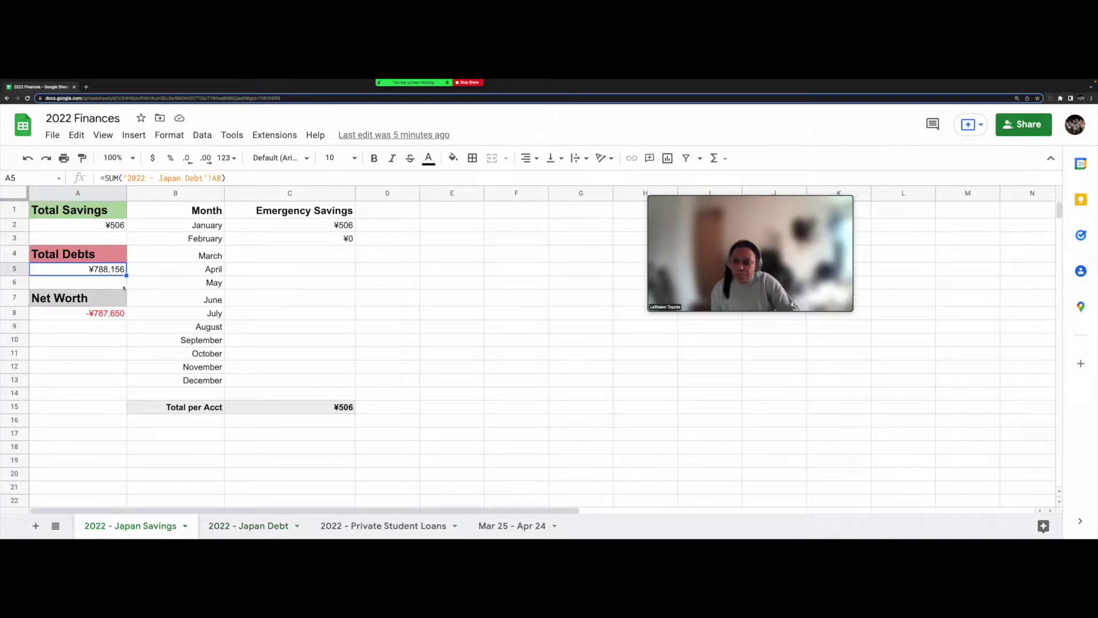
{"action": "left_click", "coordinate": [114, 316]}
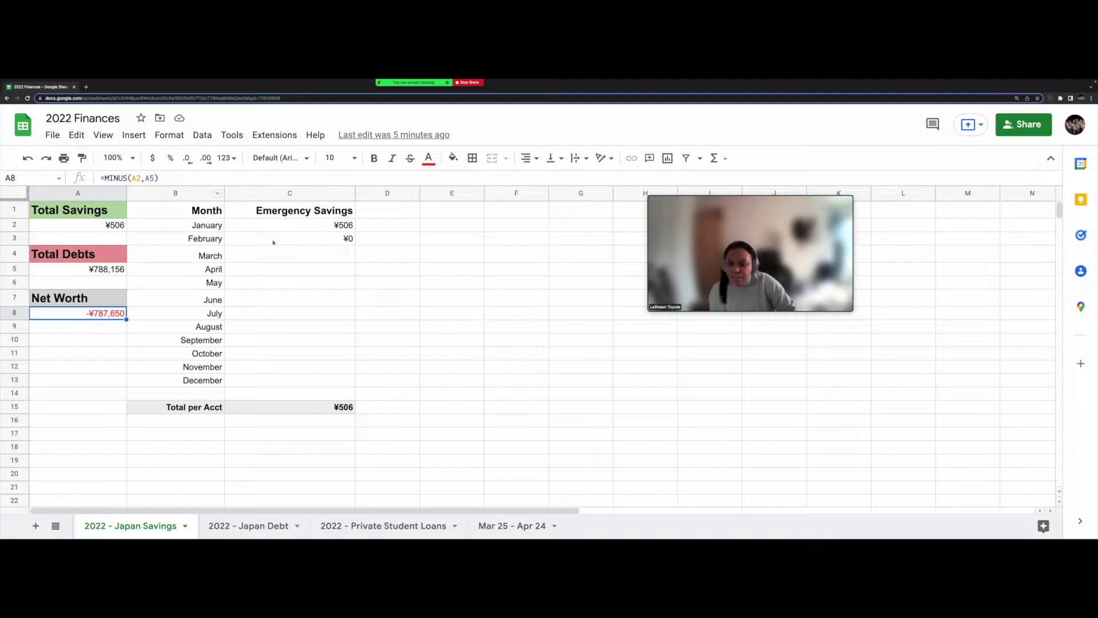
Step: Enter 55000 as the March amount in the Emergency Savings column
{"action": "left_click", "coordinate": [218, 255]}
{"action": "left_click", "coordinate": [348, 255]}
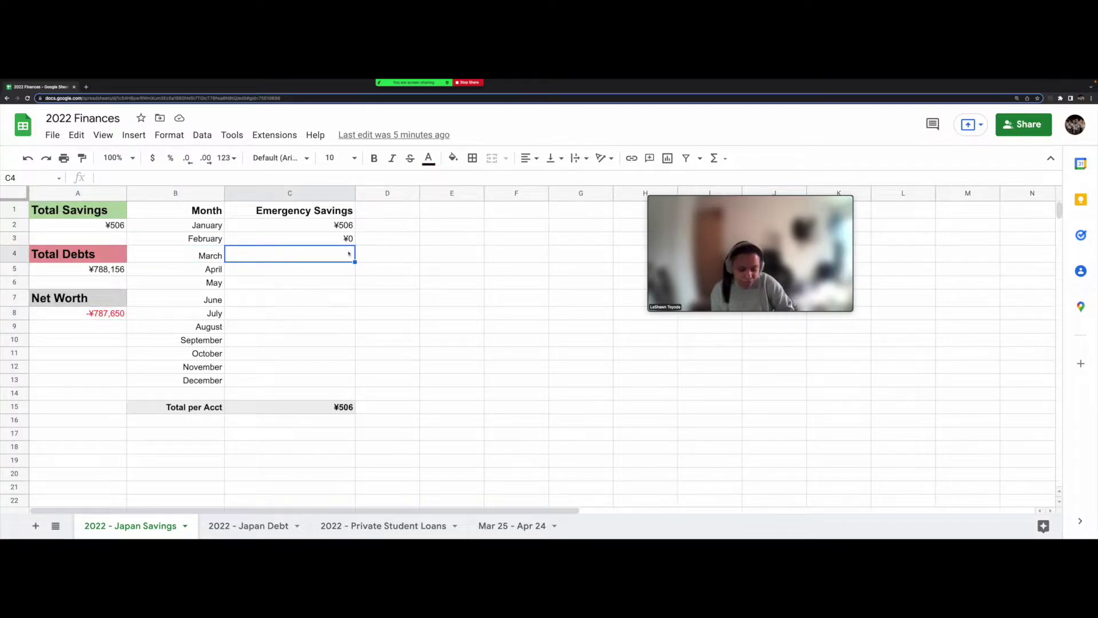
{"action": "type", "text": "55000"}
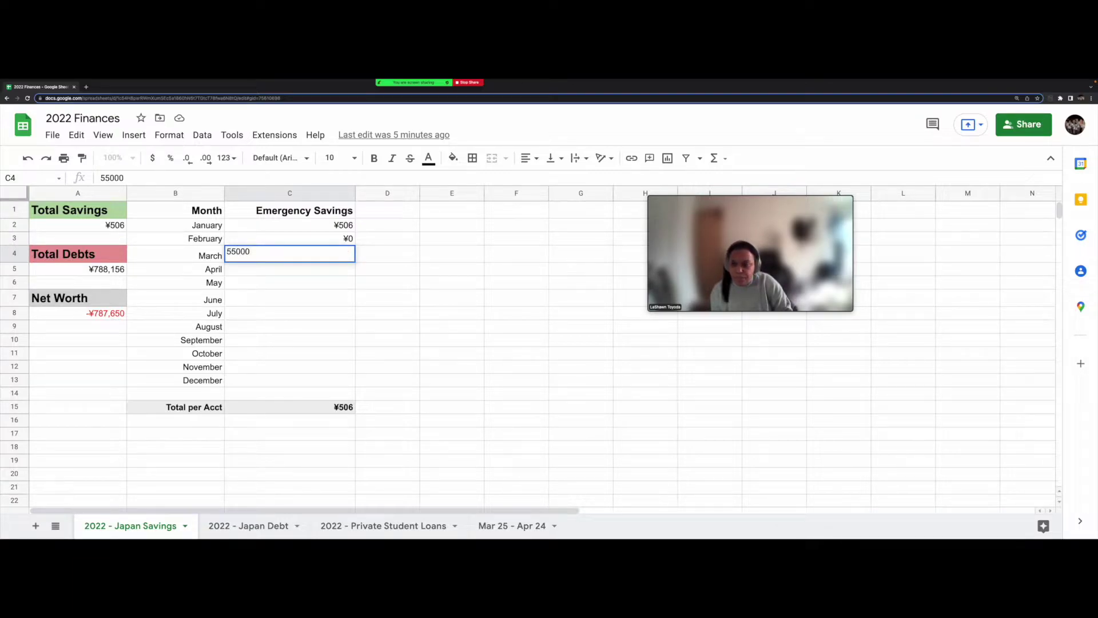
{"action": "key", "text": "Return"}
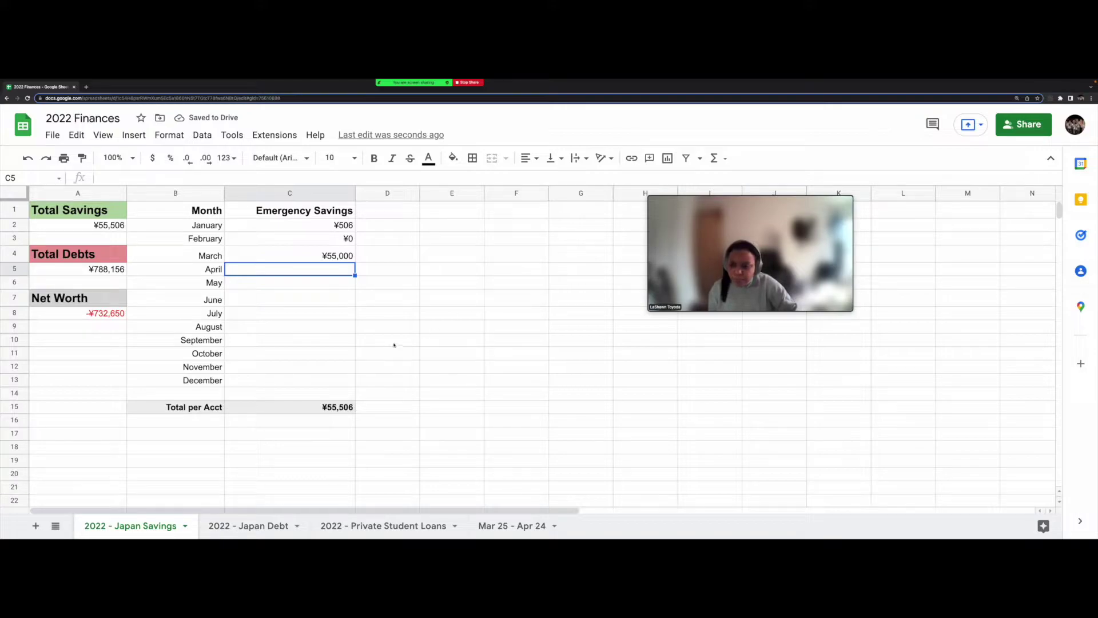
Step: Look over the Emergency Savings cells from April to December and glance at the 2022 - Japan Debt sheet
{"action": "left_click", "coordinate": [329, 381]}
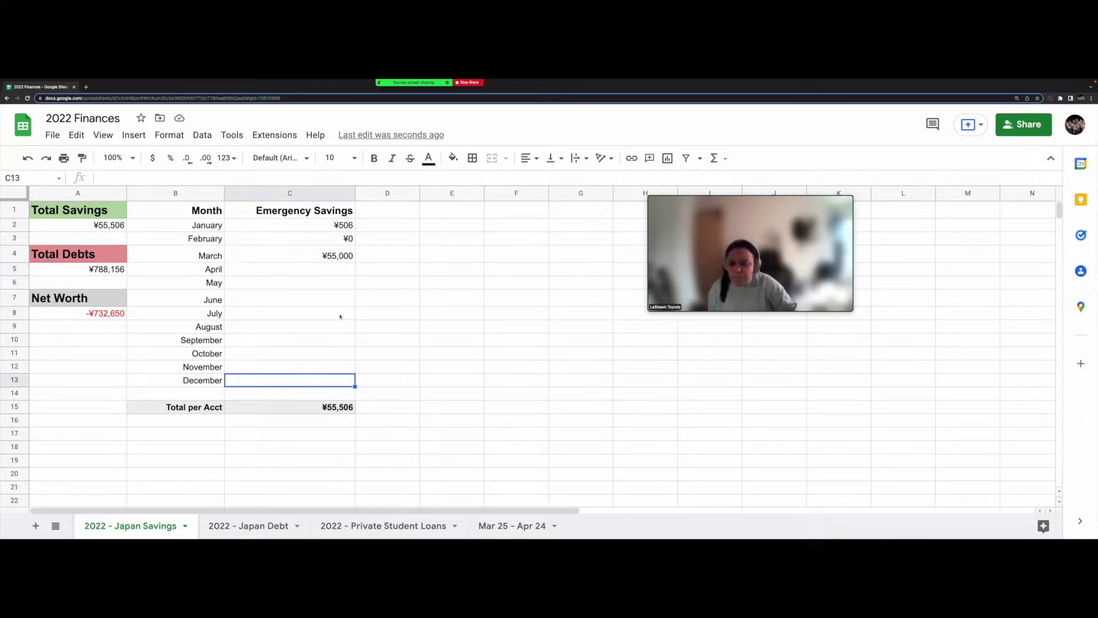
{"action": "left_click", "coordinate": [342, 267]}
{"action": "left_click", "coordinate": [343, 382]}
{"action": "left_click", "coordinate": [339, 272]}
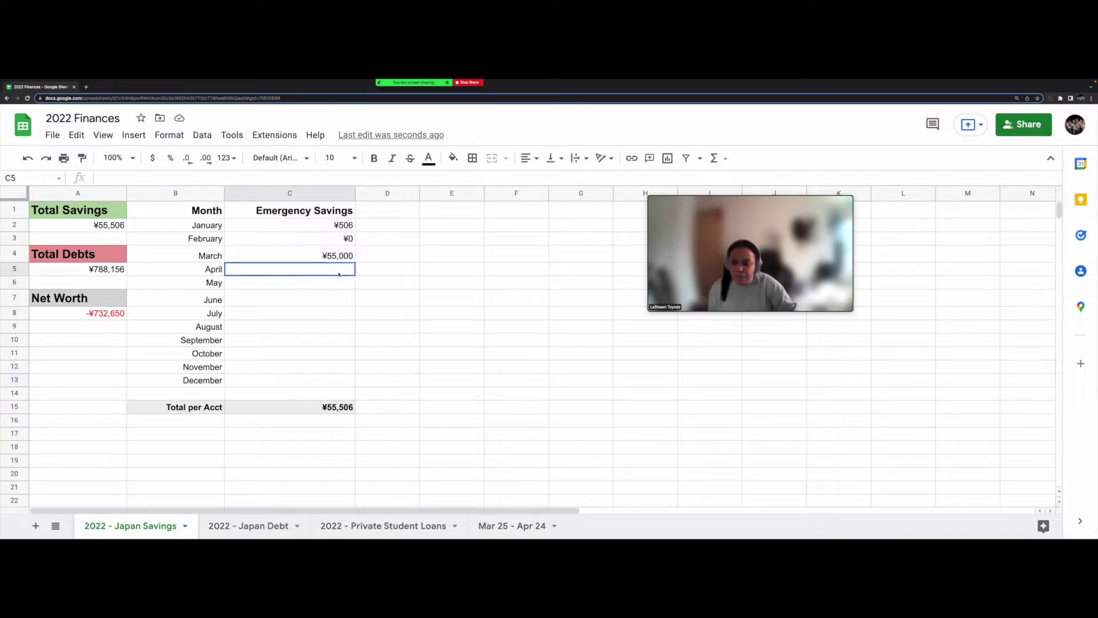
{"action": "left_click", "coordinate": [345, 382]}
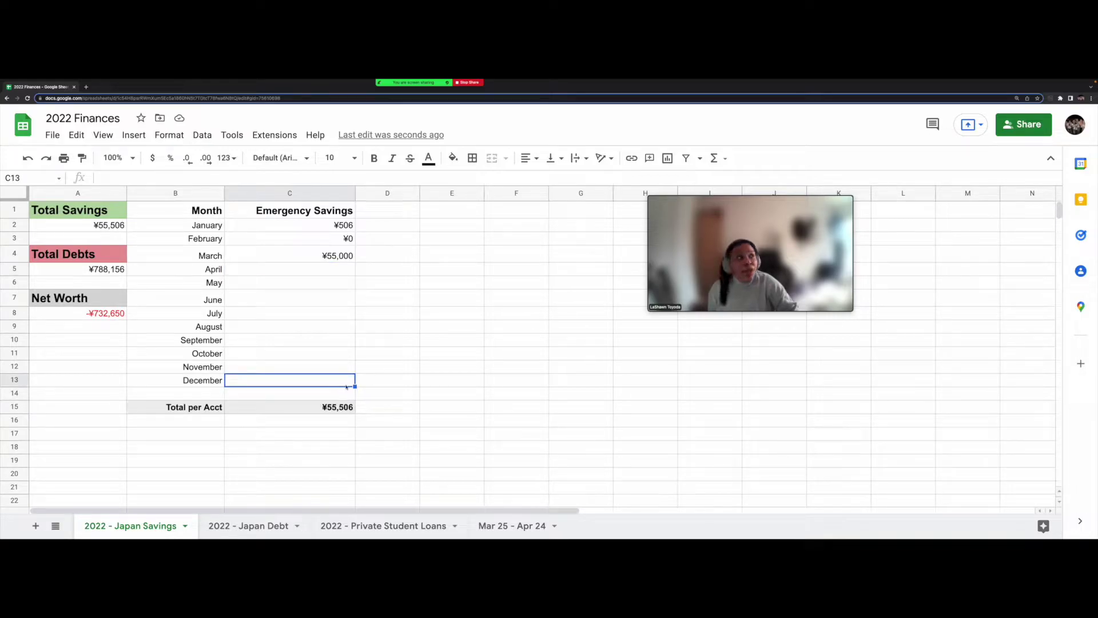
{"action": "left_click", "coordinate": [284, 526]}
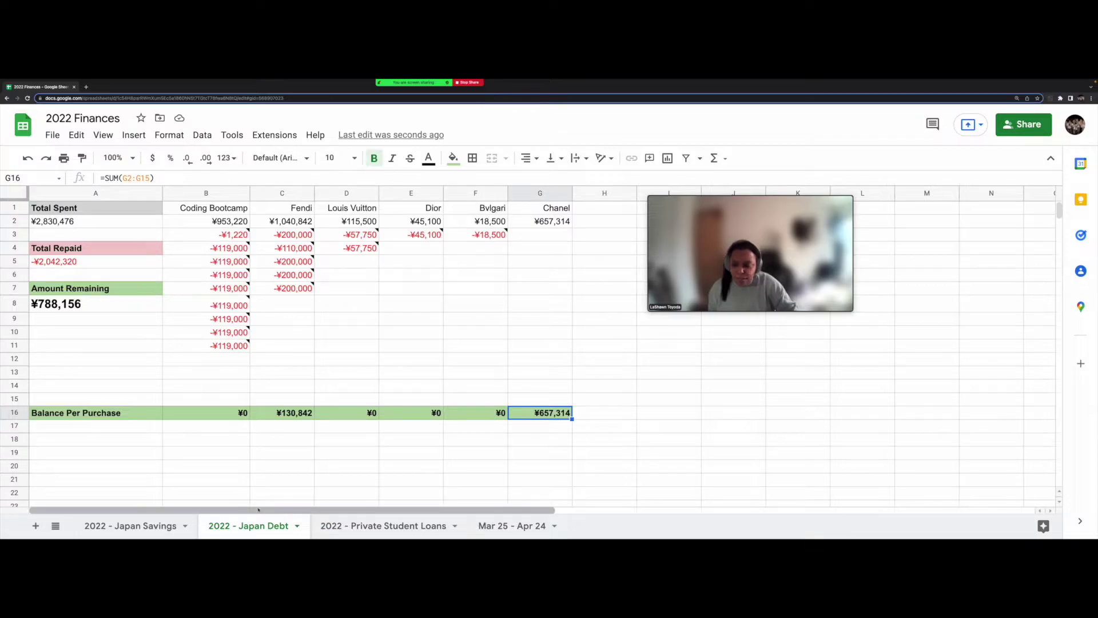
{"action": "left_click", "coordinate": [163, 525]}
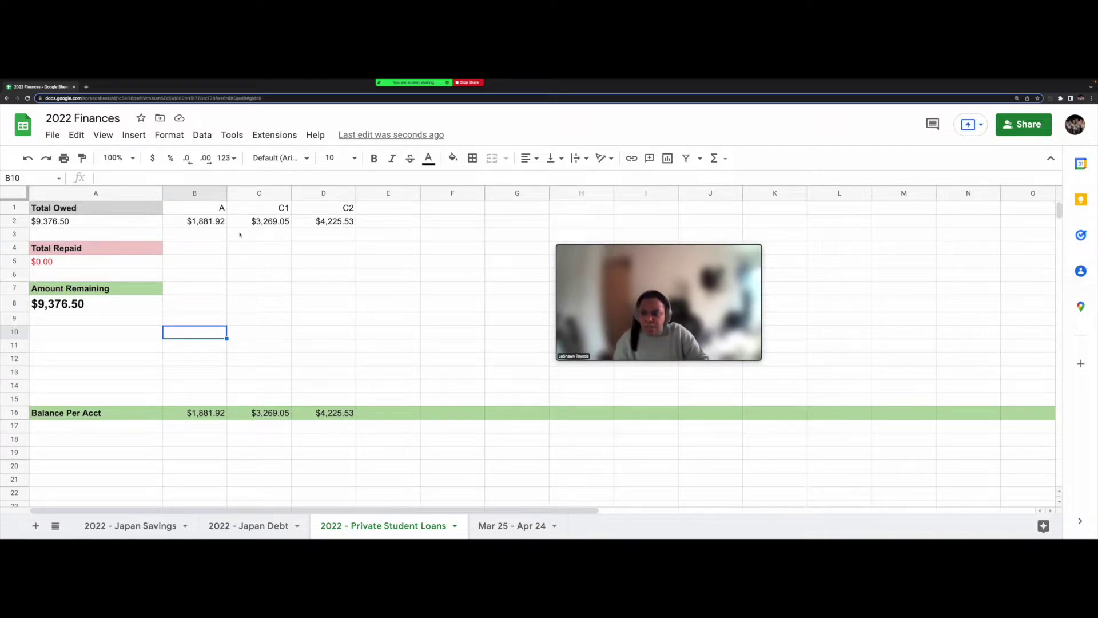
Step: Examine the amounts owed on loans A, C1 and C2 in row 2 of the 2022 - Private Student Loans sheet
{"action": "left_click", "coordinate": [195, 227]}
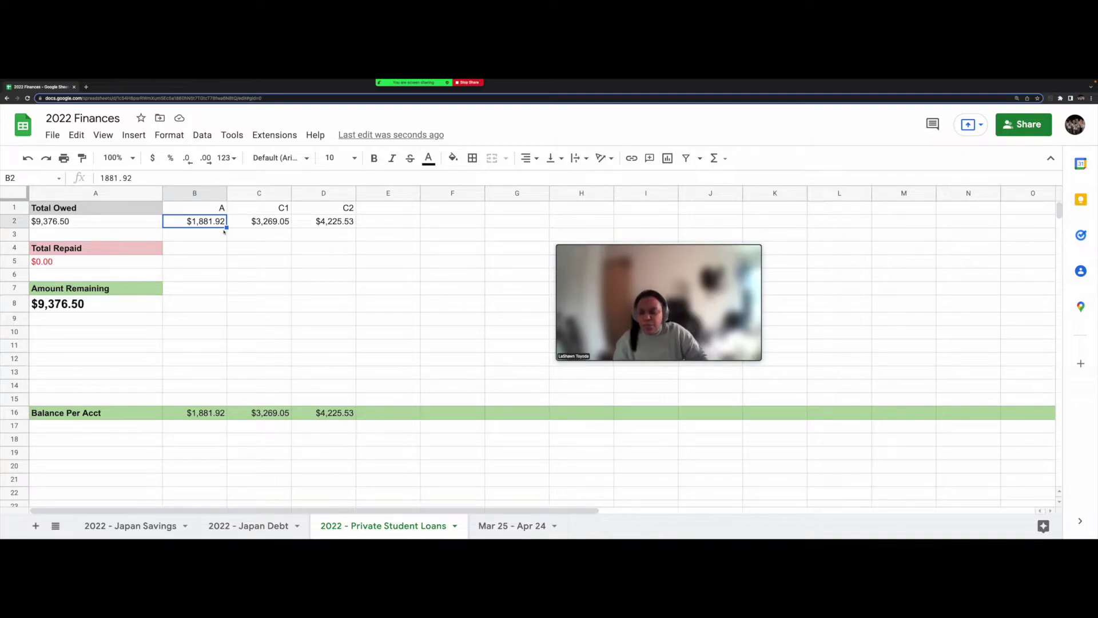
{"action": "left_click", "coordinate": [203, 234]}
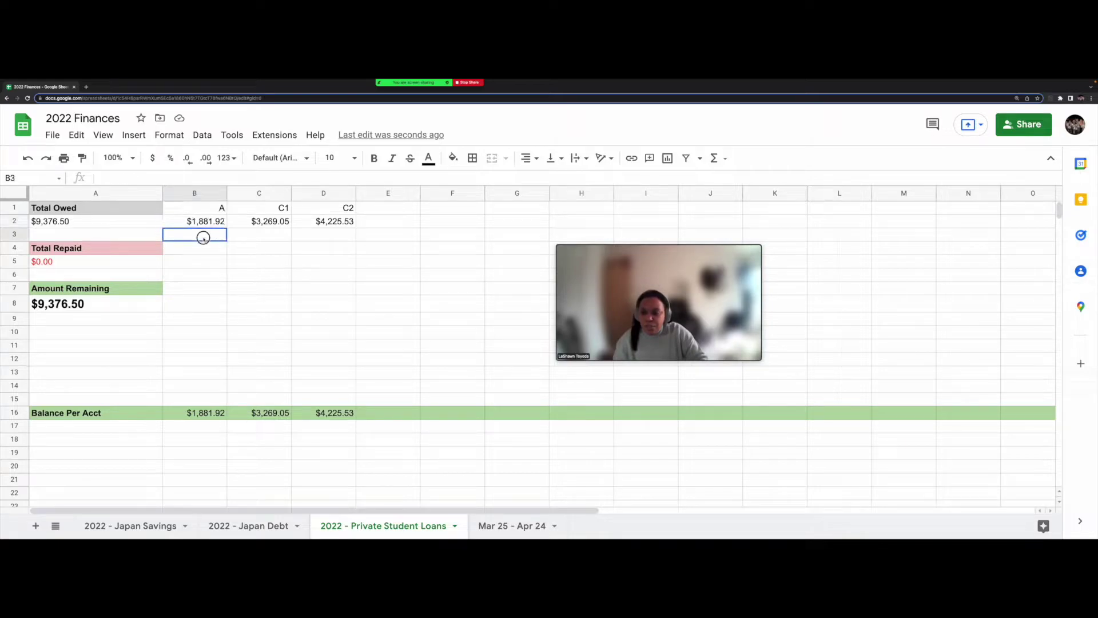
{"action": "left_click", "coordinate": [208, 225]}
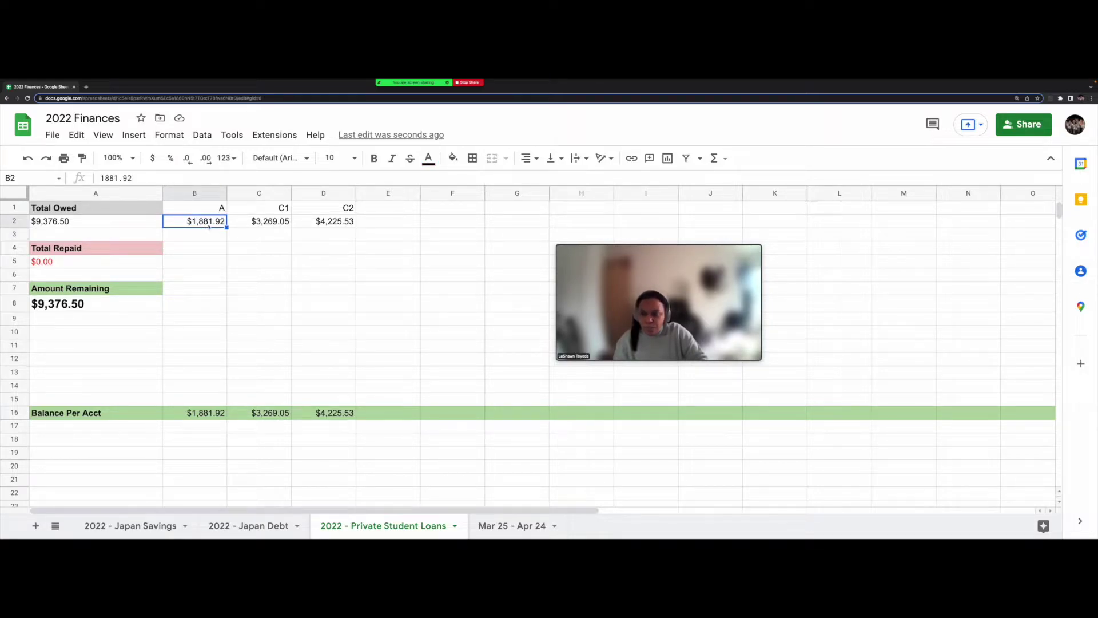
{"action": "left_click", "coordinate": [276, 222]}
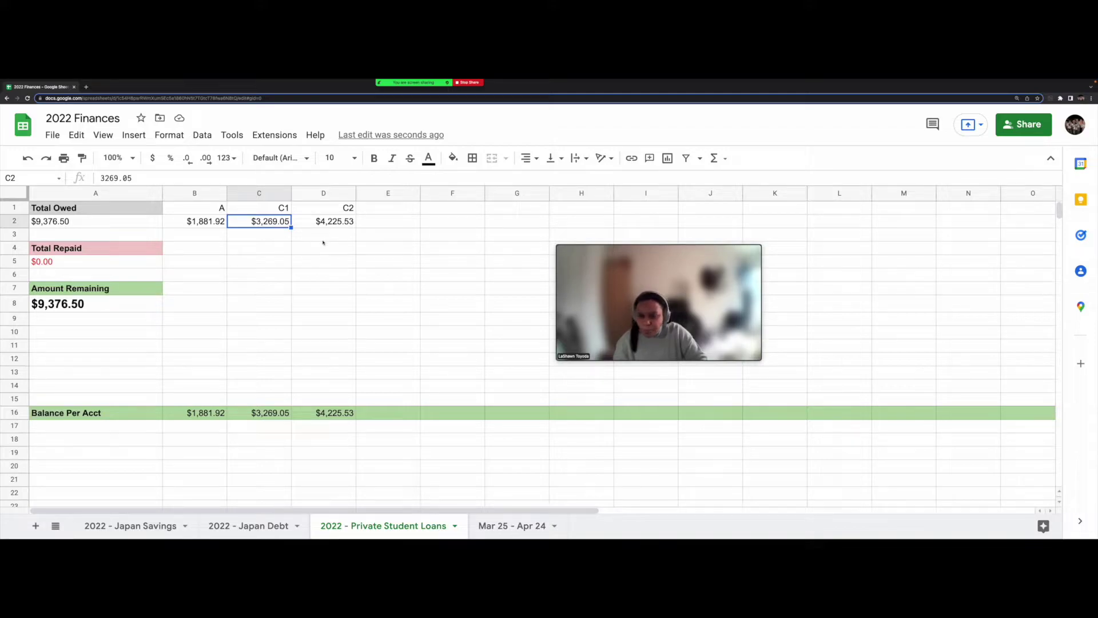
{"action": "left_click", "coordinate": [280, 237]}
{"action": "left_click", "coordinate": [278, 225]}
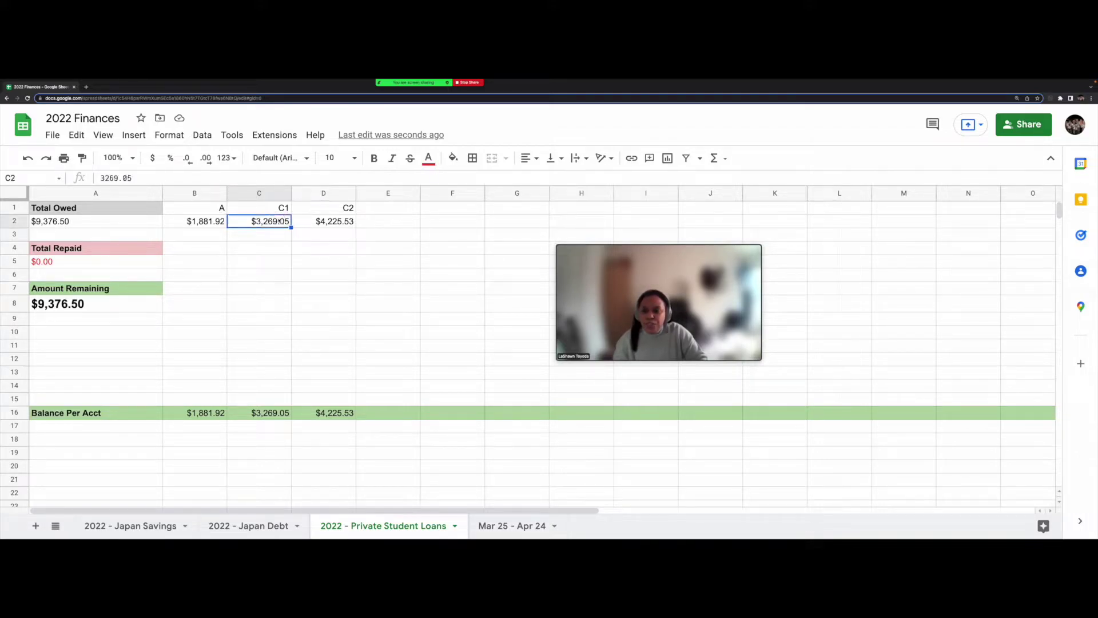
{"action": "left_click", "coordinate": [346, 223]}
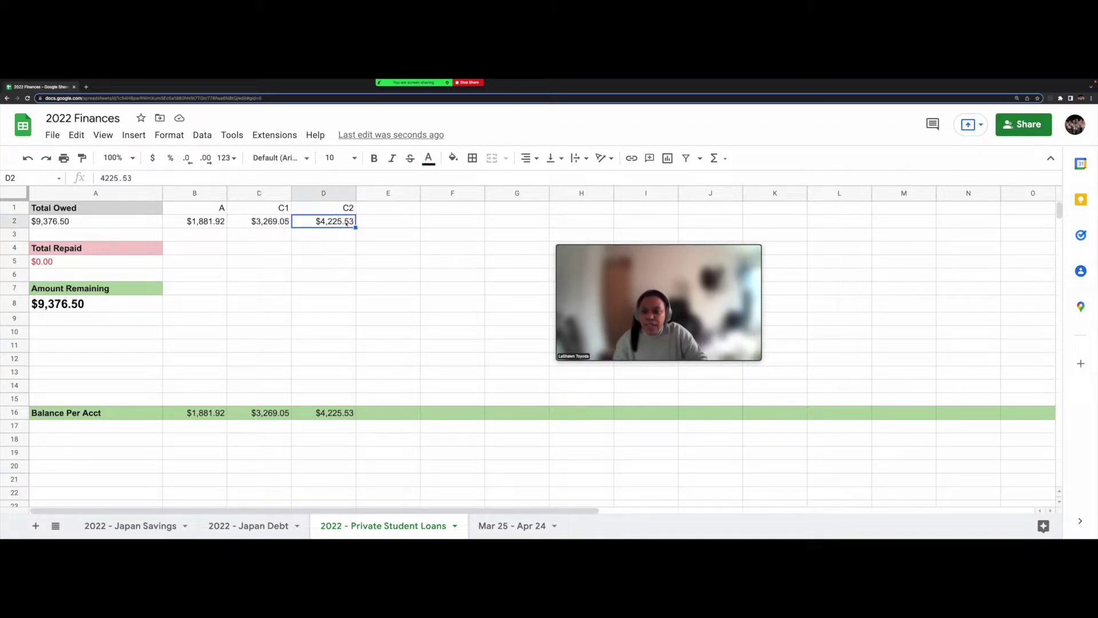
Step: Open the Mar 25 - Apr 24 sheet and move the floating video window clear of the USD budget table
{"action": "left_click", "coordinate": [529, 527]}
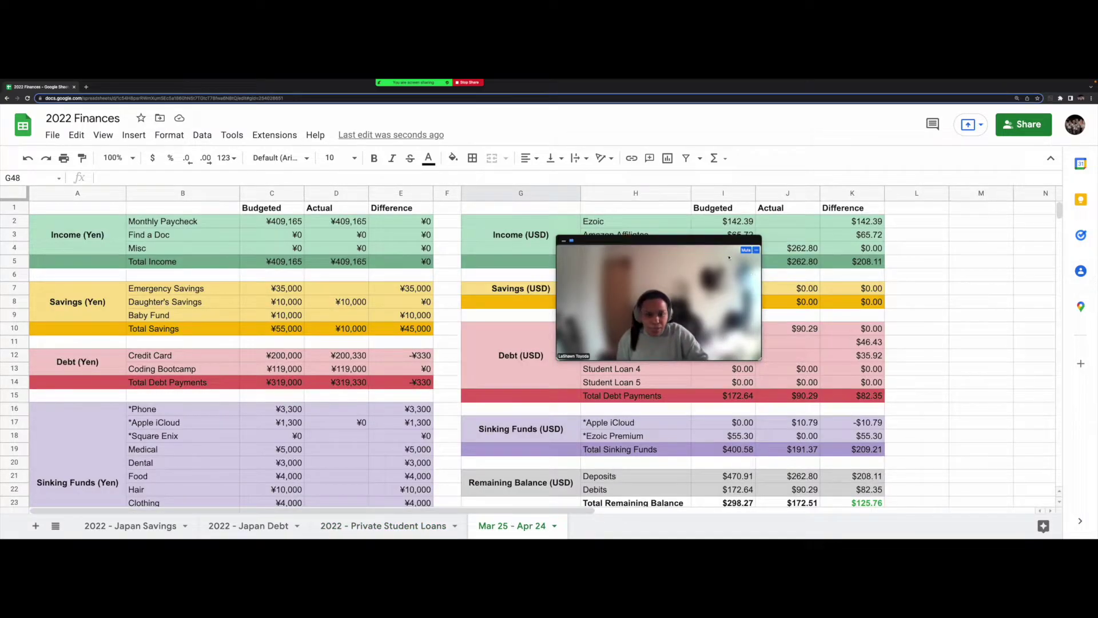
{"action": "left_click_drag", "start_coordinate": [682, 242], "coordinate": [1011, 205]}
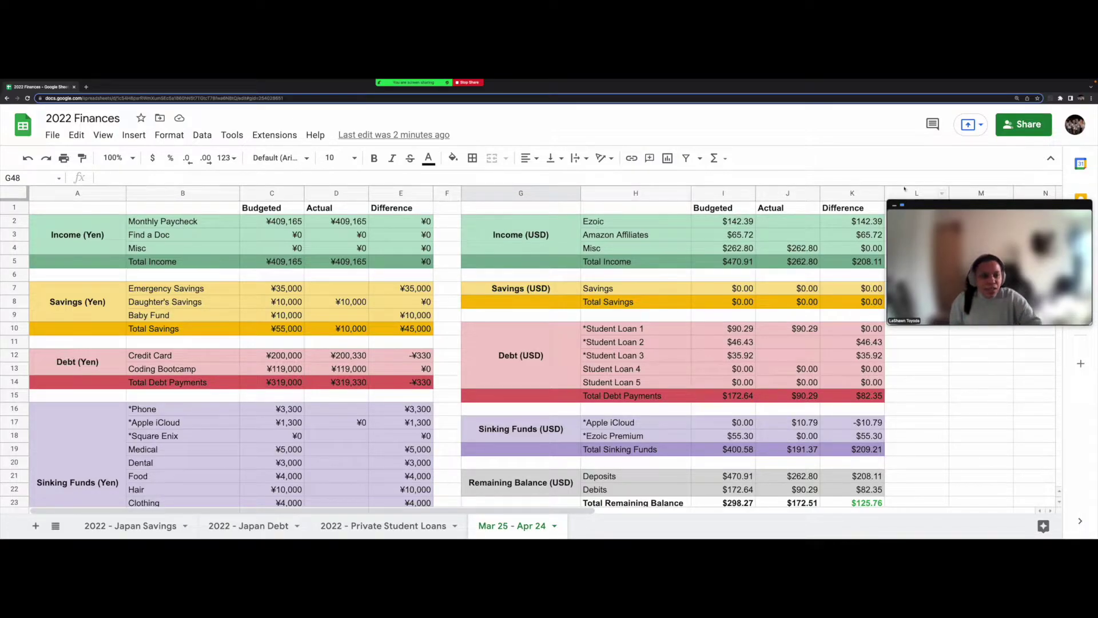
{"action": "left_click_drag", "start_coordinate": [905, 203], "coordinate": [902, 139]}
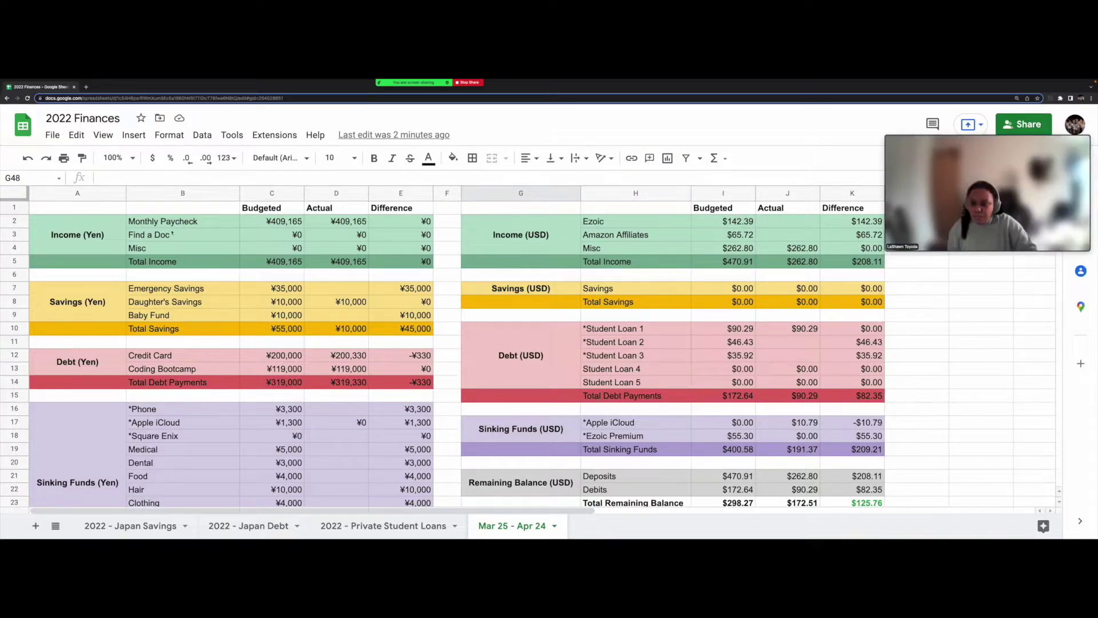
Step: Review the budgeted yen income in C2 and C3 and the Savings (Yen) amounts down to the Total Savings row
{"action": "left_click", "coordinate": [285, 223]}
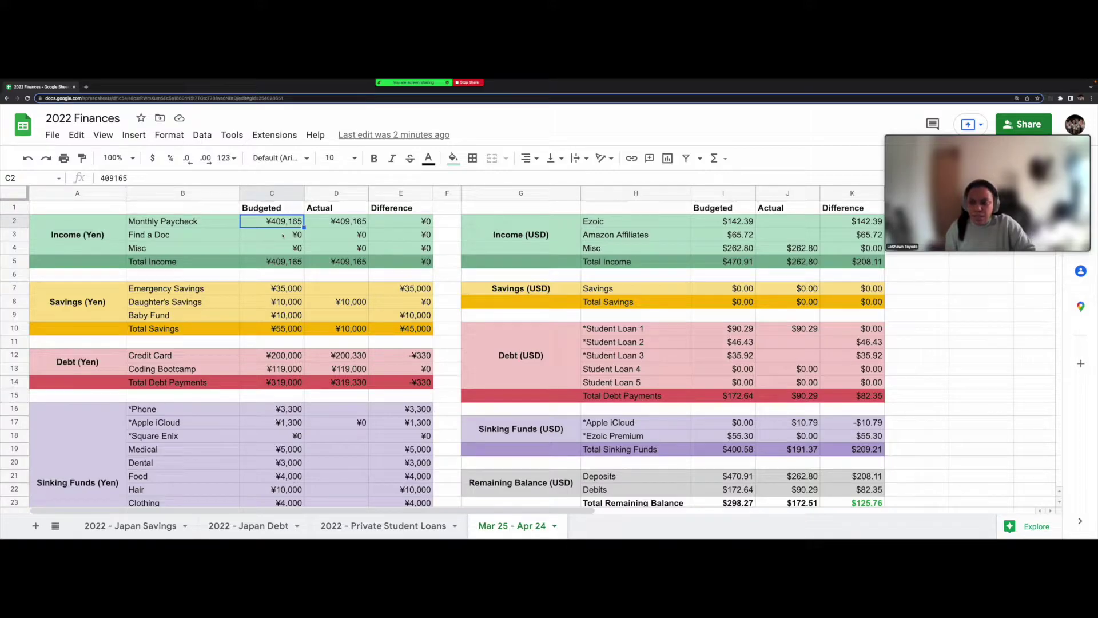
{"action": "left_click", "coordinate": [282, 236]}
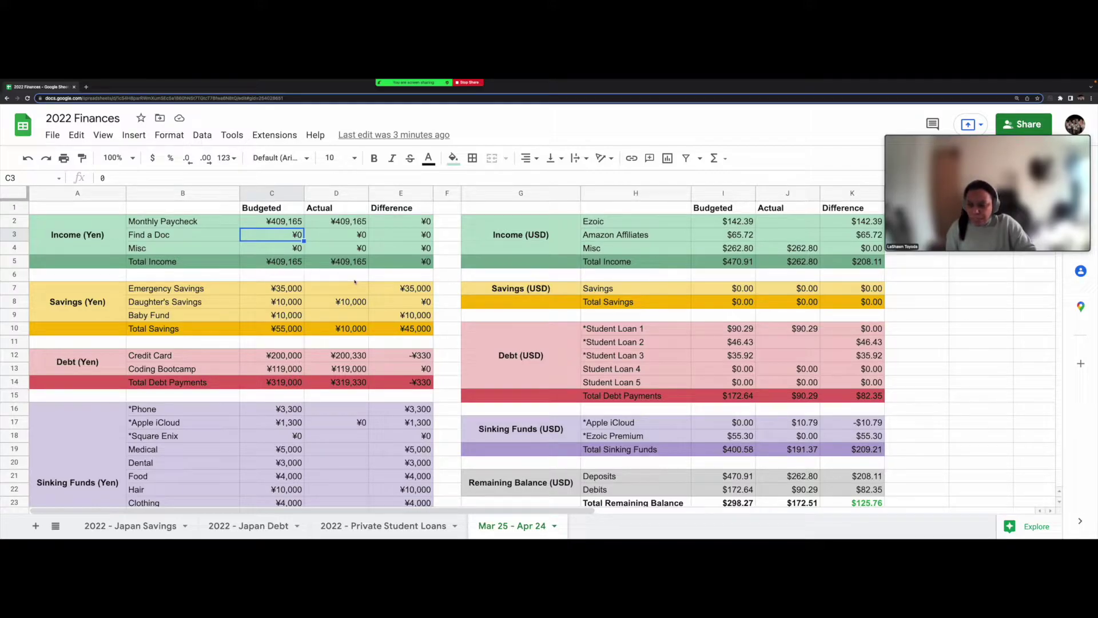
{"action": "left_click", "coordinate": [292, 290]}
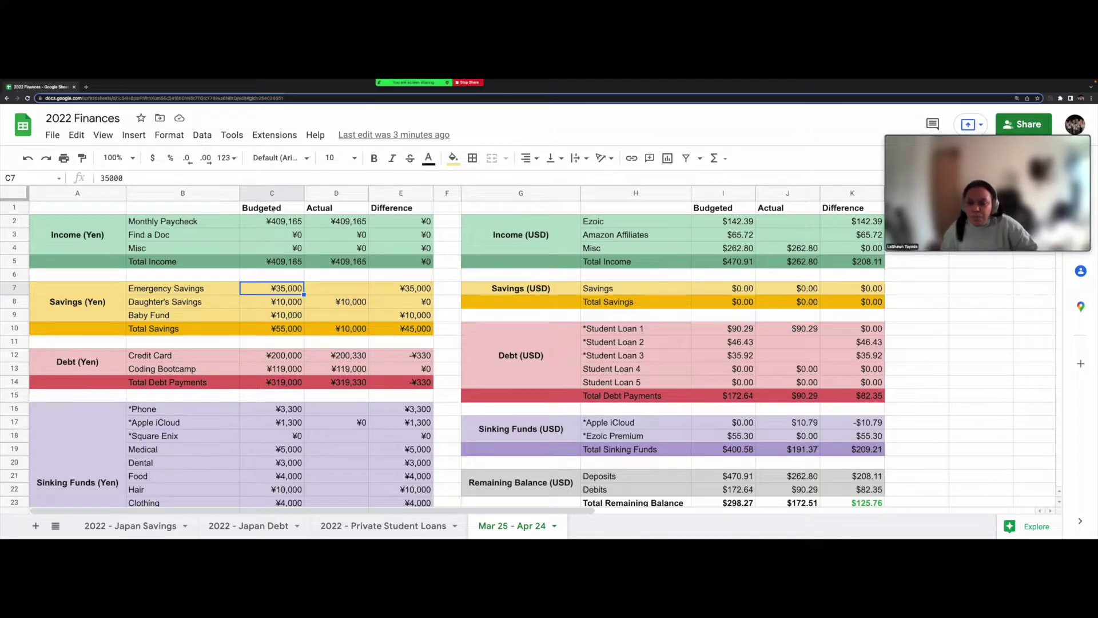
{"action": "left_click", "coordinate": [263, 303]}
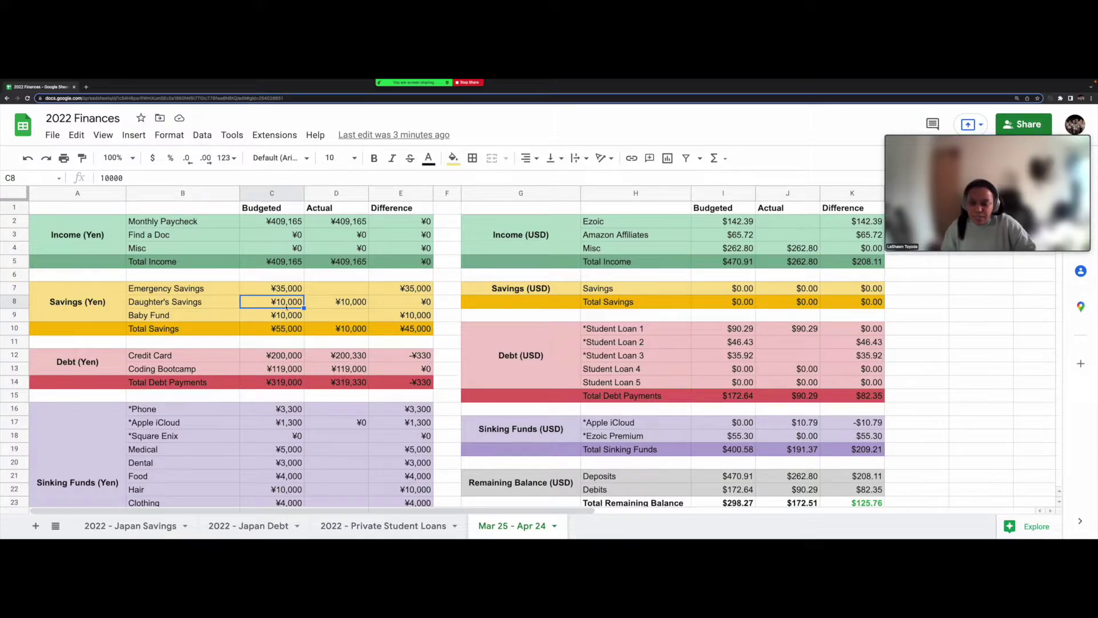
{"action": "left_click", "coordinate": [348, 305]}
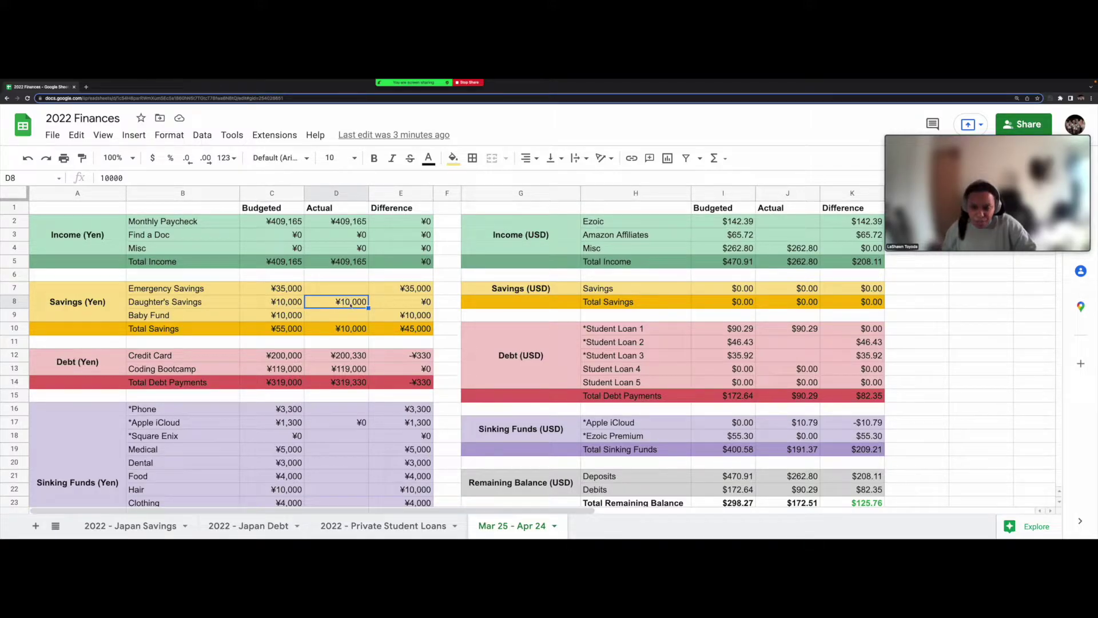
{"action": "left_click", "coordinate": [418, 303]}
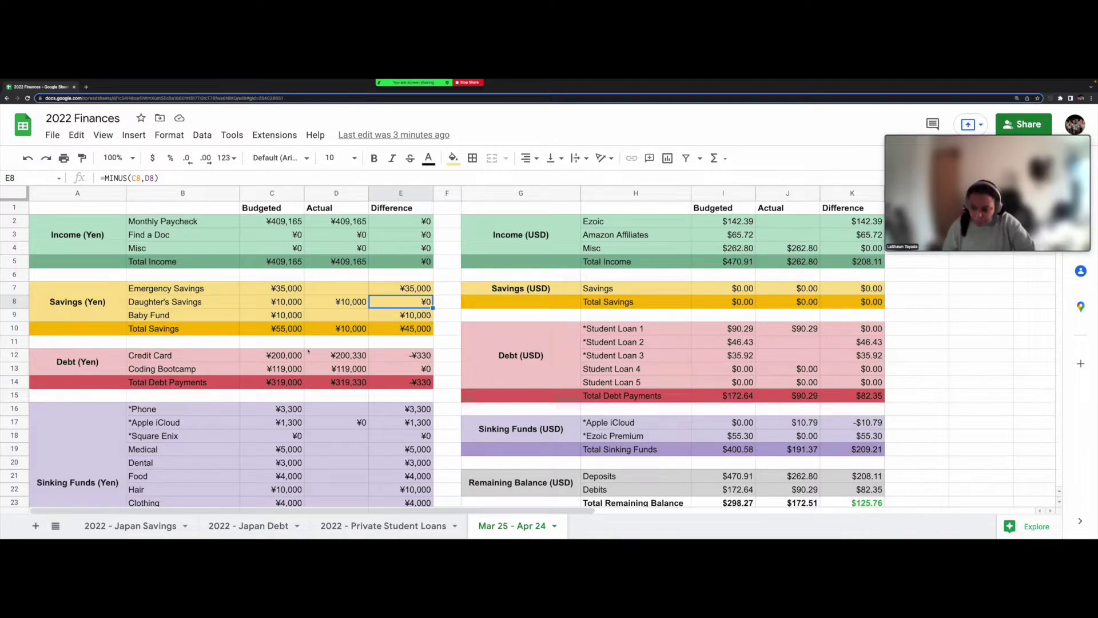
{"action": "left_click", "coordinate": [295, 331]}
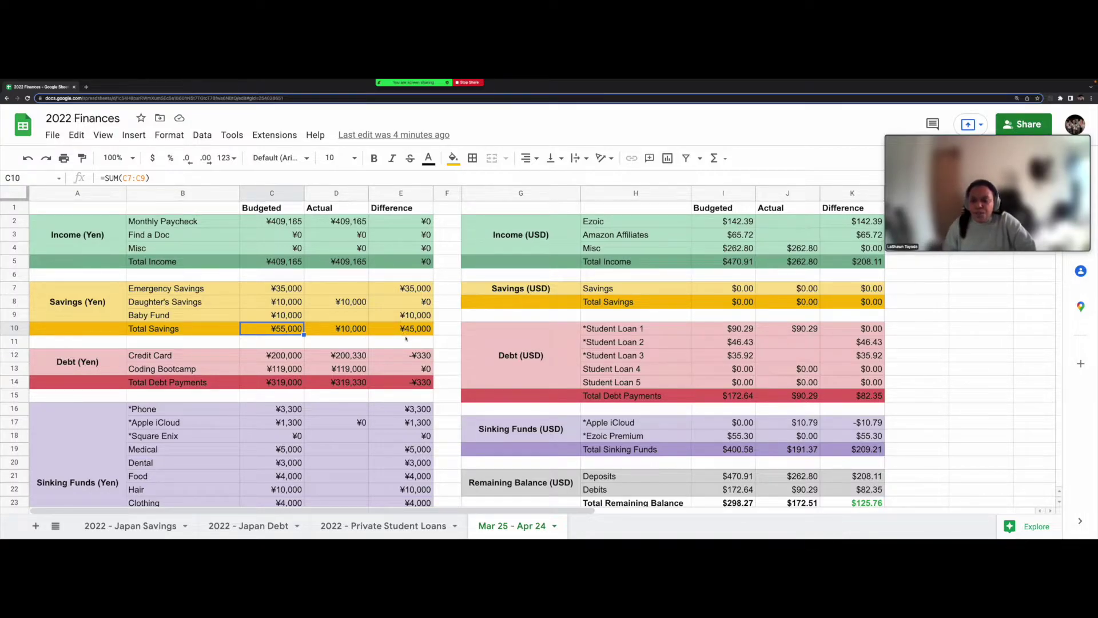
Step: Check the Credit Card debt entry against the latest Fendi repayment in C7 of the 2022 - Japan Debt sheet, including its date note
{"action": "left_click", "coordinate": [222, 359]}
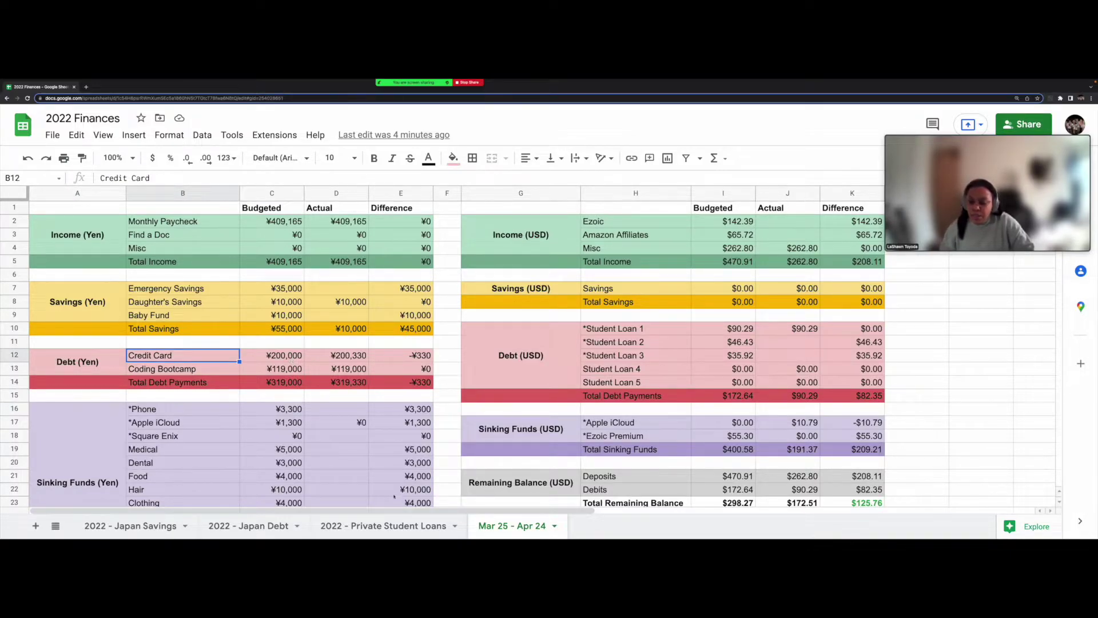
{"action": "left_click", "coordinate": [288, 533]}
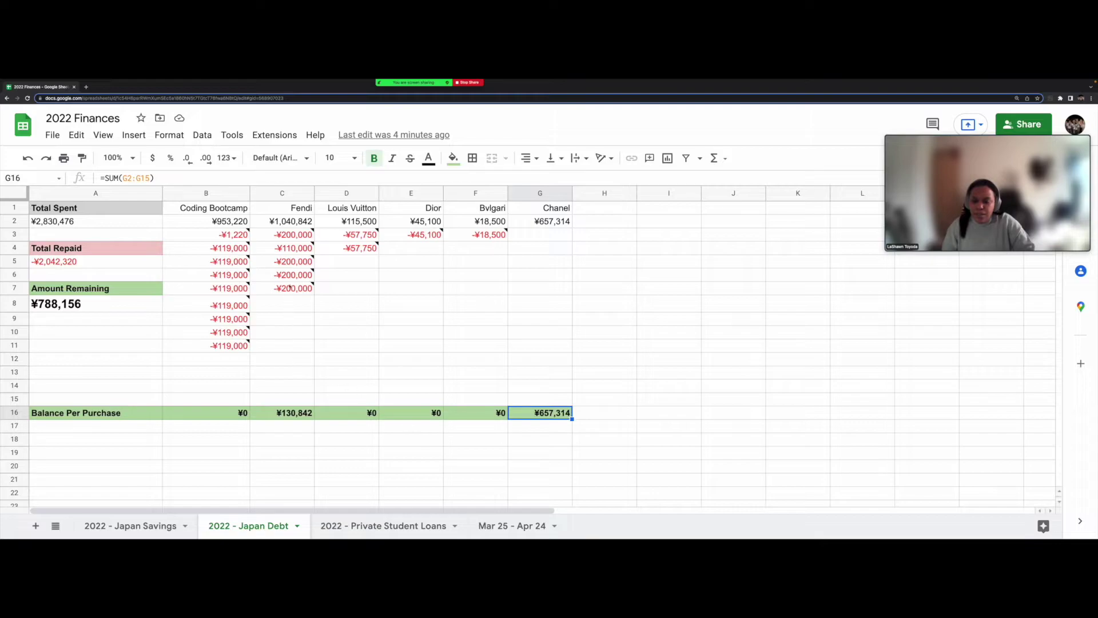
{"action": "mouse_move", "coordinate": [293, 293]}
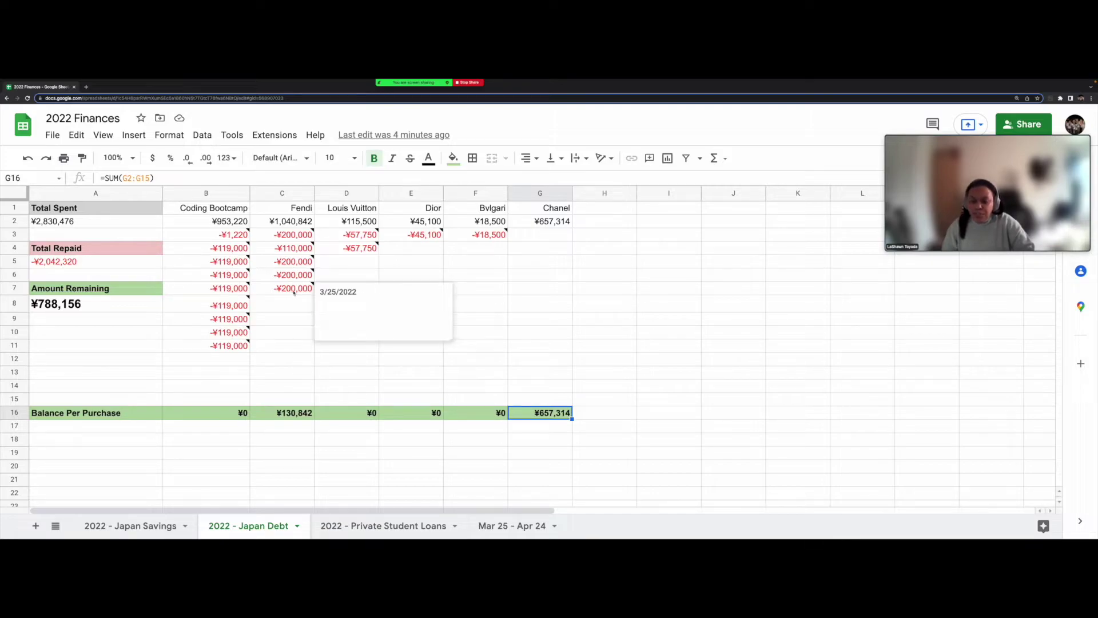
{"action": "left_click", "coordinate": [294, 292]}
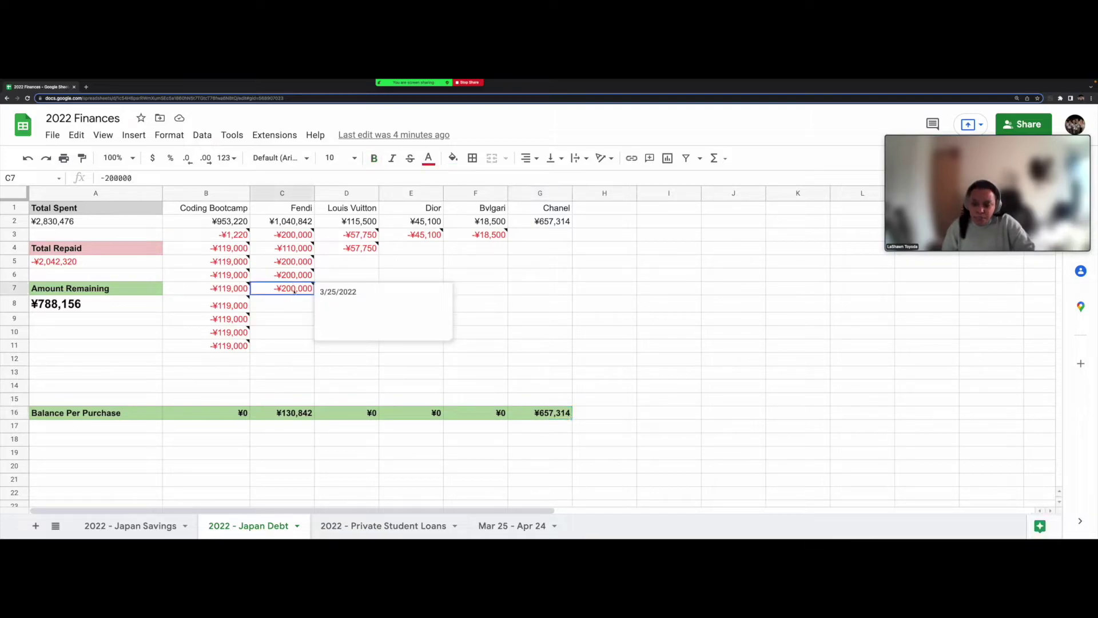
Step: Return to the Mar 25 - Apr 24 sheet and review the Debt (Yen) rows, including the budgeted, actual and difference totals
{"action": "left_click", "coordinate": [512, 527]}
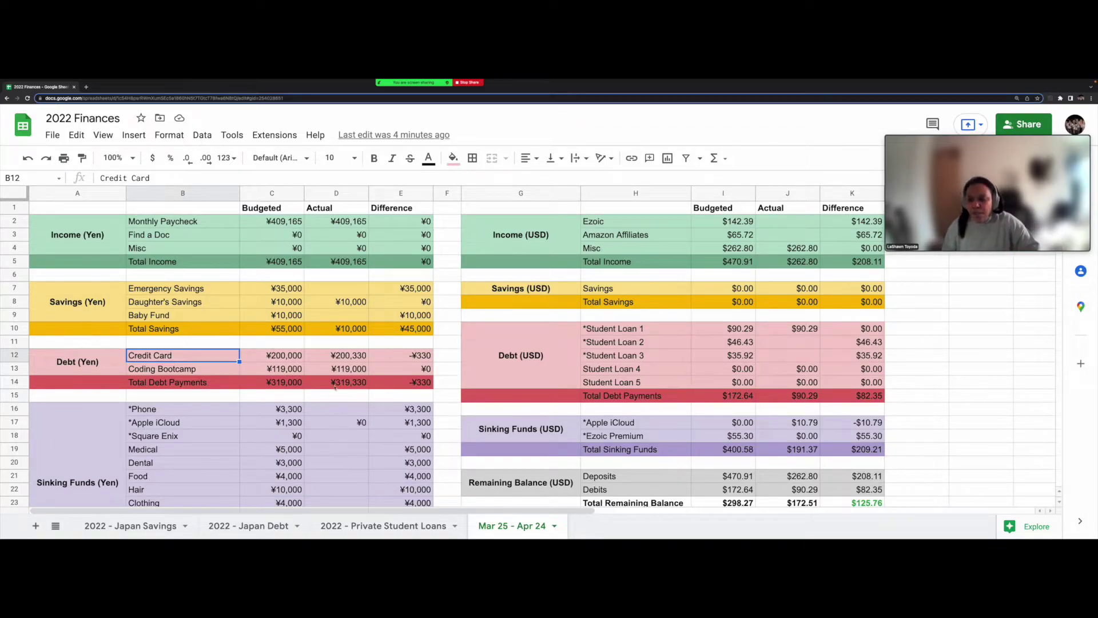
{"action": "left_click", "coordinate": [295, 369]}
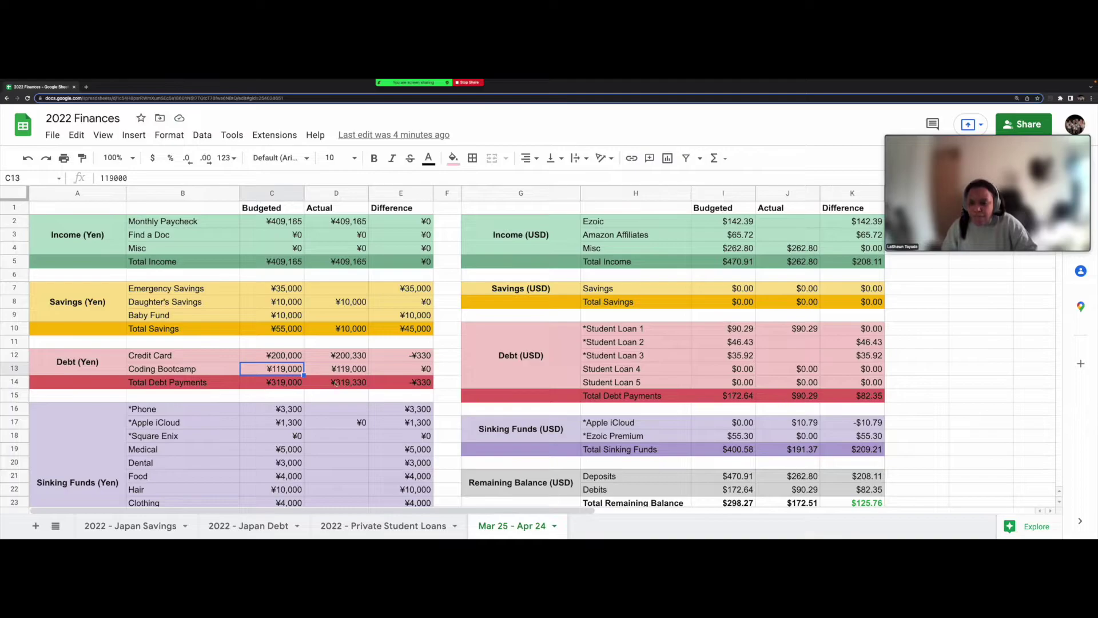
{"action": "left_click", "coordinate": [286, 387]}
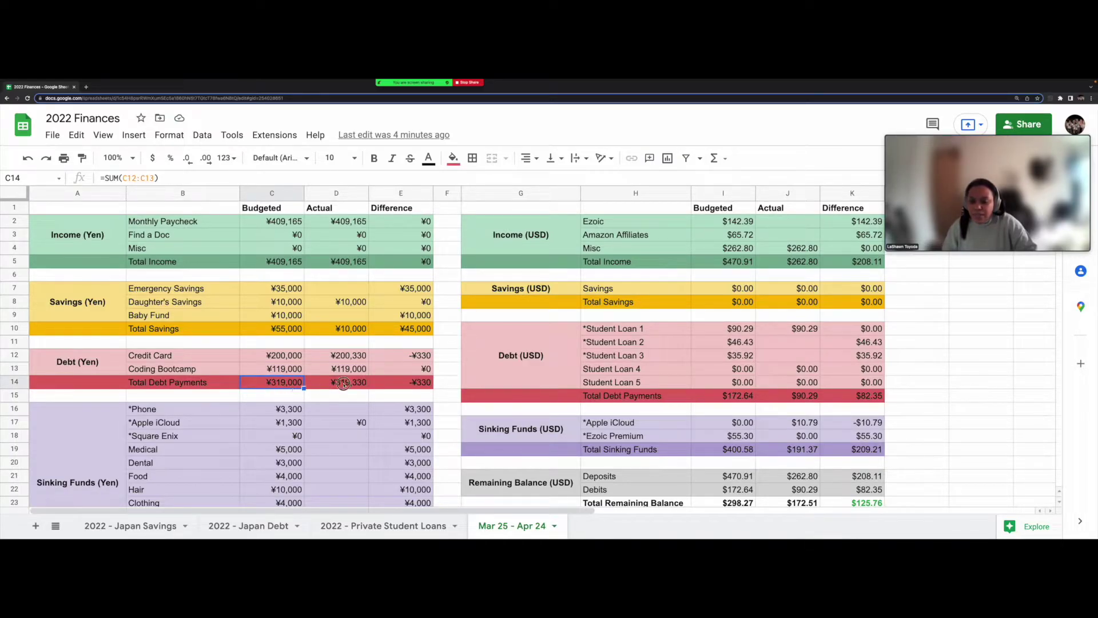
{"action": "key", "text": "Right"}
{"action": "left_click", "coordinate": [422, 387]}
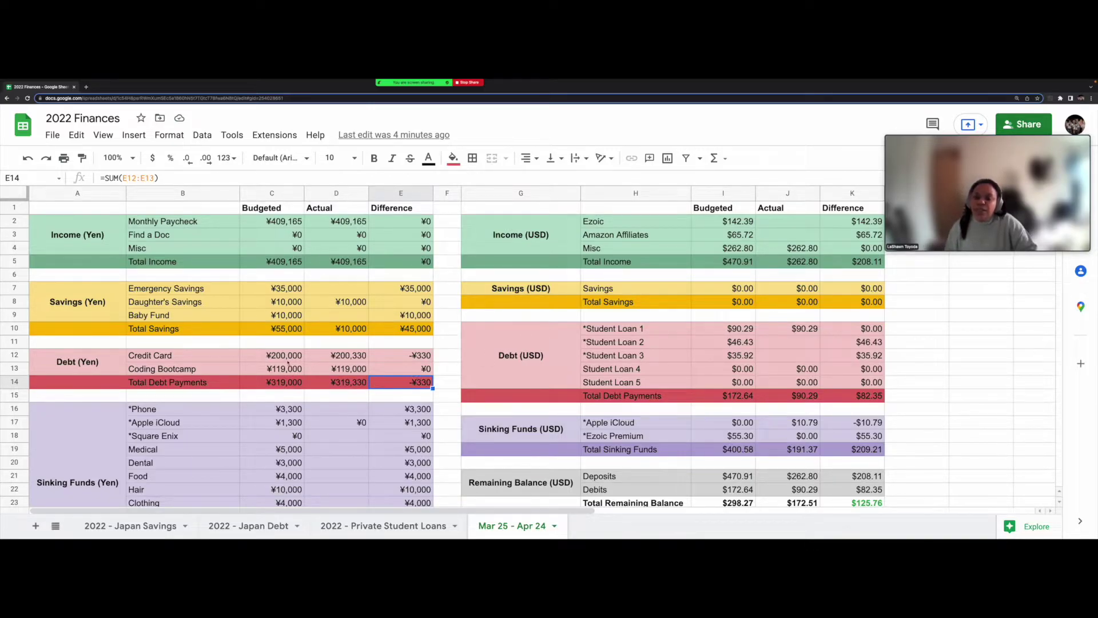
{"action": "left_click", "coordinate": [280, 357]}
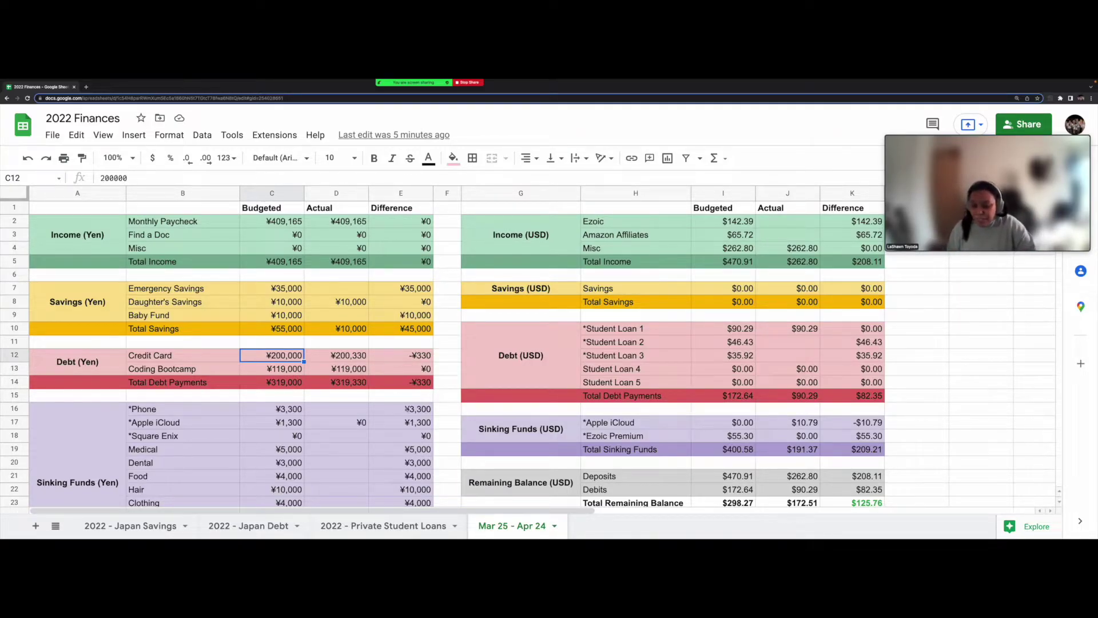
Step: Review the Phone, Apple iCloud and Square Enix subscriptions in the Sinking Funds (Yen) section
{"action": "left_click", "coordinate": [447, 422]}
{"action": "scroll", "coordinate": [400, 401], "scroll_direction": "down", "scroll_amount": 3}
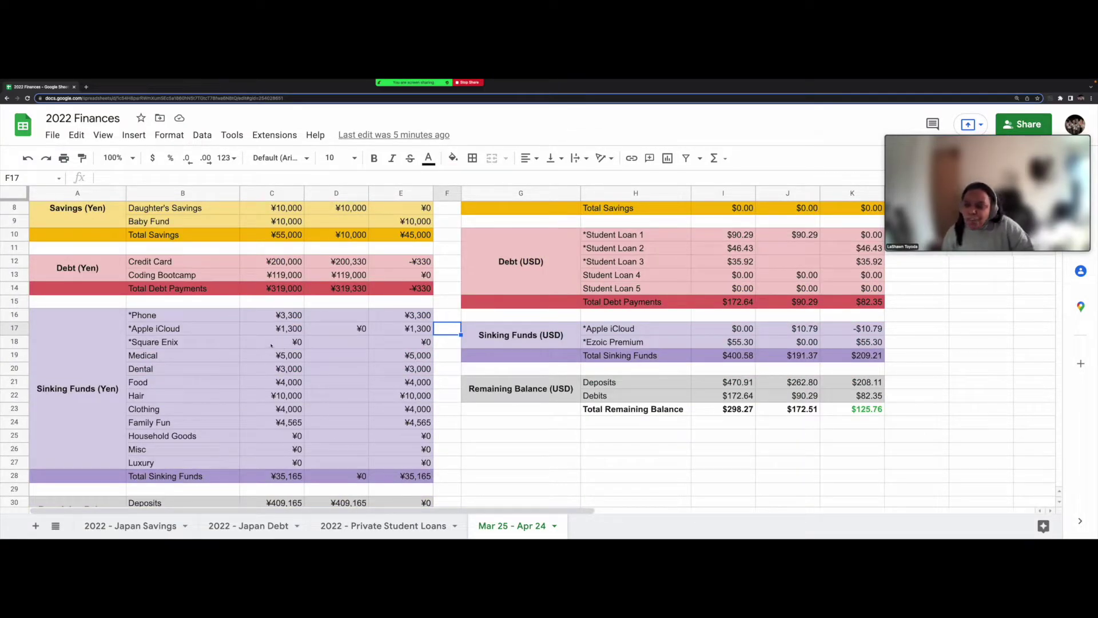
{"action": "left_click", "coordinate": [229, 316]}
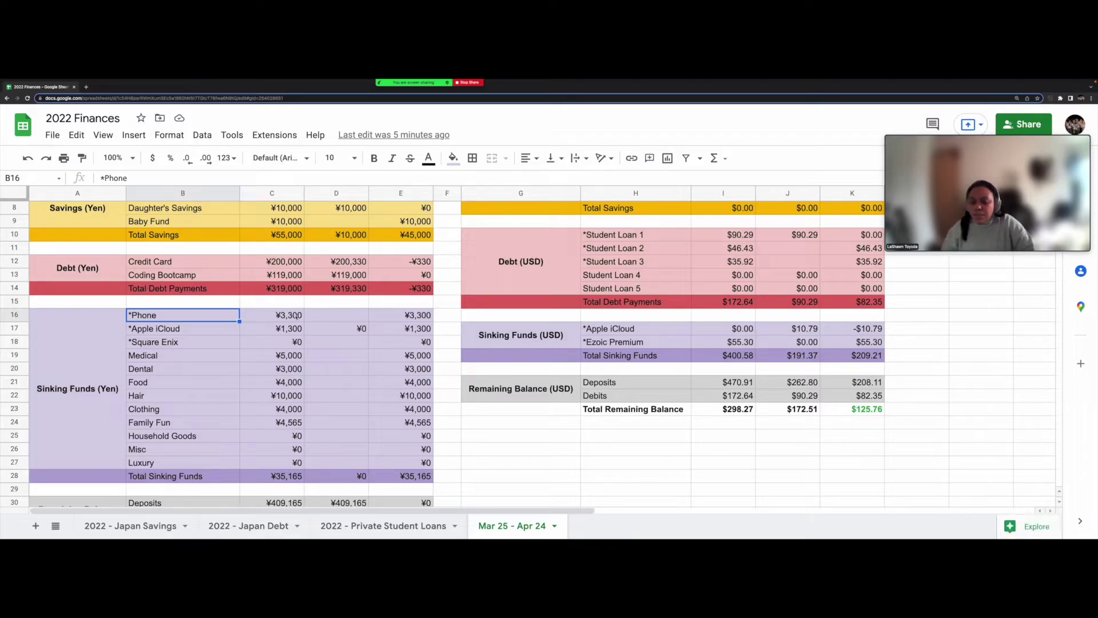
{"action": "left_click", "coordinate": [296, 316]}
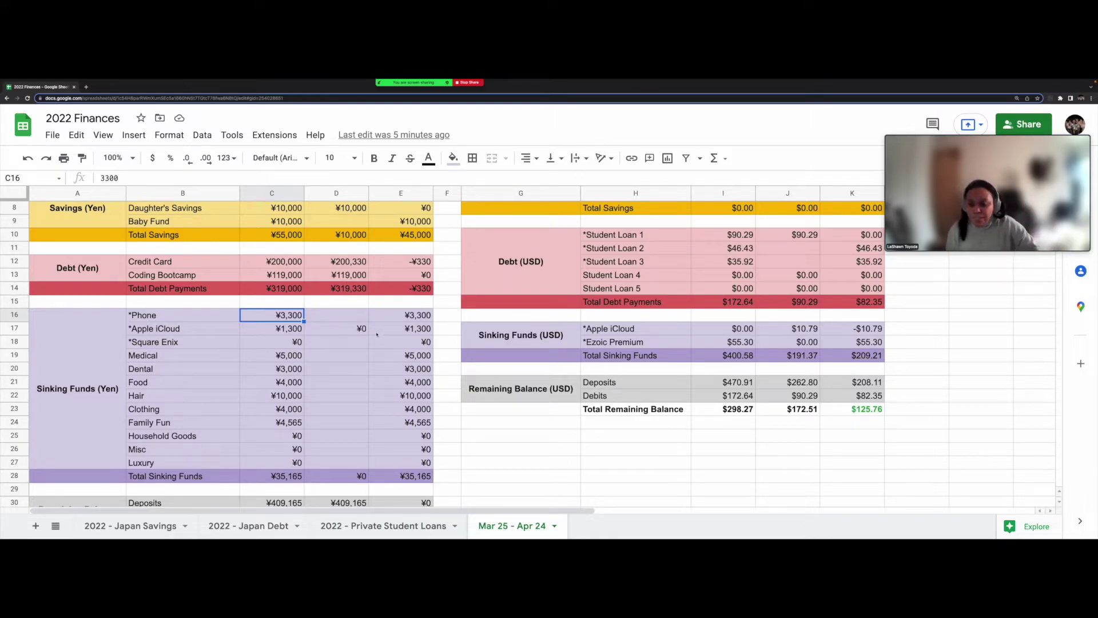
{"action": "left_click", "coordinate": [364, 330]}
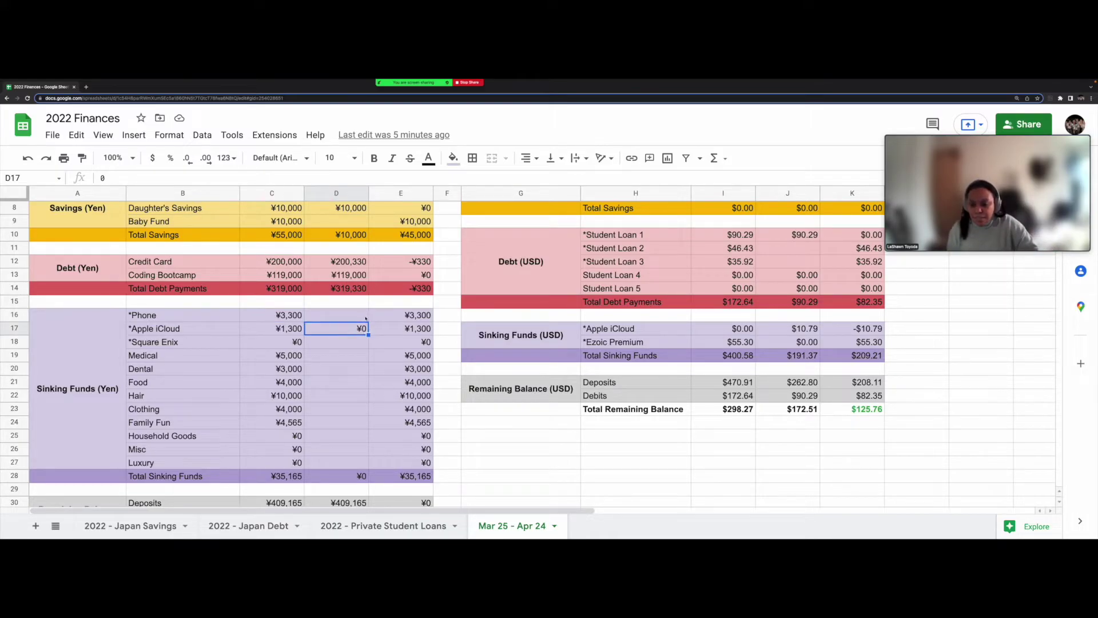
{"action": "left_click", "coordinate": [199, 343]}
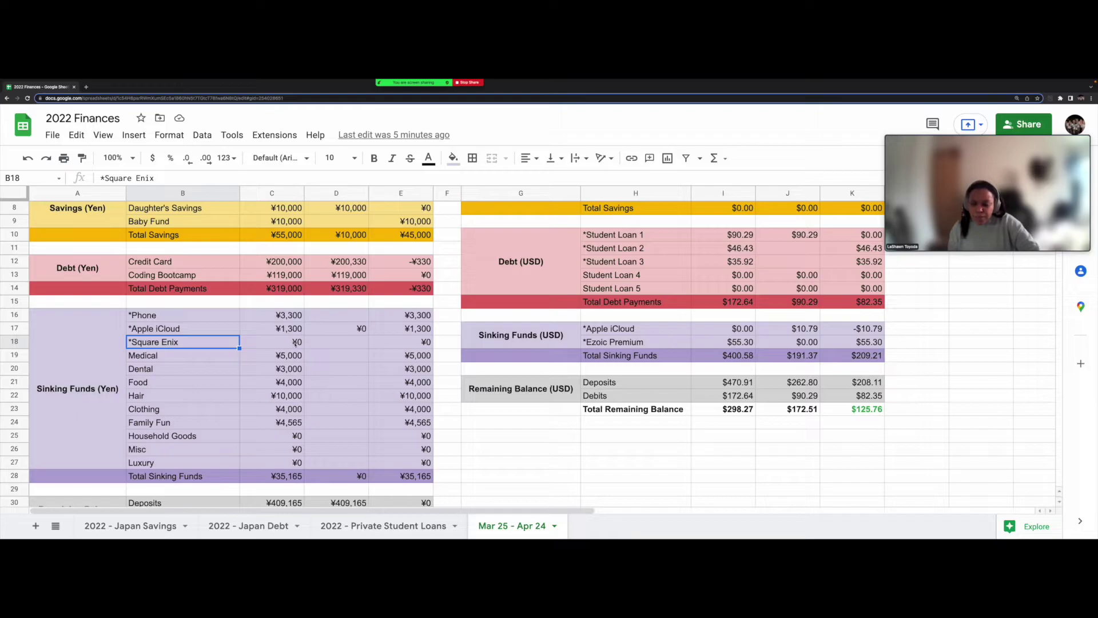
{"action": "left_click", "coordinate": [296, 342]}
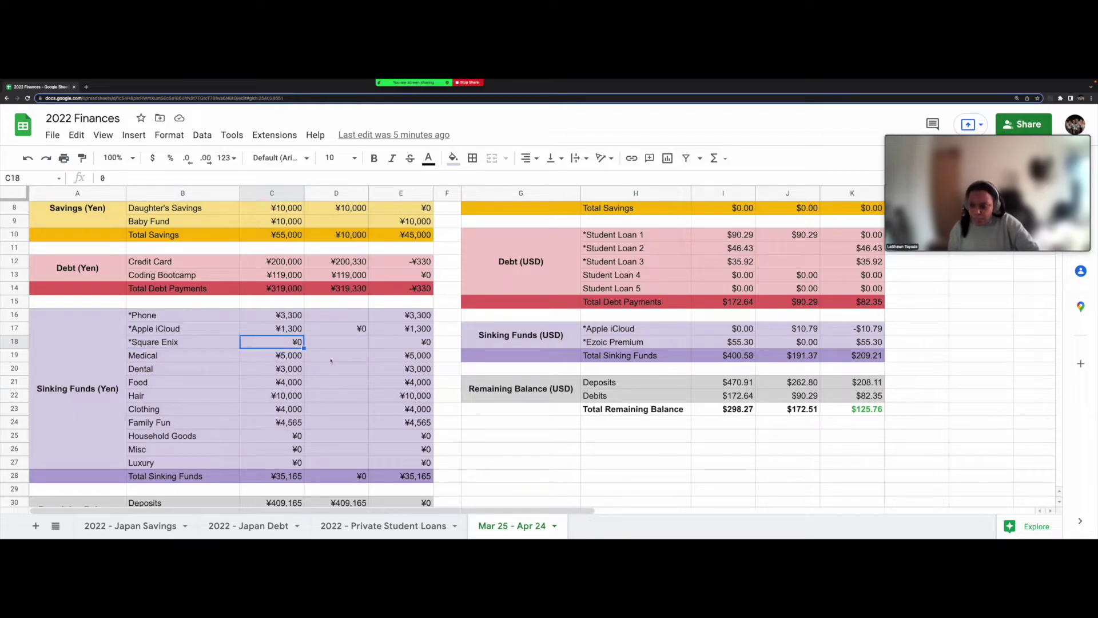
Step: Go through the budgeted Sinking Funds (Yen) amounts from Medical down to Family Fun, cells C19 to C24
{"action": "scroll", "coordinate": [331, 361], "scroll_direction": "up", "scroll_amount": 1}
{"action": "scroll", "coordinate": [331, 360], "scroll_direction": "down", "scroll_amount": 3}
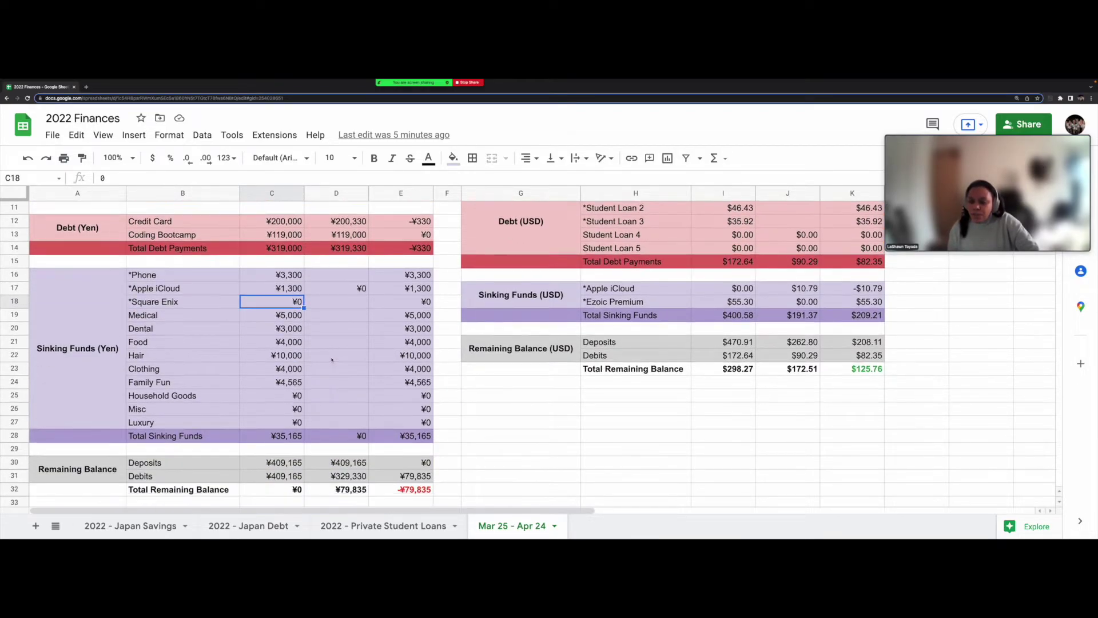
{"action": "left_click", "coordinate": [296, 316]}
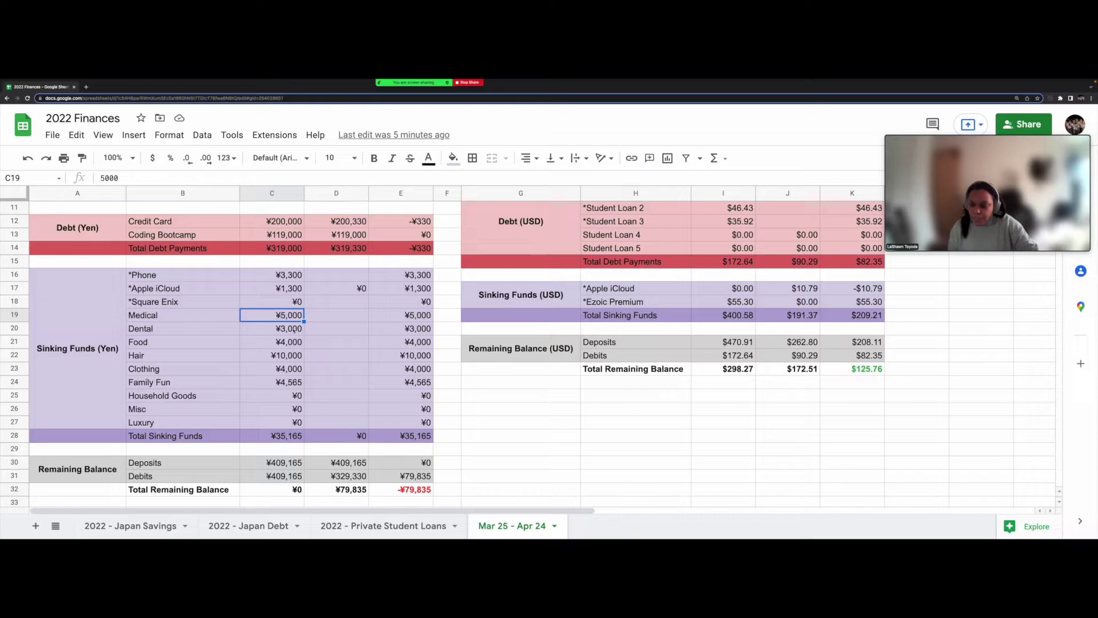
{"action": "left_click", "coordinate": [292, 330]}
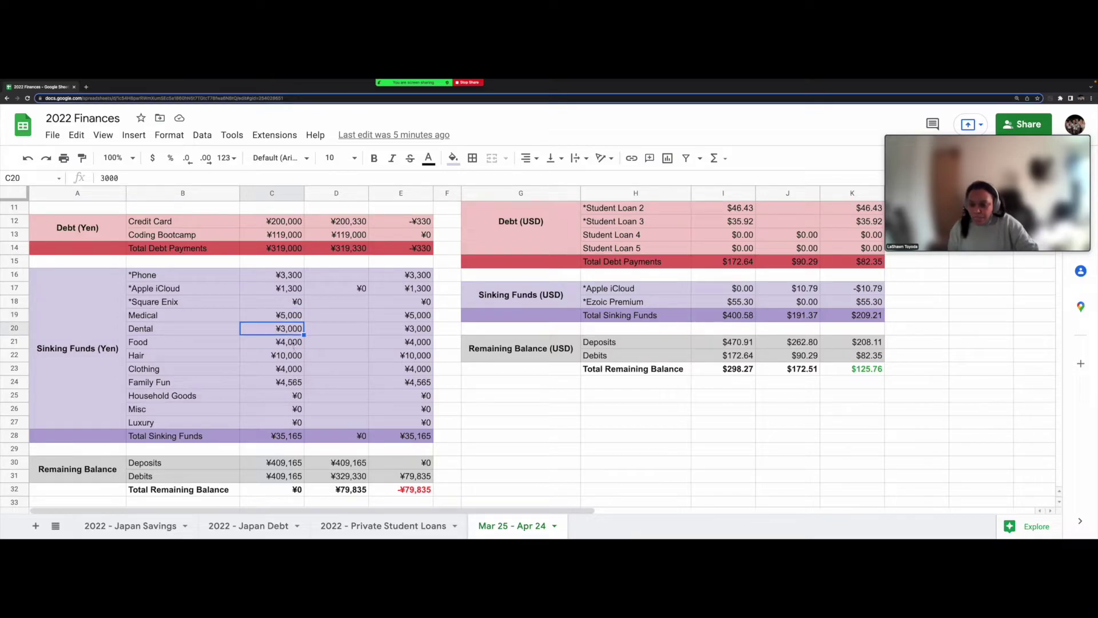
{"action": "left_click", "coordinate": [303, 343]}
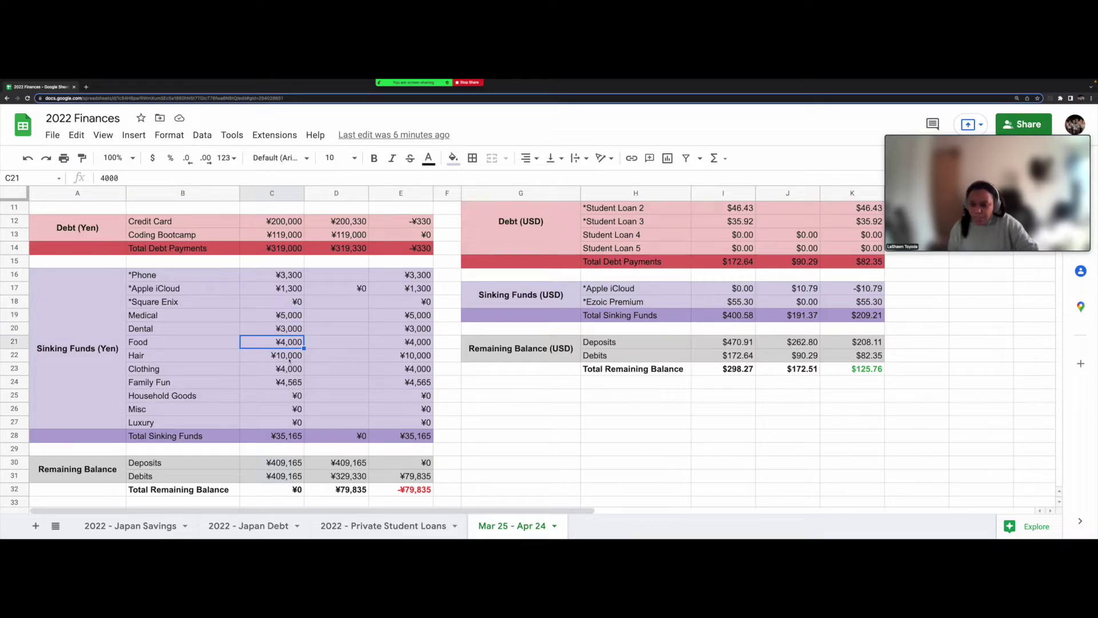
{"action": "left_click", "coordinate": [290, 357]}
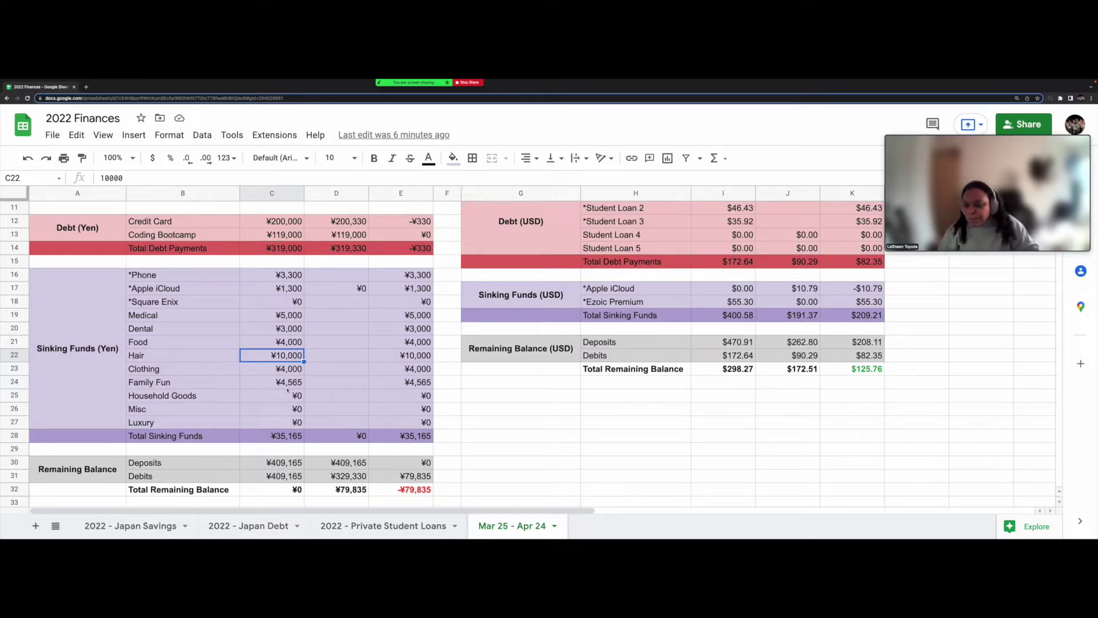
{"action": "left_click", "coordinate": [291, 370]}
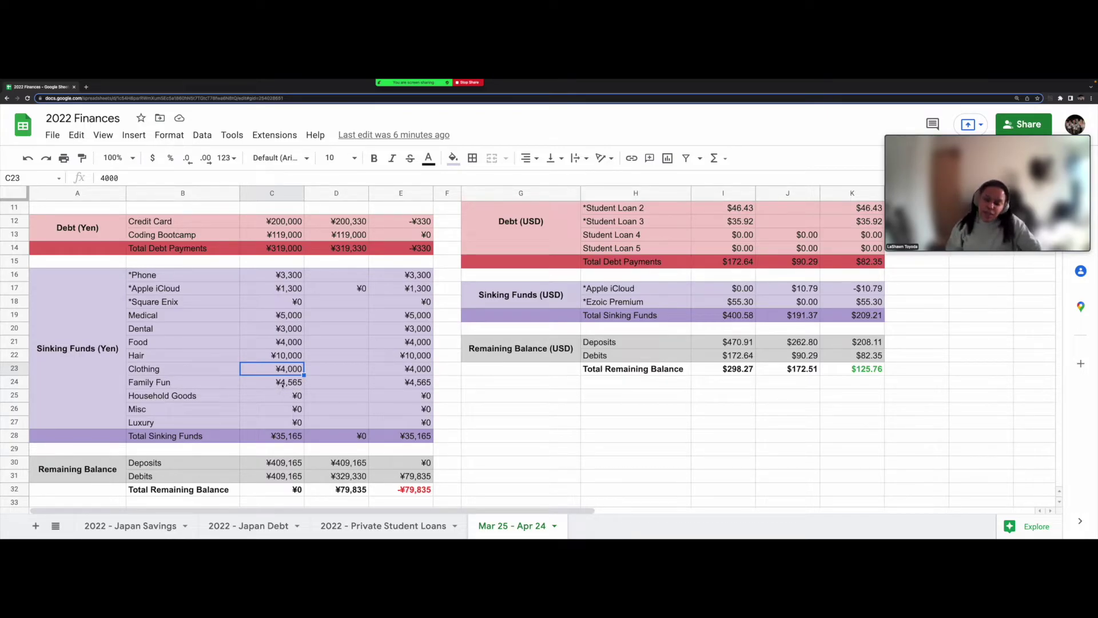
{"action": "left_click", "coordinate": [299, 383]}
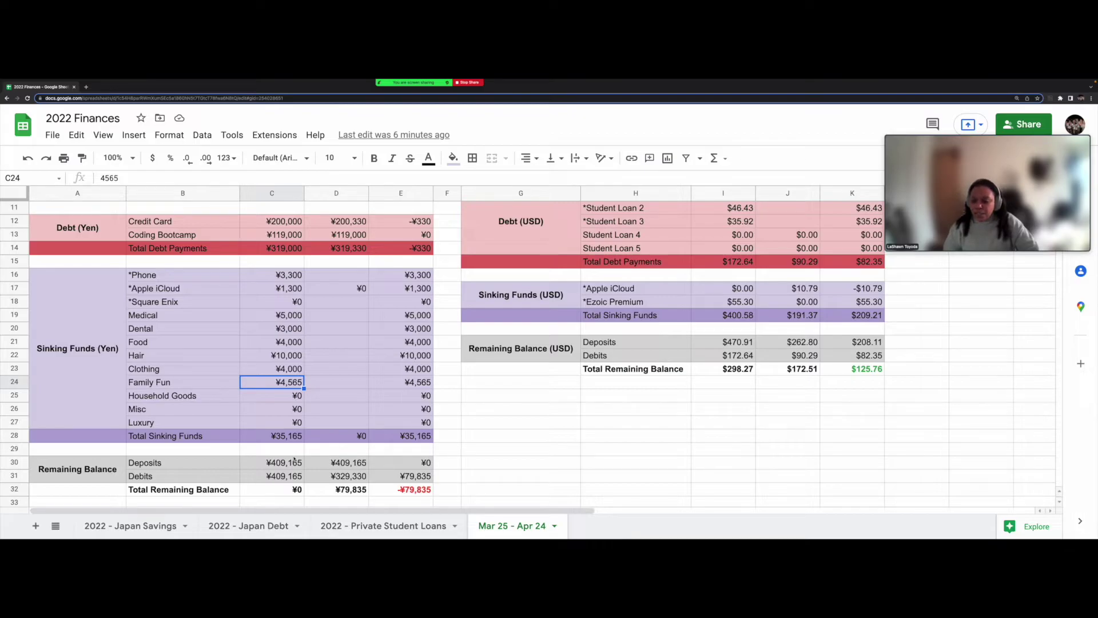
Step: Inspect the budgeted Deposits, Debits and Total Remaining Balance formulas in C30 to C32 of the yen budget
{"action": "left_click", "coordinate": [286, 464]}
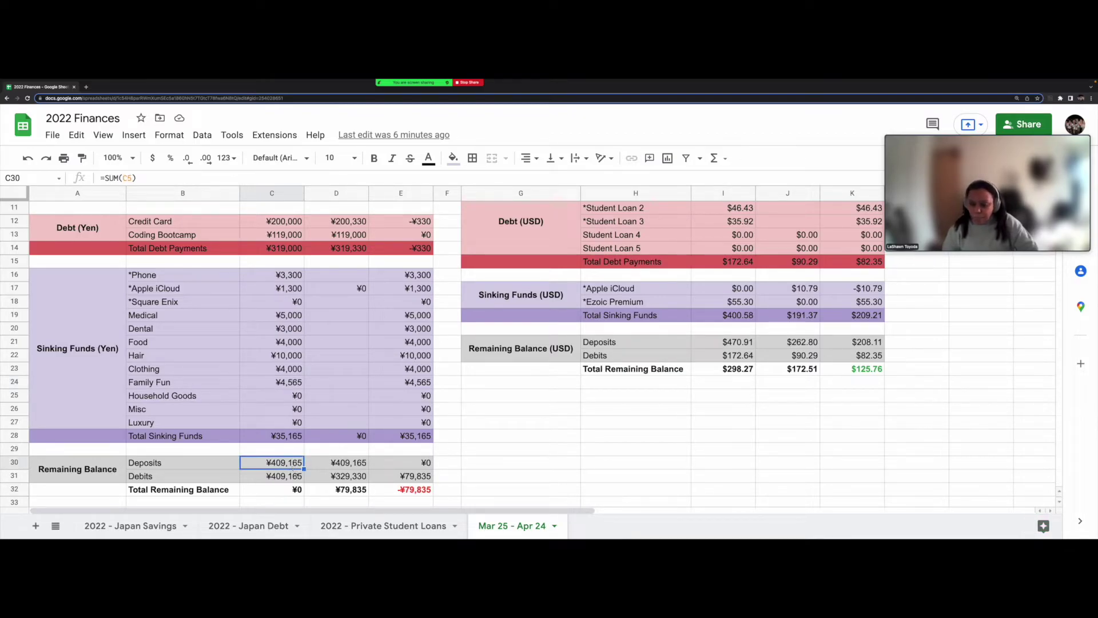
{"action": "left_click", "coordinate": [297, 479]}
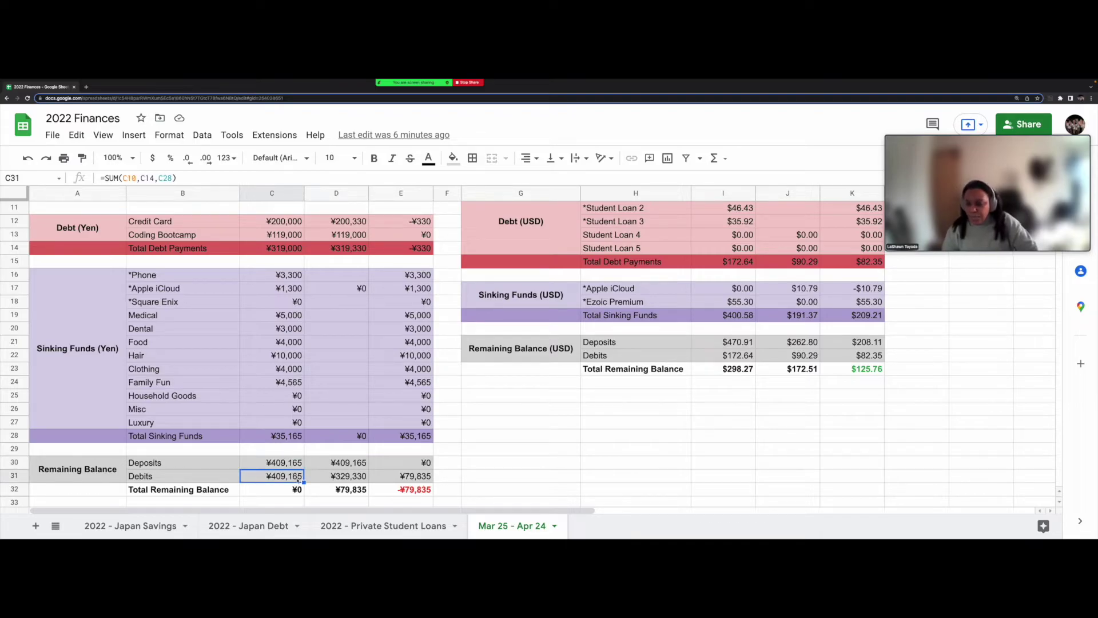
{"action": "scroll", "coordinate": [296, 472], "scroll_direction": "up", "scroll_amount": 1}
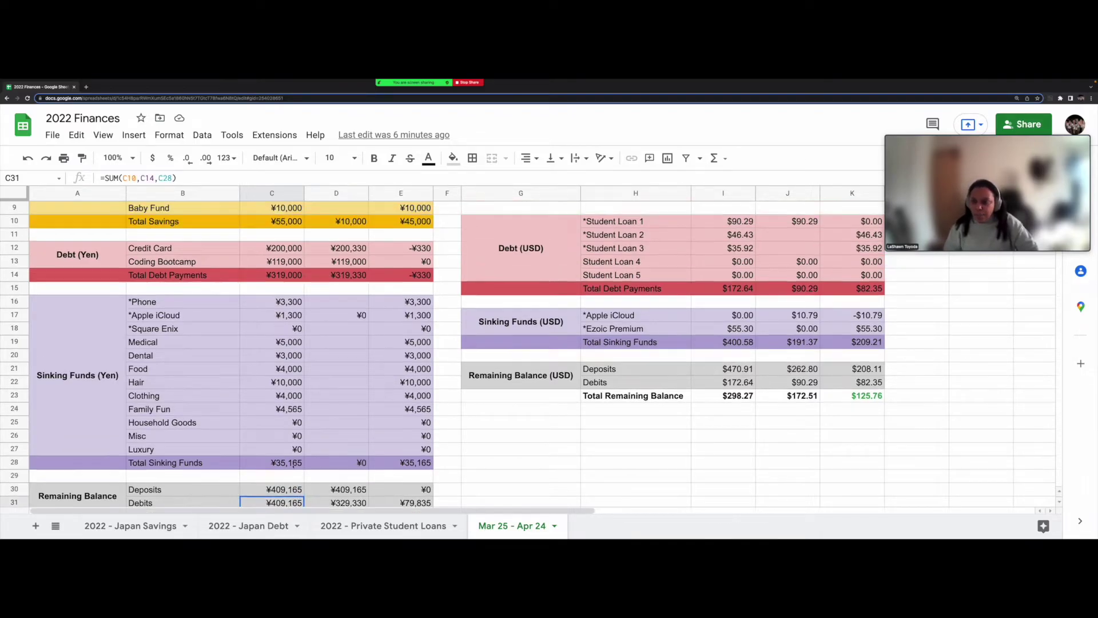
{"action": "scroll", "coordinate": [395, 411], "scroll_direction": "down", "scroll_amount": 1}
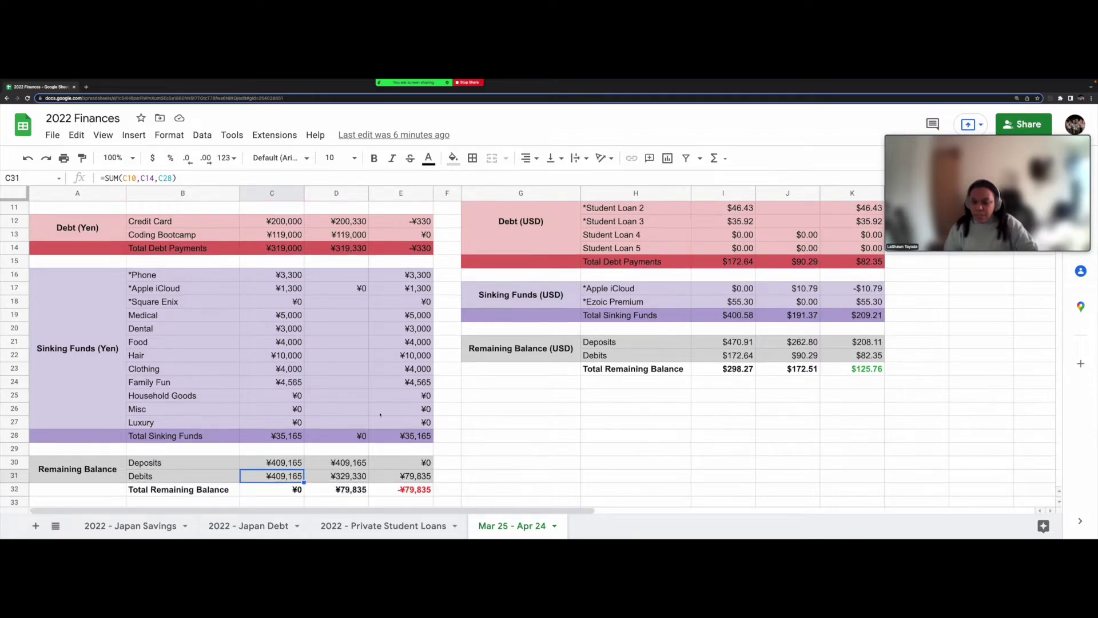
{"action": "left_click", "coordinate": [290, 494]}
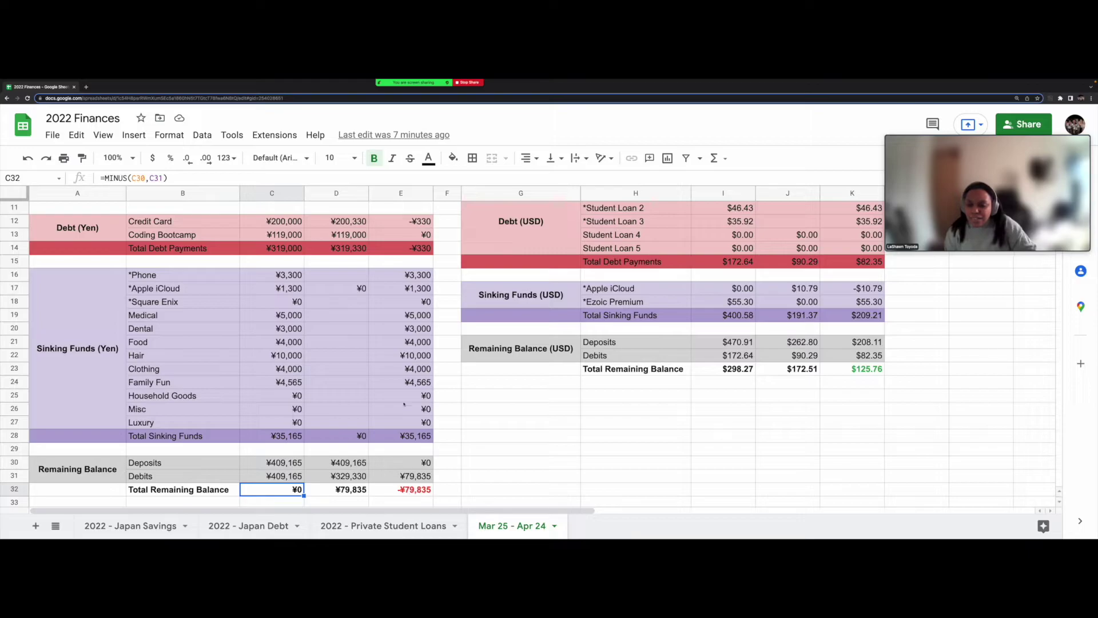
Step: Compare the actual yen savings, debt and sinking fund amounts with the Remaining Balance rows
{"action": "scroll", "coordinate": [362, 363], "scroll_direction": "up", "scroll_amount": 1}
{"action": "scroll", "coordinate": [364, 360], "scroll_direction": "up", "scroll_amount": 2}
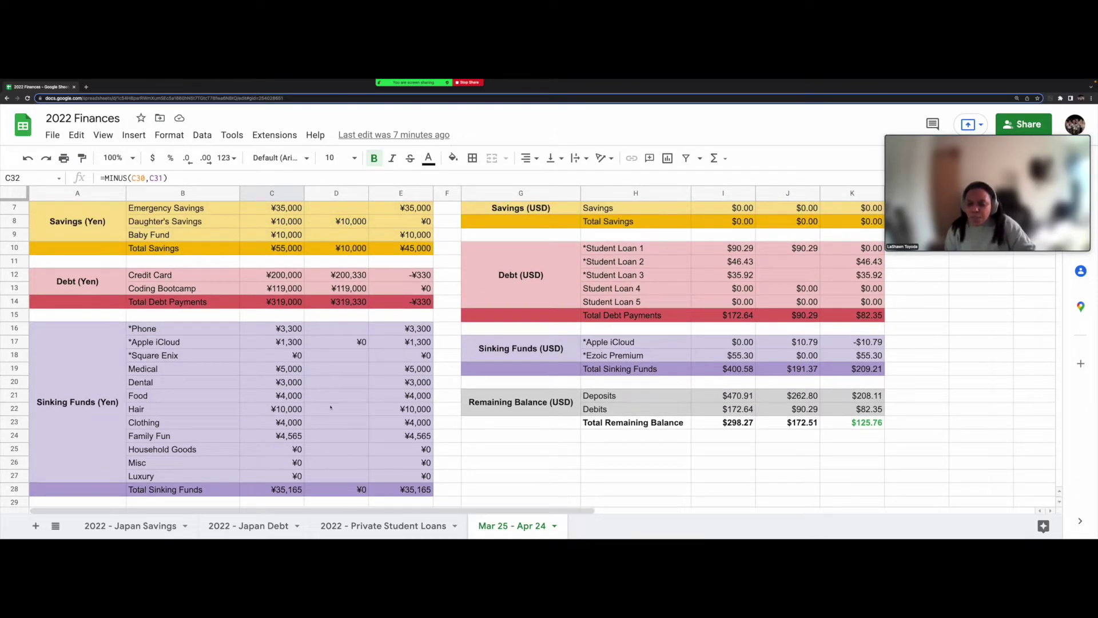
{"action": "scroll", "coordinate": [349, 441], "scroll_direction": "up", "scroll_amount": 2}
{"action": "scroll", "coordinate": [356, 314], "scroll_direction": "up", "scroll_amount": 2}
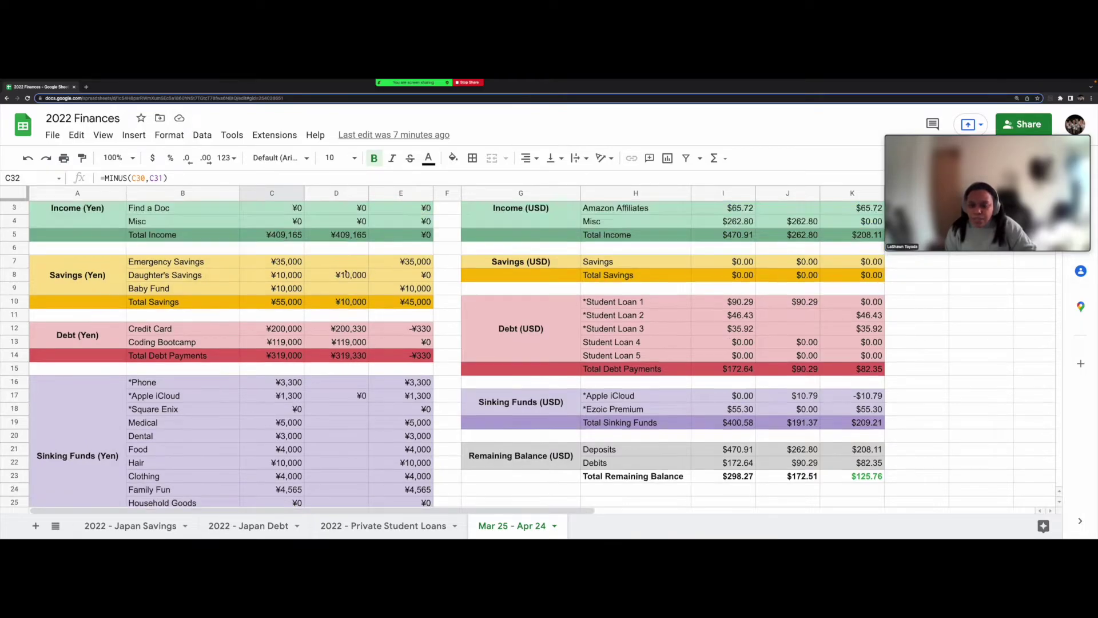
{"action": "scroll", "coordinate": [372, 332], "scroll_direction": "down", "scroll_amount": 10}
{"action": "scroll", "coordinate": [426, 362], "scroll_direction": "up", "scroll_amount": 3}
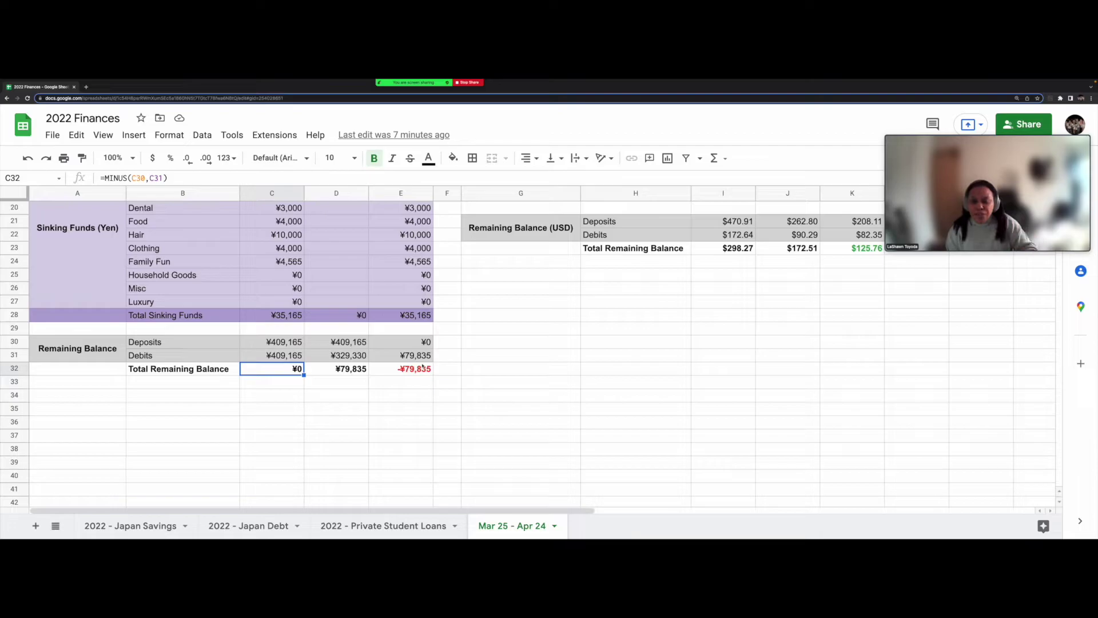
Step: Review the budgeted Income (USD) section: Ezoic, Amazon Affiliates, Misc and the Total Income formula in I5
{"action": "scroll", "coordinate": [417, 375], "scroll_direction": "up", "scroll_amount": 5}
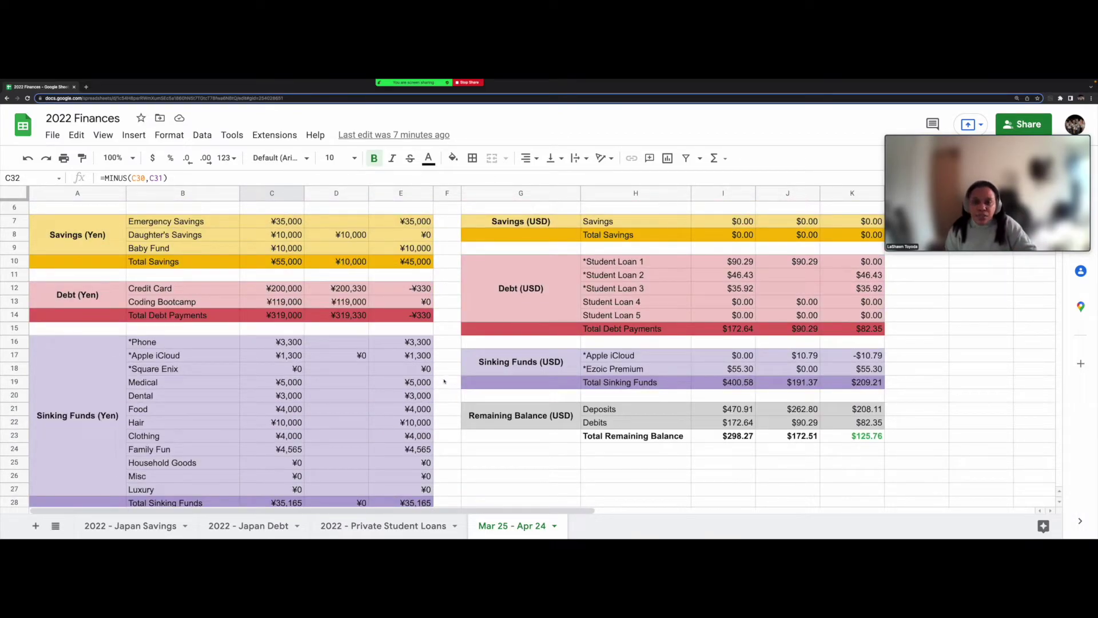
{"action": "scroll", "coordinate": [465, 367], "scroll_direction": "up", "scroll_amount": 1}
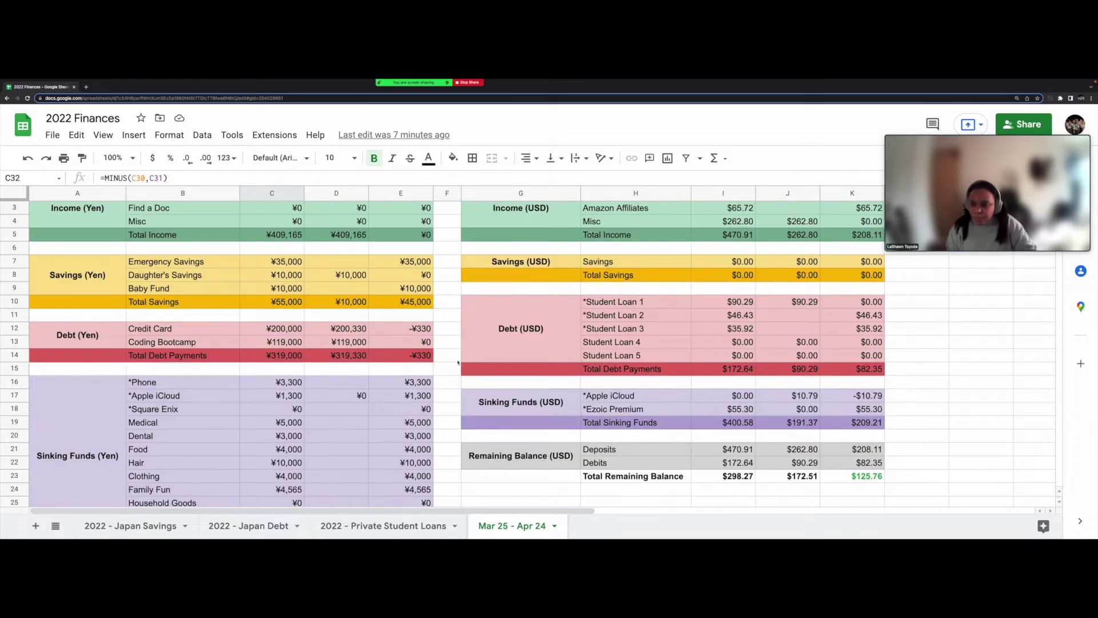
{"action": "scroll", "coordinate": [447, 357], "scroll_direction": "up", "scroll_amount": 1}
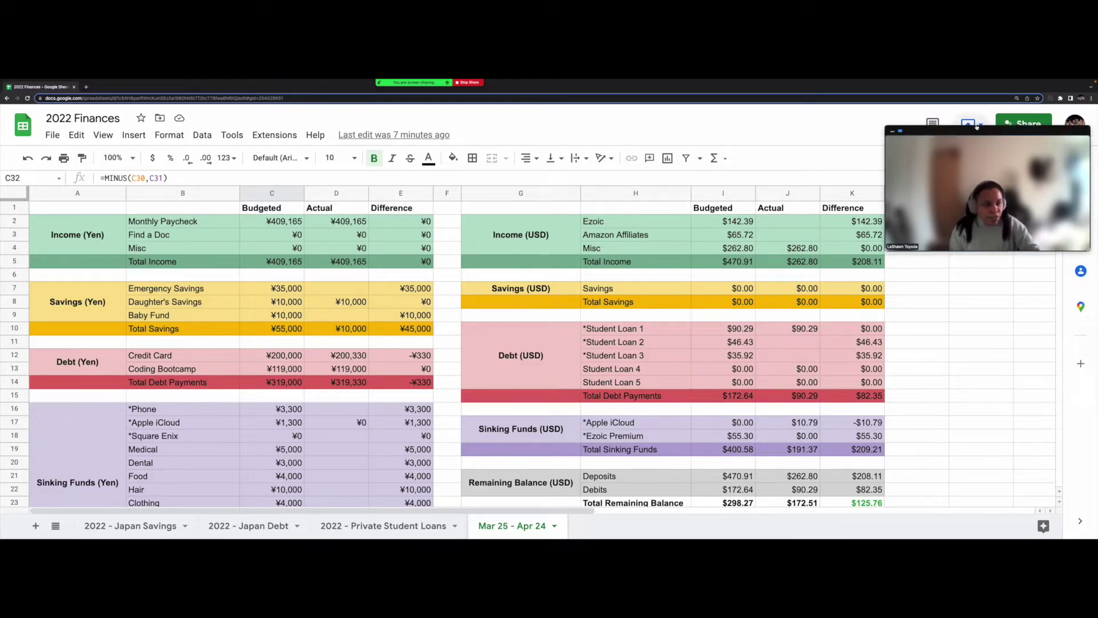
{"action": "left_click", "coordinate": [529, 235]}
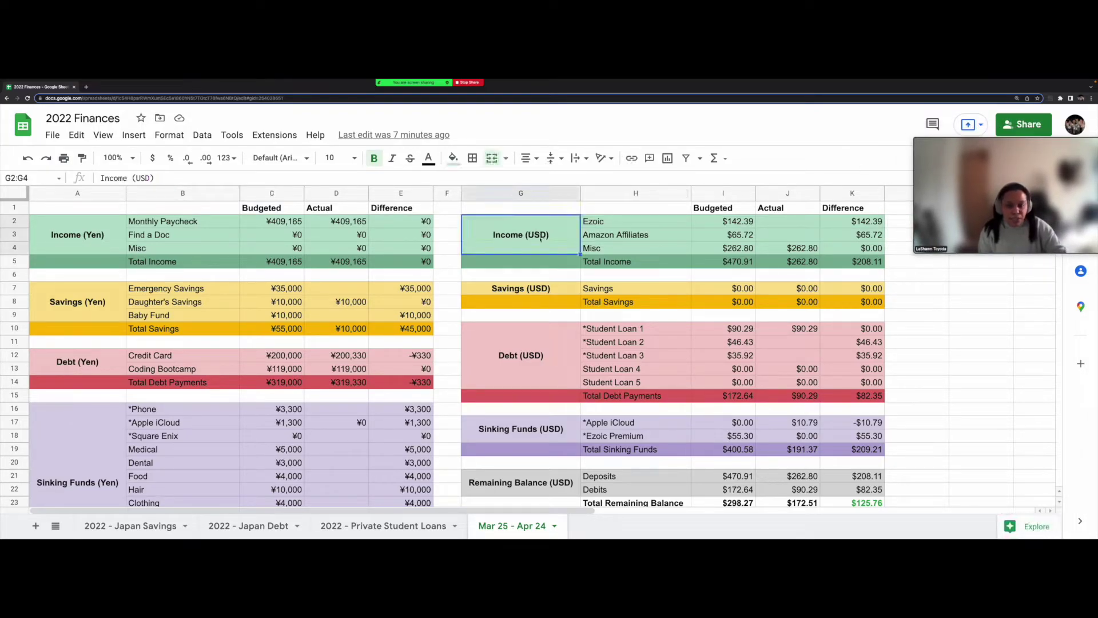
{"action": "left_click", "coordinate": [632, 221]}
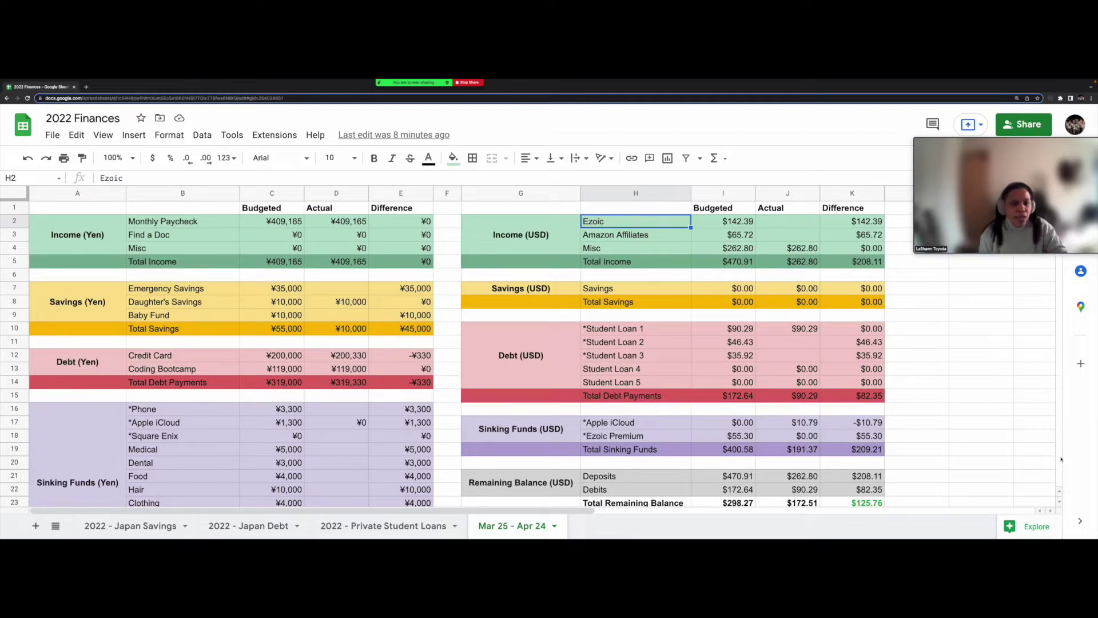
{"action": "left_click", "coordinate": [737, 226]}
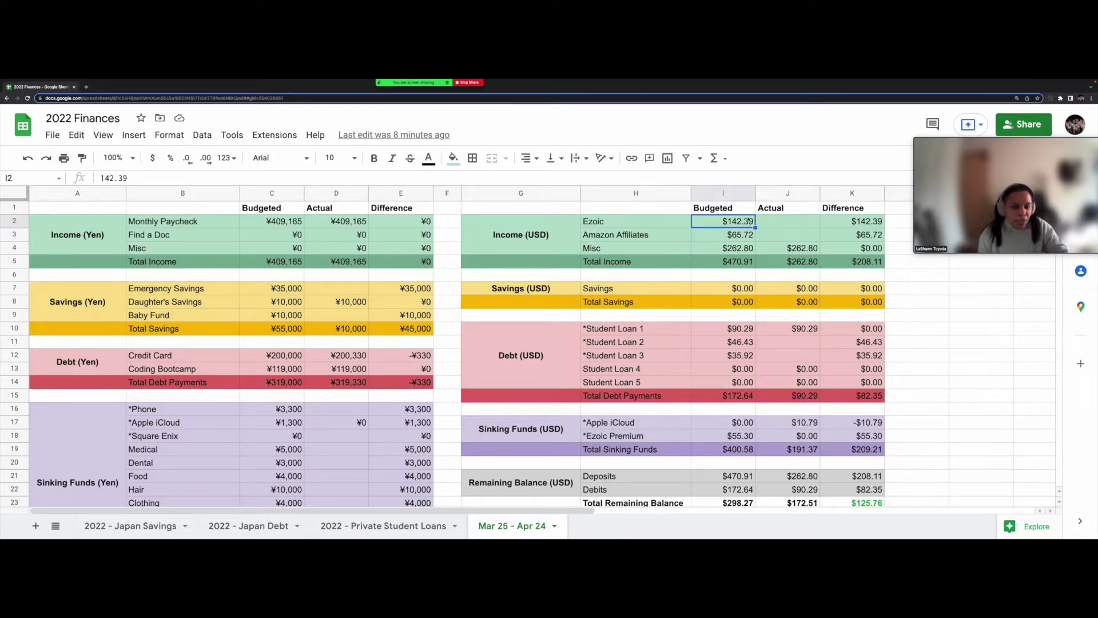
{"action": "left_click", "coordinate": [738, 238]}
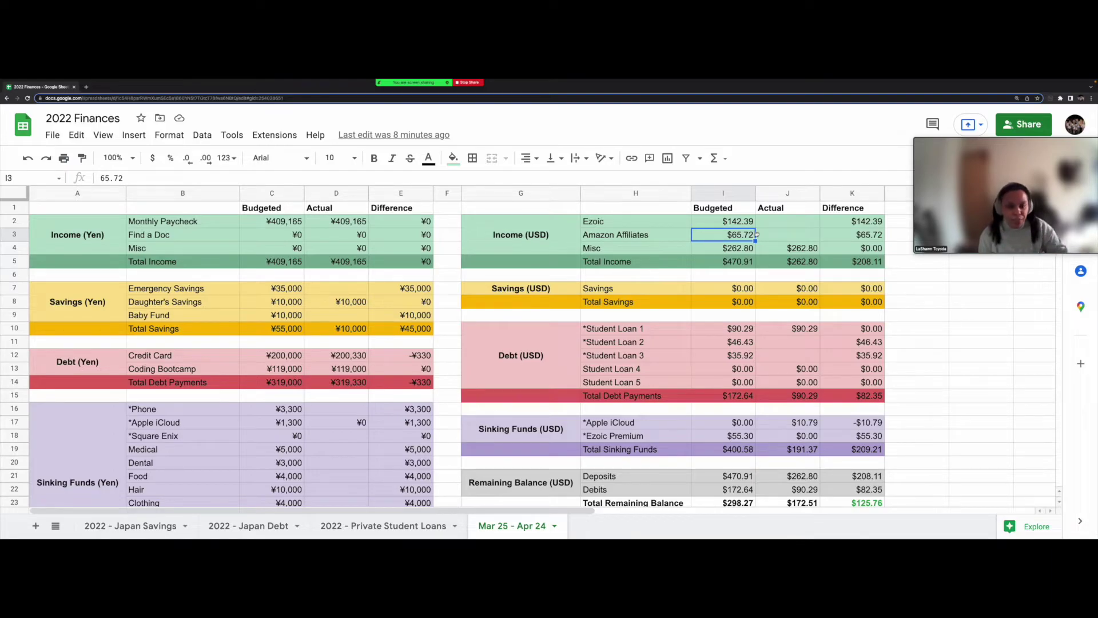
{"action": "left_click", "coordinate": [742, 250]}
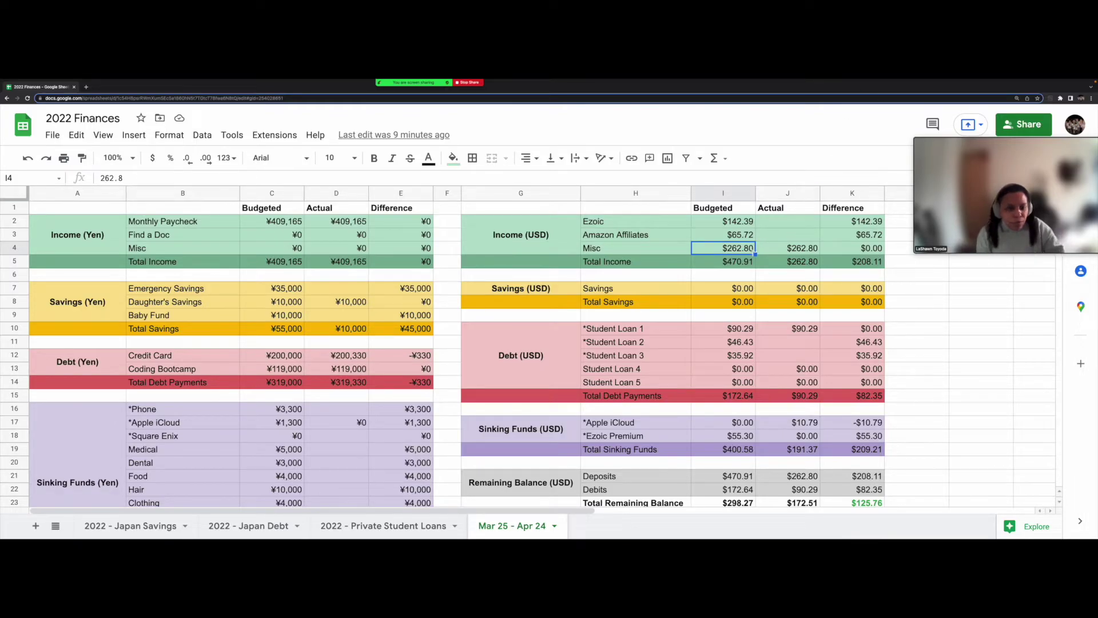
{"action": "left_click", "coordinate": [740, 265]}
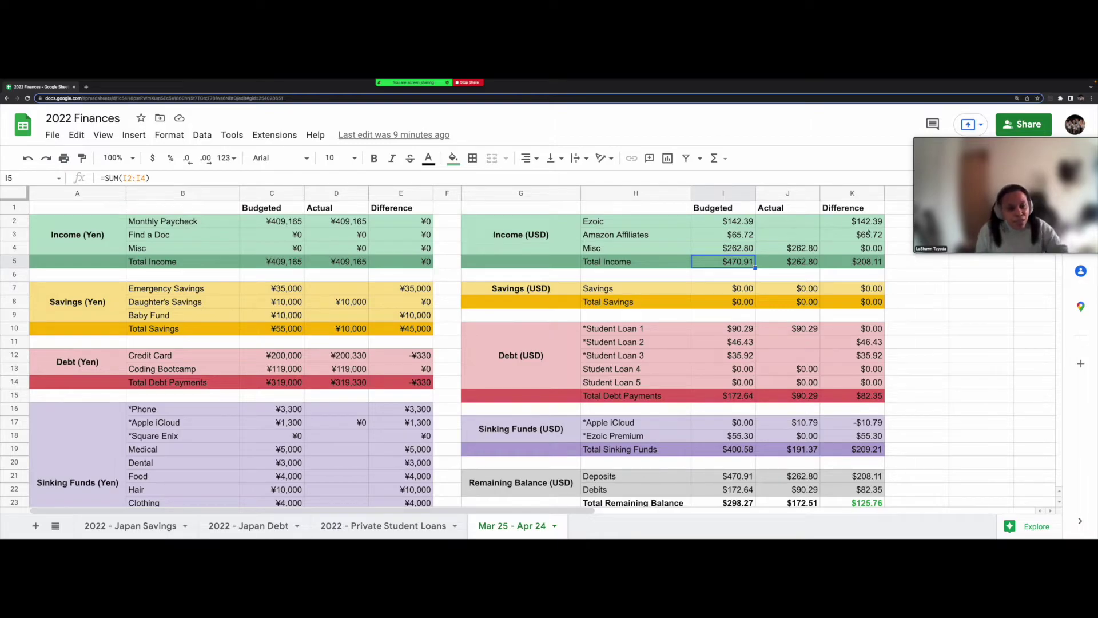
Step: Check the budgeted Savings (USD) amount and the Total Savings difference in K8
{"action": "left_click", "coordinate": [740, 291]}
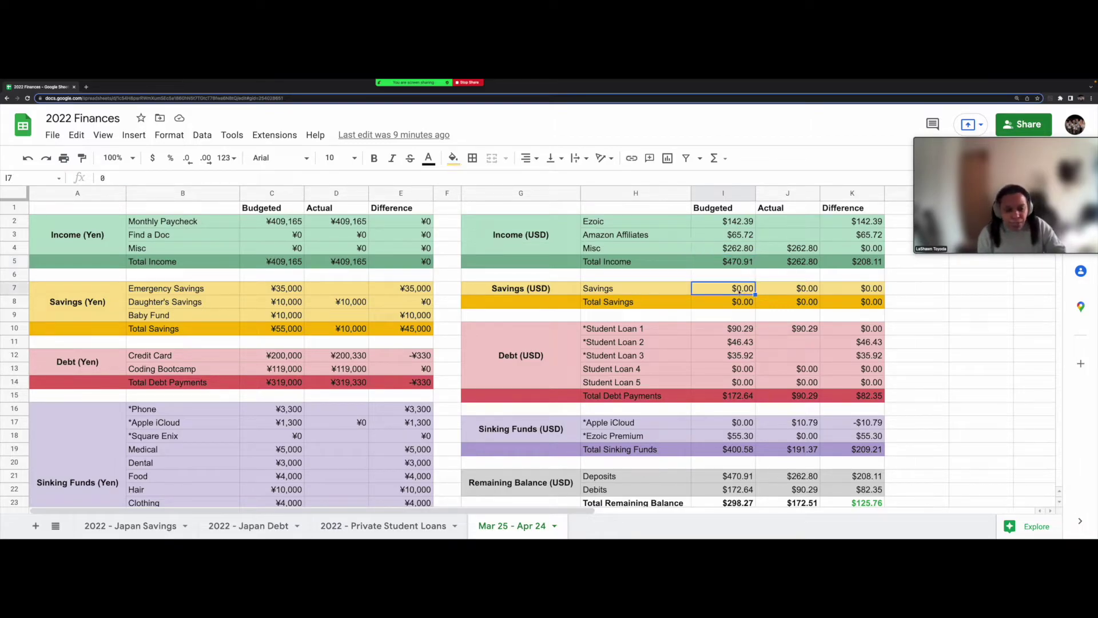
{"action": "left_click", "coordinate": [866, 307]}
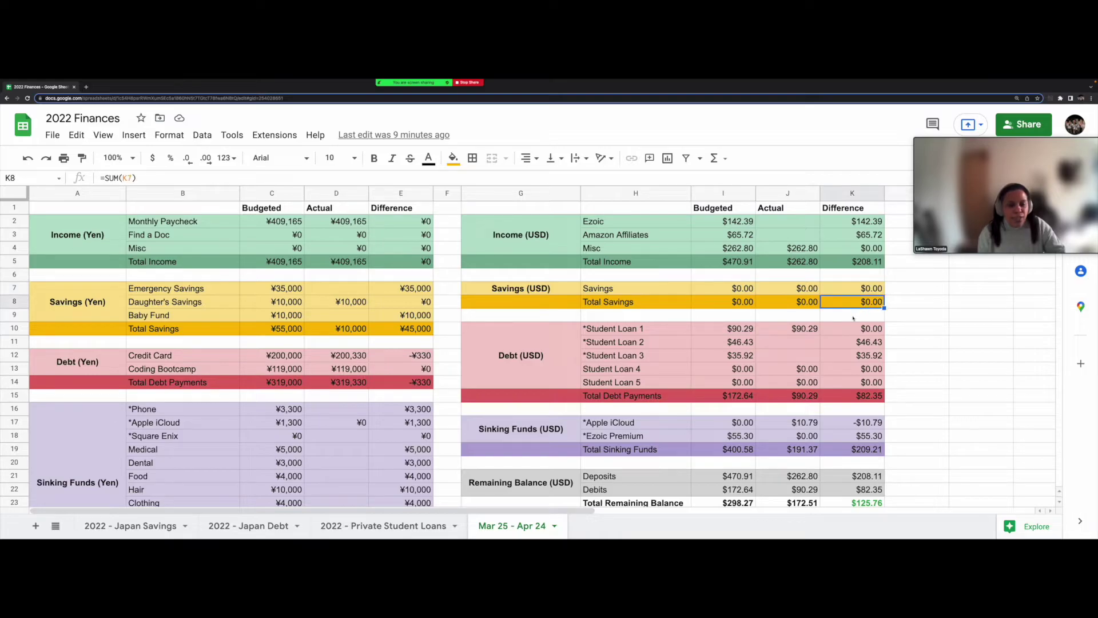
{"action": "left_click", "coordinate": [927, 361]}
Step: Look over the Student Loan 1 to Student Loan 5 entries in the Debt (USD) section
{"action": "scroll", "coordinate": [928, 360], "scroll_direction": "down", "scroll_amount": 1}
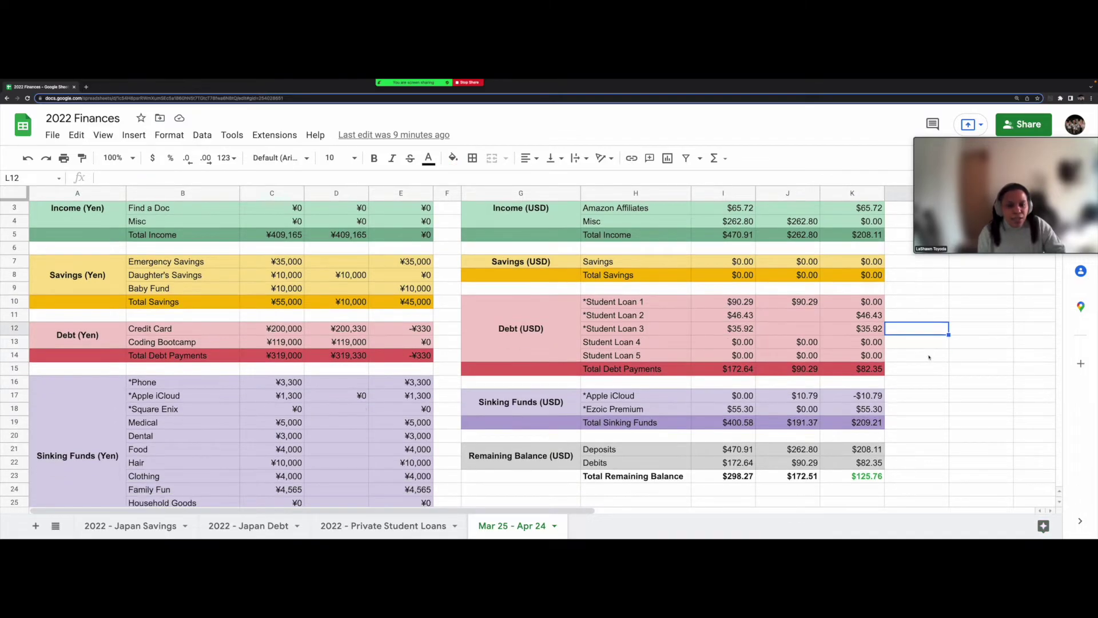
{"action": "left_click", "coordinate": [649, 305]}
{"action": "left_click", "coordinate": [659, 359]}
{"action": "left_click", "coordinate": [658, 302]}
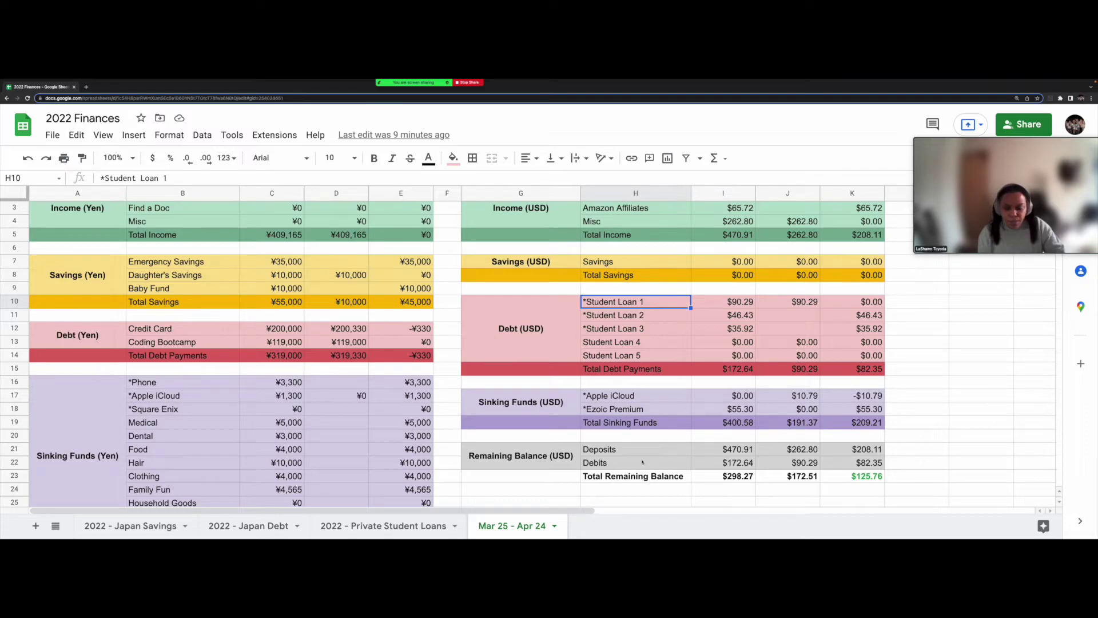
Step: Review the amounts owed for accounts A, C1 and C2 on the 2022 - Private Student Loans sheet
{"action": "left_click", "coordinate": [364, 527]}
{"action": "left_click", "coordinate": [211, 221]}
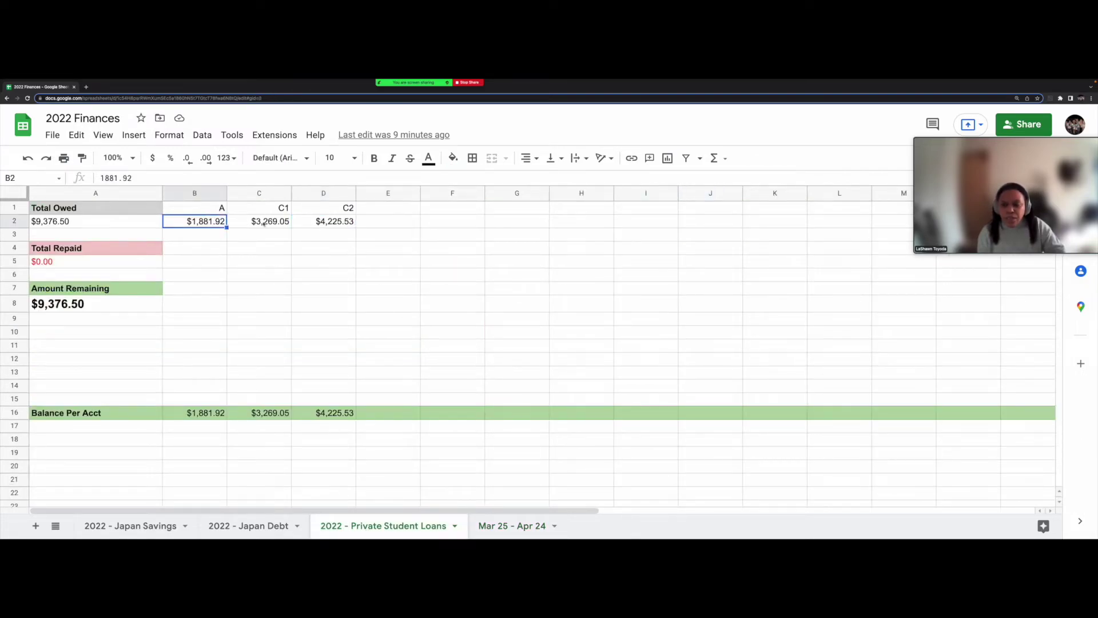
{"action": "left_click", "coordinate": [273, 221]}
{"action": "left_click", "coordinate": [324, 222]}
{"action": "left_click", "coordinate": [208, 223]}
{"action": "left_click", "coordinate": [268, 222]}
{"action": "left_click", "coordinate": [328, 224]}
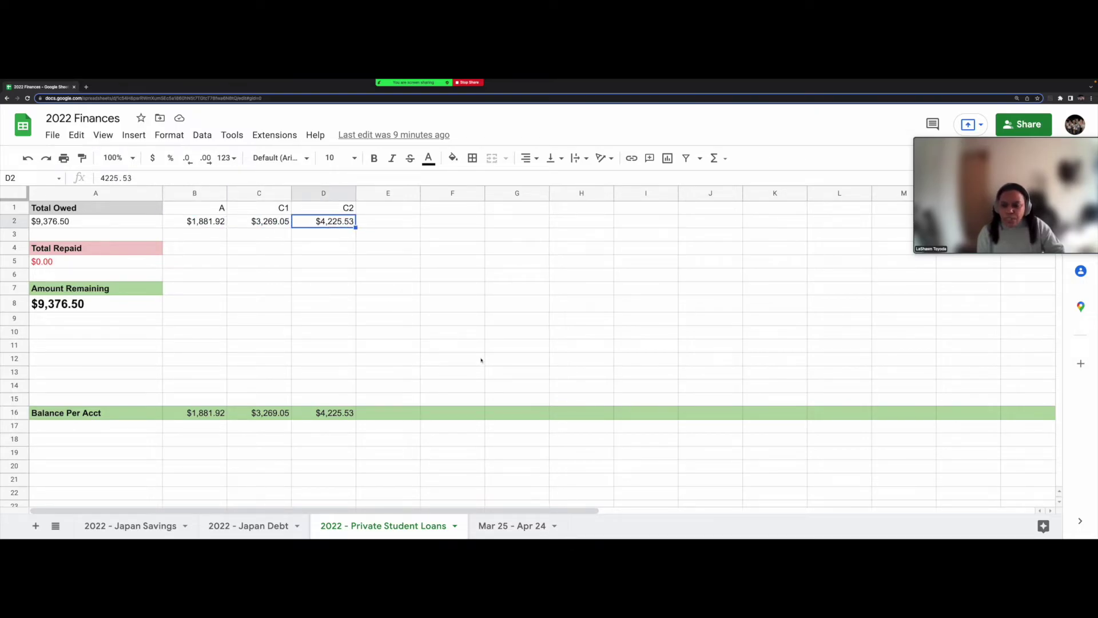
Step: Return to the Mar 25 - Apr 24 sheet and go through the budgeted payments for Student Loans 1 to 3
{"action": "left_click", "coordinate": [512, 526]}
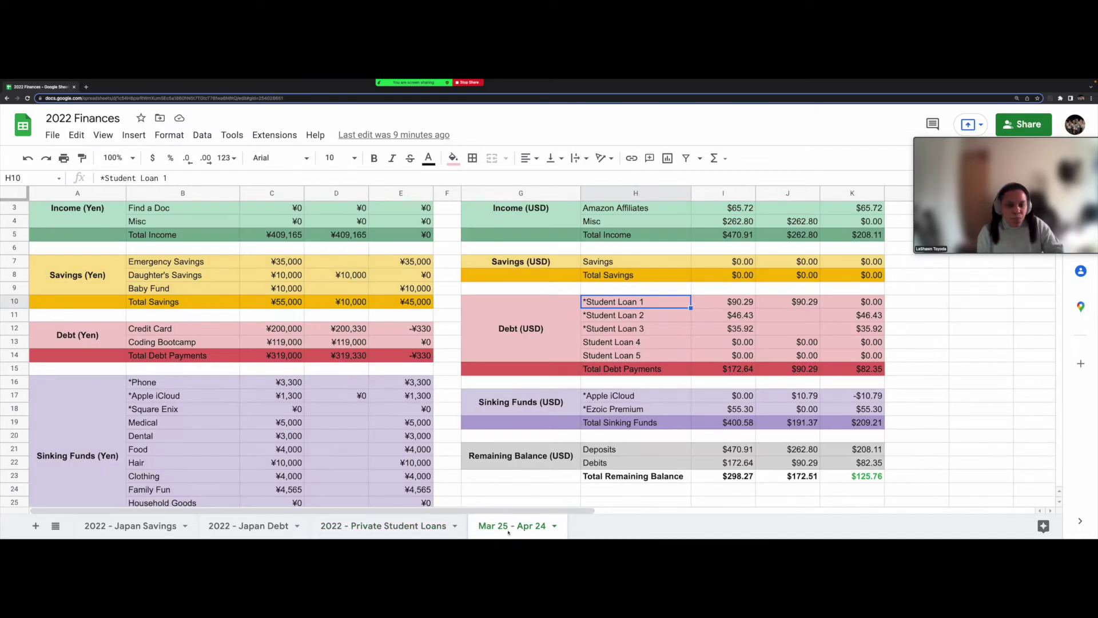
{"action": "left_click", "coordinate": [747, 303]}
{"action": "left_click", "coordinate": [748, 316]}
{"action": "left_click", "coordinate": [748, 329]}
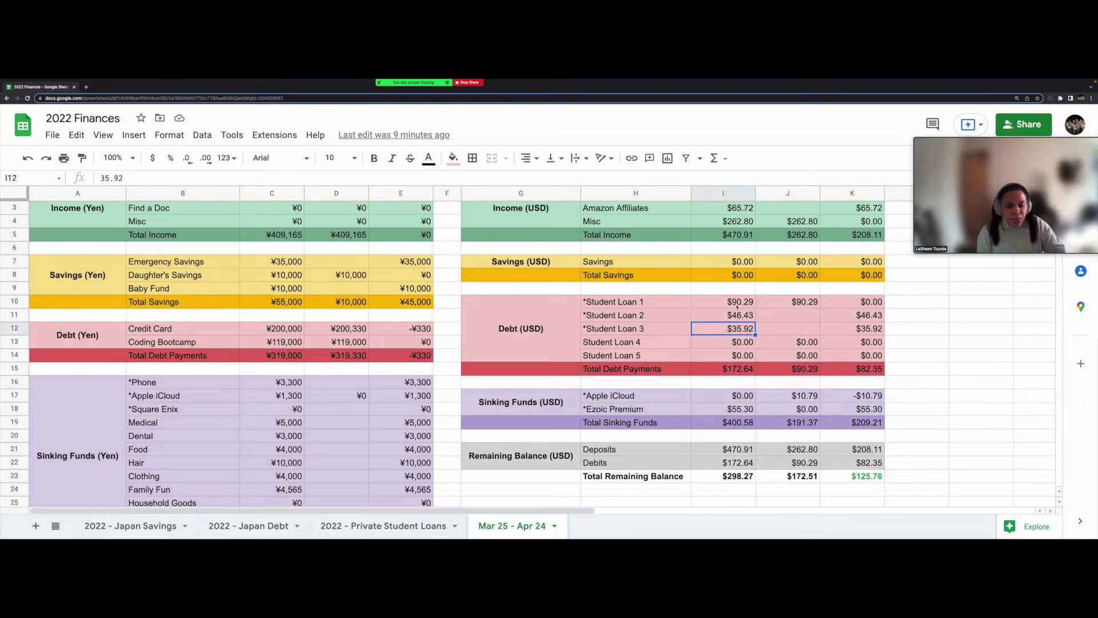
{"action": "left_click", "coordinate": [737, 305]}
{"action": "left_click", "coordinate": [742, 319]}
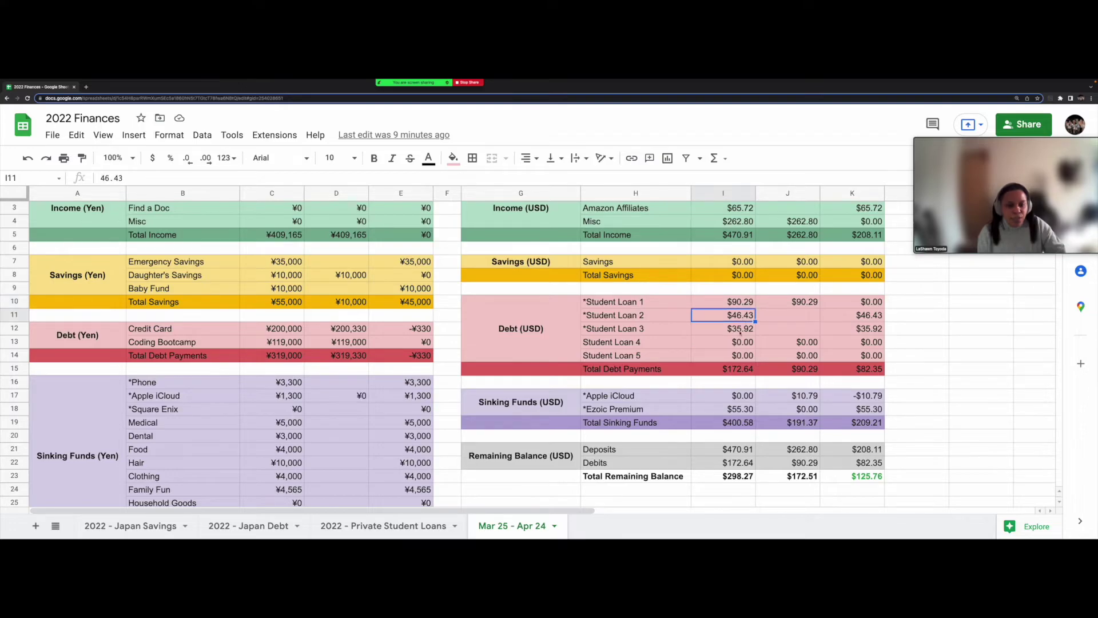
{"action": "left_click", "coordinate": [740, 330]}
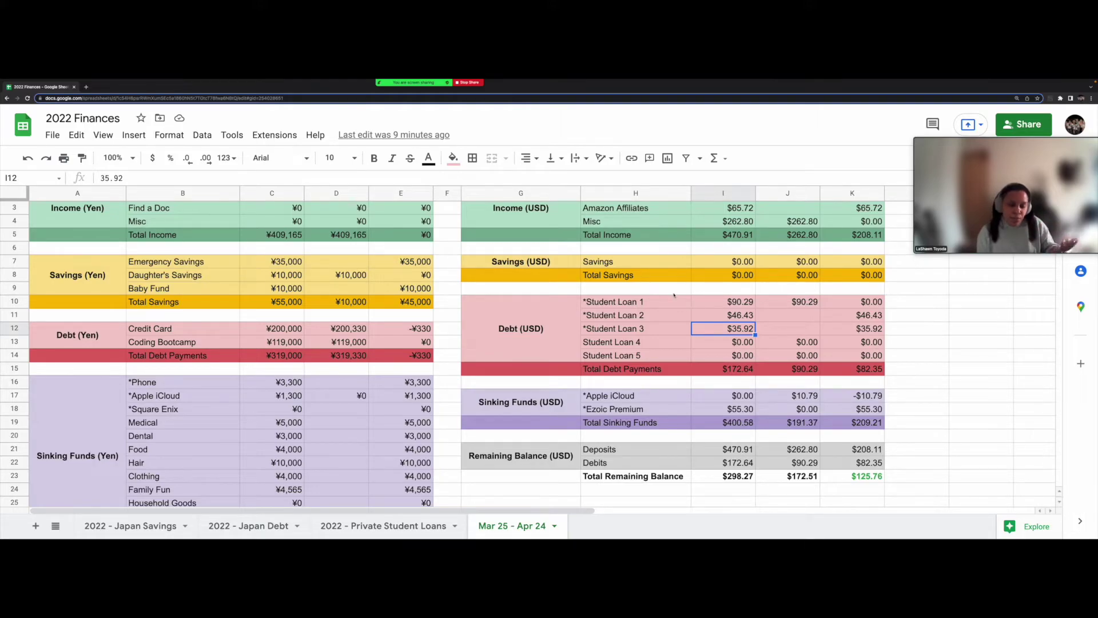
Step: Check the Actual column for Student Loans 1 to 3, cells J10 to J12
{"action": "left_click", "coordinate": [584, 301]}
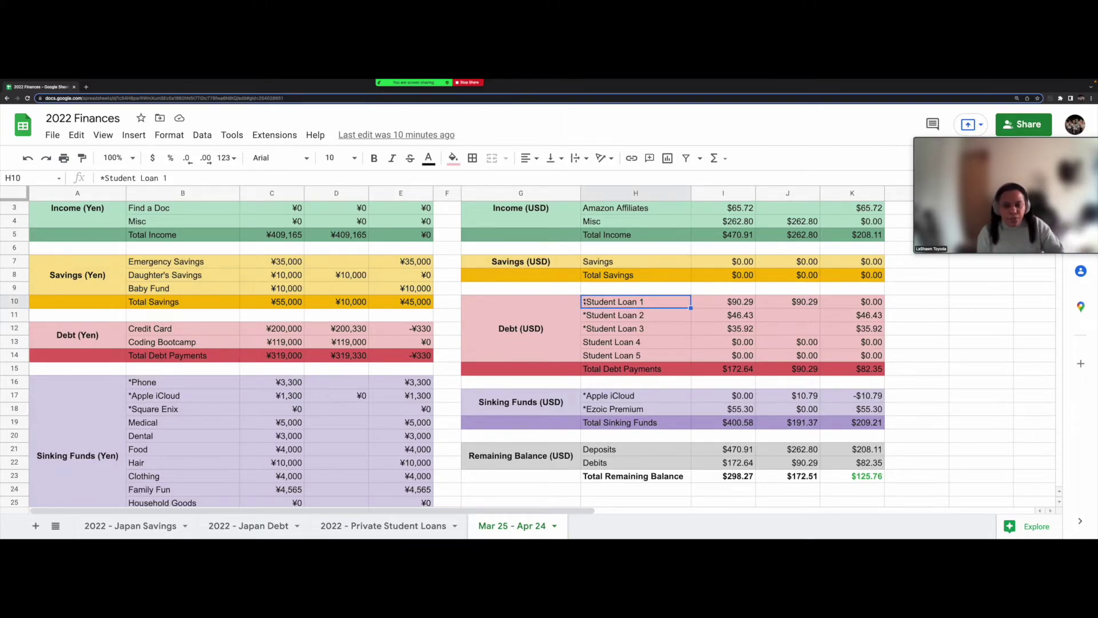
{"action": "left_click", "coordinate": [803, 305]}
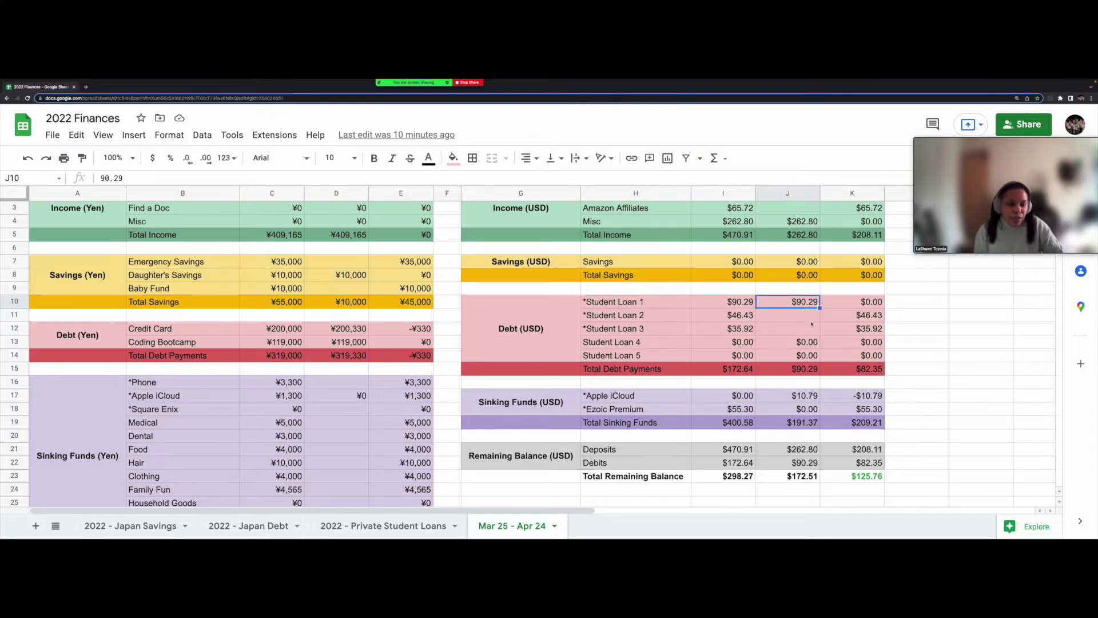
{"action": "left_click", "coordinate": [806, 316]}
{"action": "left_click", "coordinate": [808, 331]}
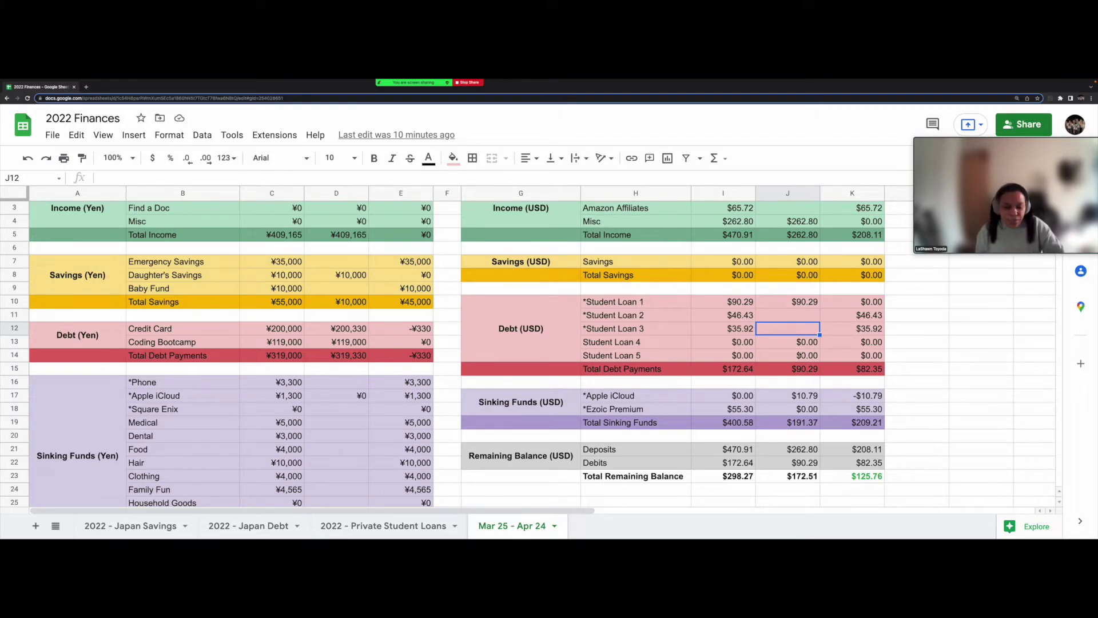
Step: Compare the Apple iCloud amounts in the yen and USD sinking funds, and review the budgeted Ezoic Premium amount
{"action": "scroll", "coordinate": [804, 362], "scroll_direction": "down", "scroll_amount": 3}
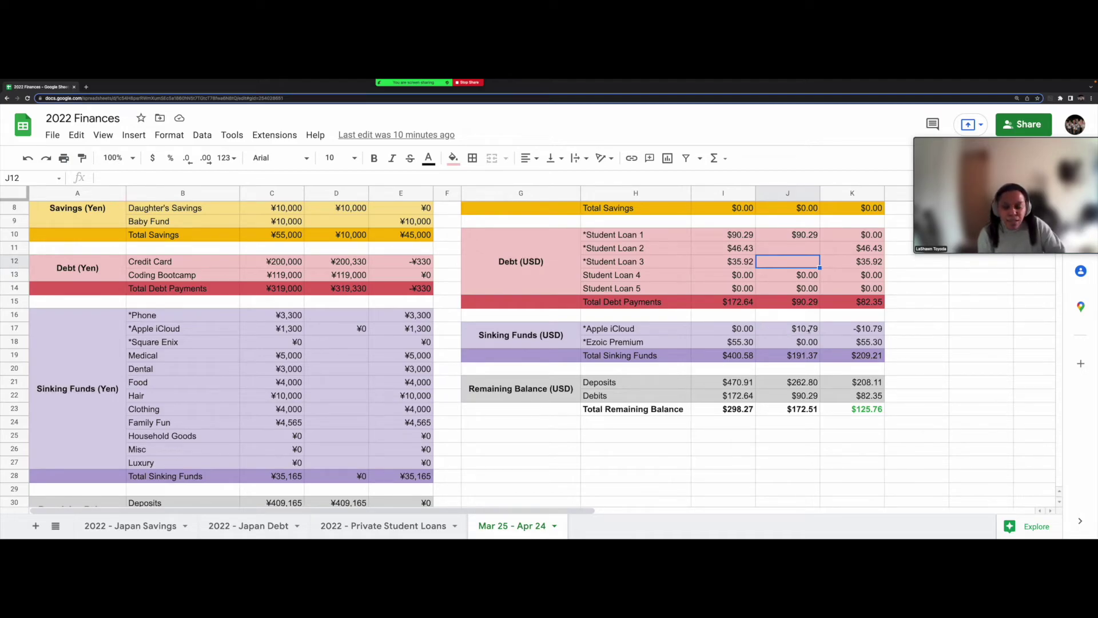
{"action": "left_click", "coordinate": [288, 331]}
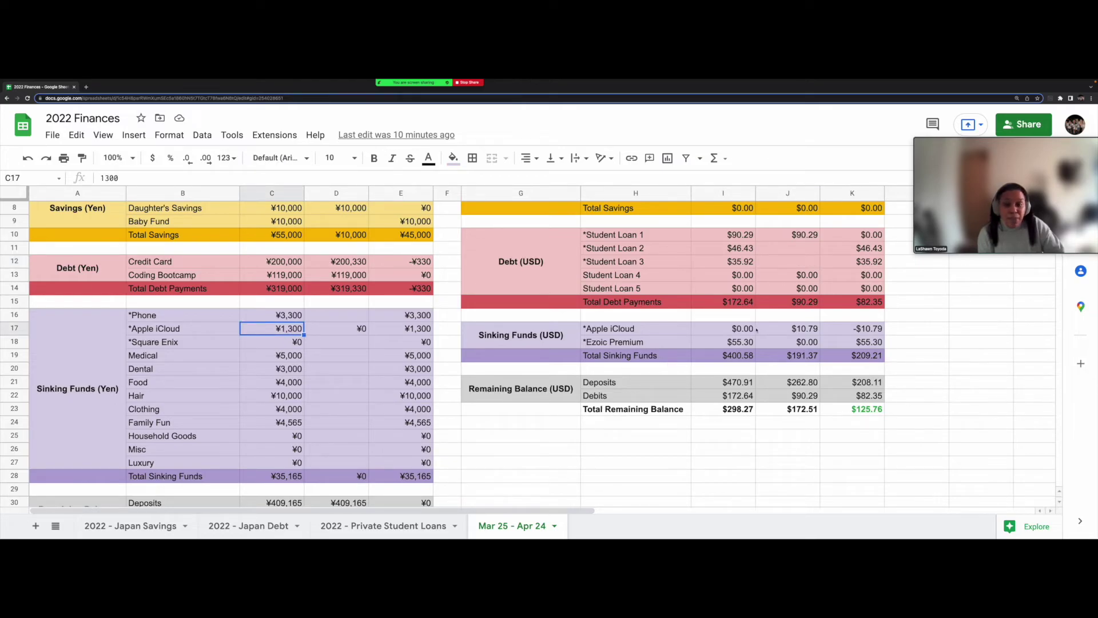
{"action": "left_click", "coordinate": [804, 330]}
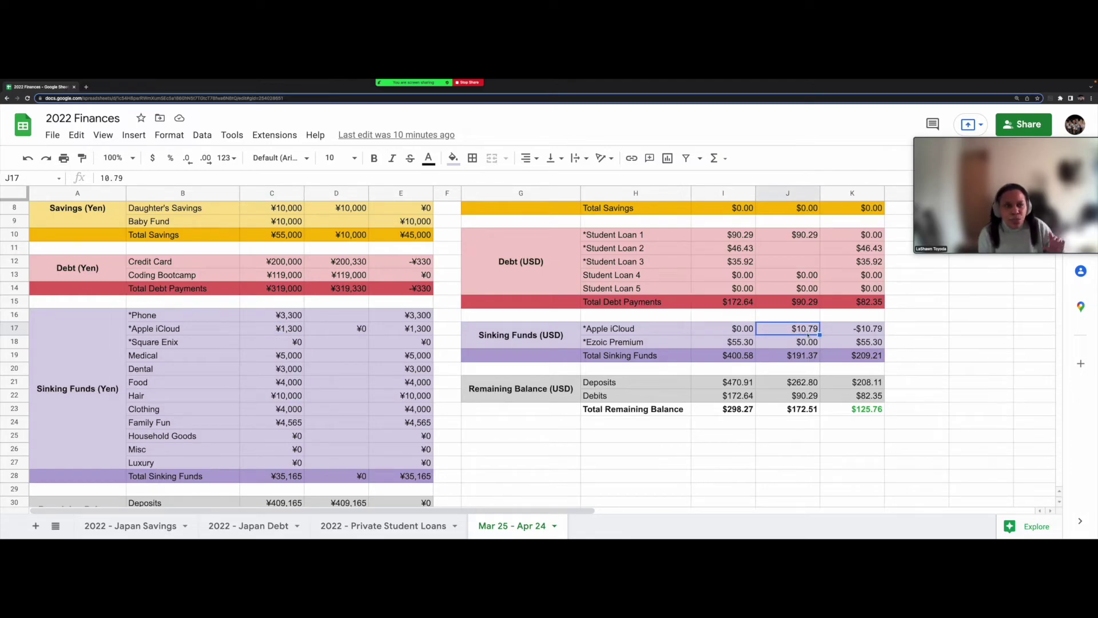
{"action": "left_click", "coordinate": [329, 333]}
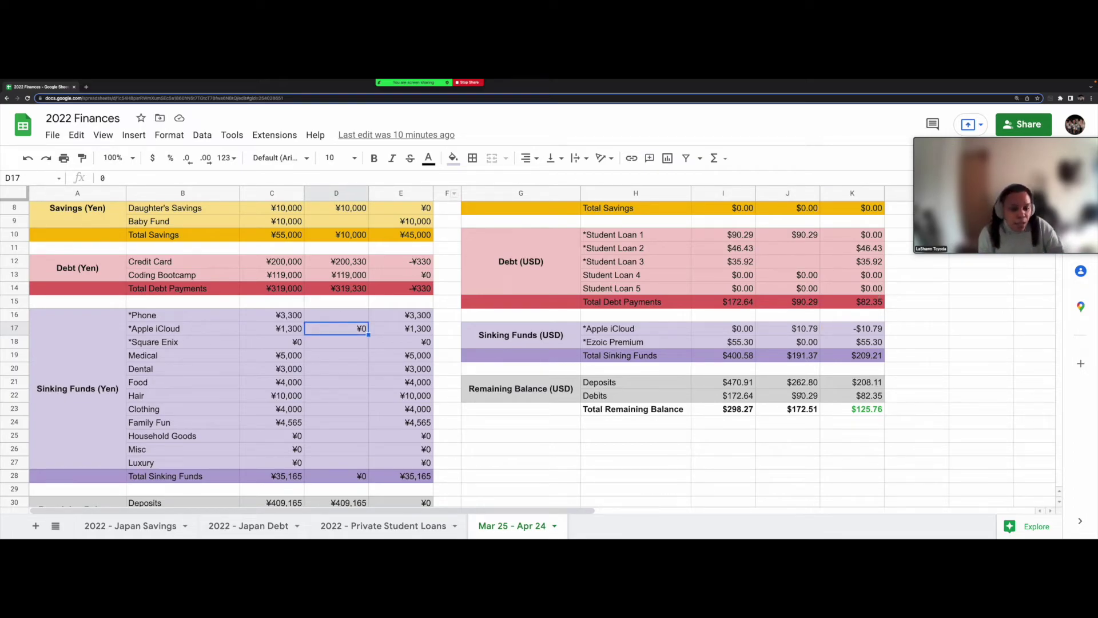
{"action": "left_click", "coordinate": [687, 343]}
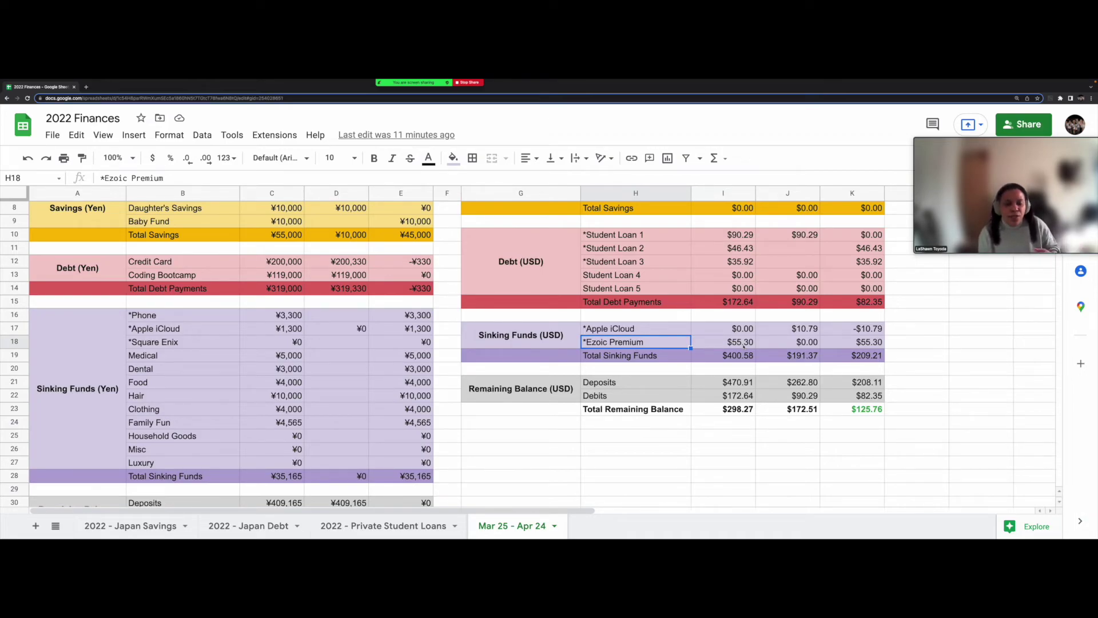
{"action": "left_click", "coordinate": [746, 342]}
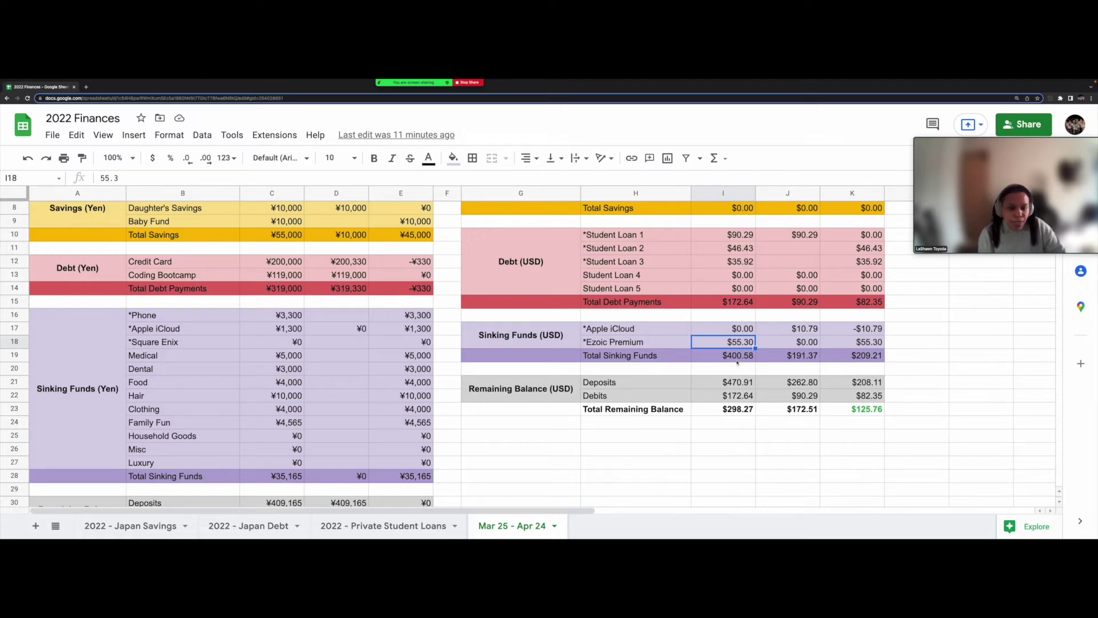
Step: Correct the USD Total Sinking Funds formulas to =SUM(I17:I18) for Budgeted and =SUM(J17:J18) for Actual
{"action": "left_click", "coordinate": [748, 359]}
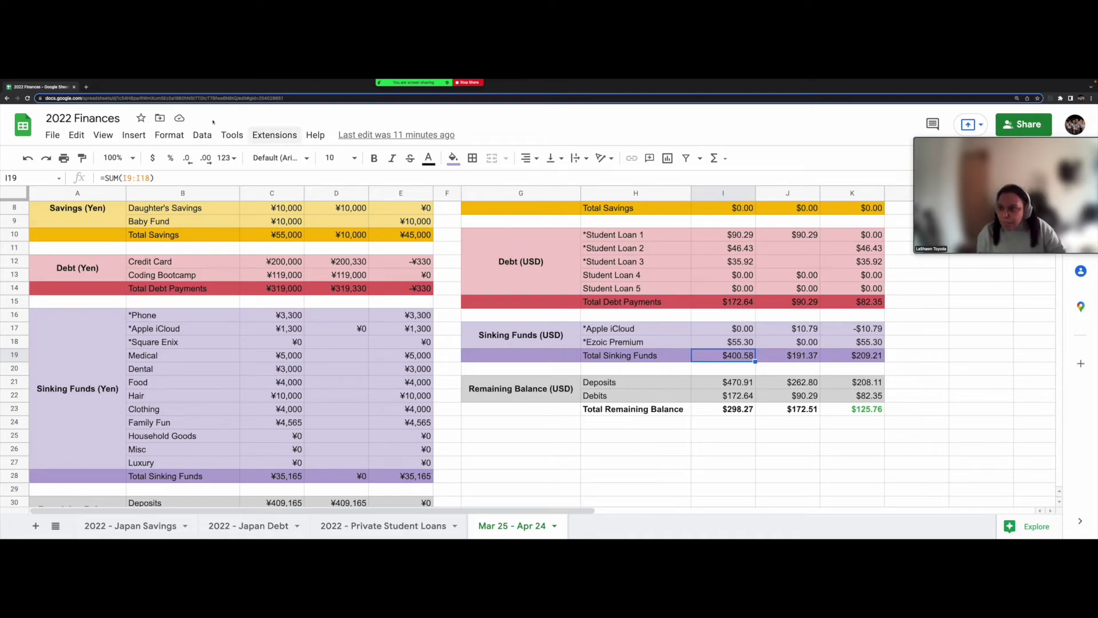
{"action": "key", "text": "ctrl+z"}
{"action": "left_click", "coordinate": [897, 356]}
{"action": "left_click", "coordinate": [850, 412]}
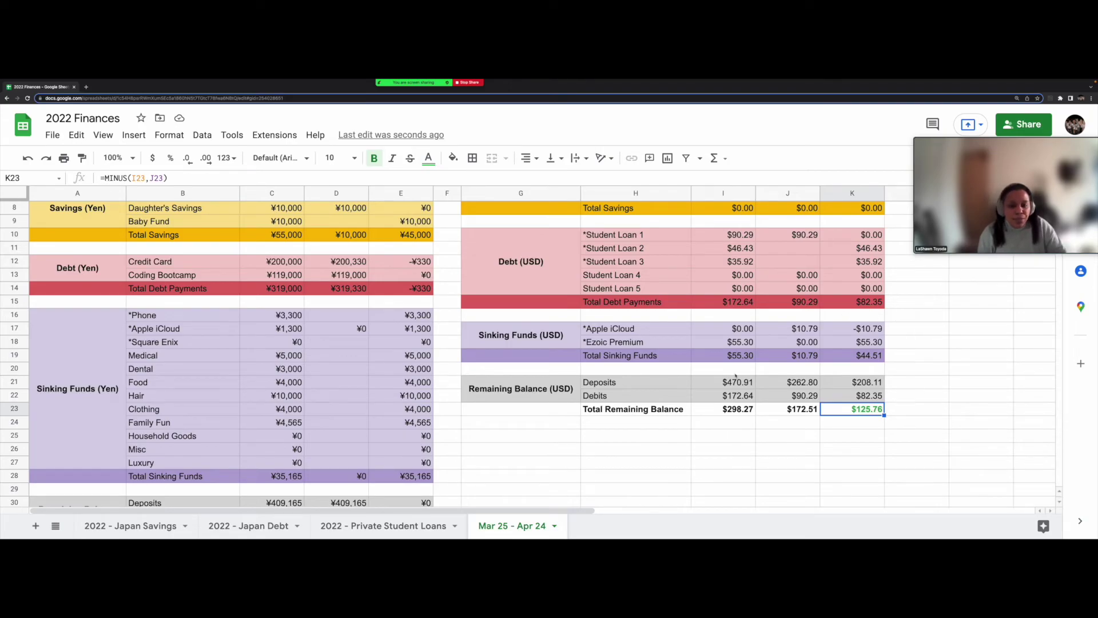
Step: Check the Budgeted, Actual and Difference formulas of the USD Total Sinking Funds row, cells I19 to K19
{"action": "left_click", "coordinate": [738, 356]}
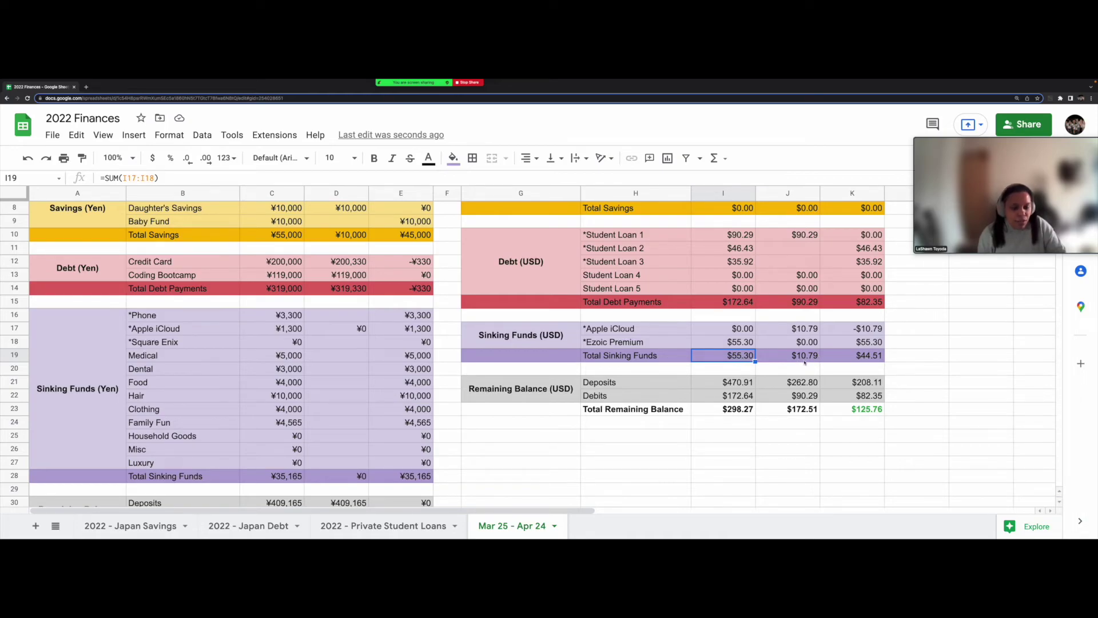
{"action": "left_click", "coordinate": [815, 356]}
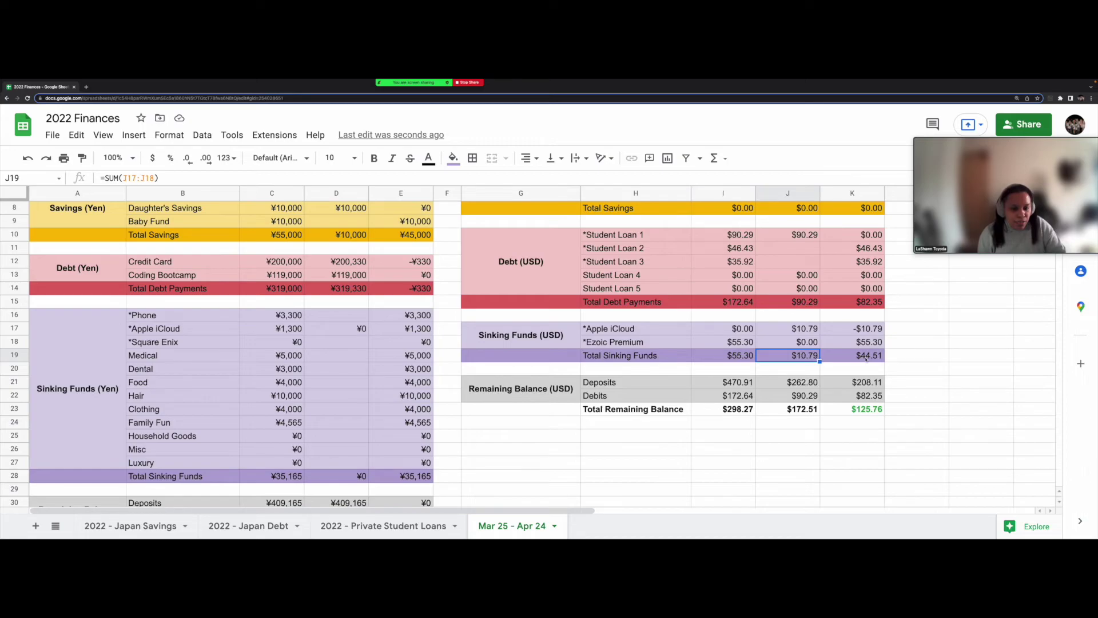
{"action": "left_click", "coordinate": [865, 359]}
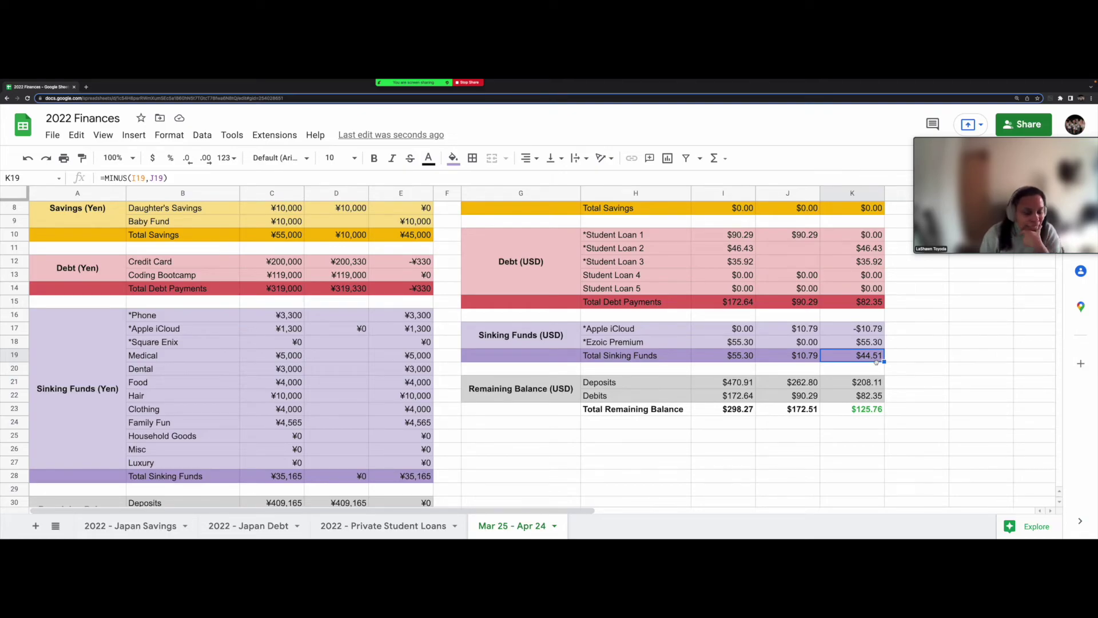
Step: Check the budgeted Misc income in the USD budget against the Difference formula for Total Sinking Funds
{"action": "scroll", "coordinate": [725, 260], "scroll_direction": "up", "scroll_amount": 3}
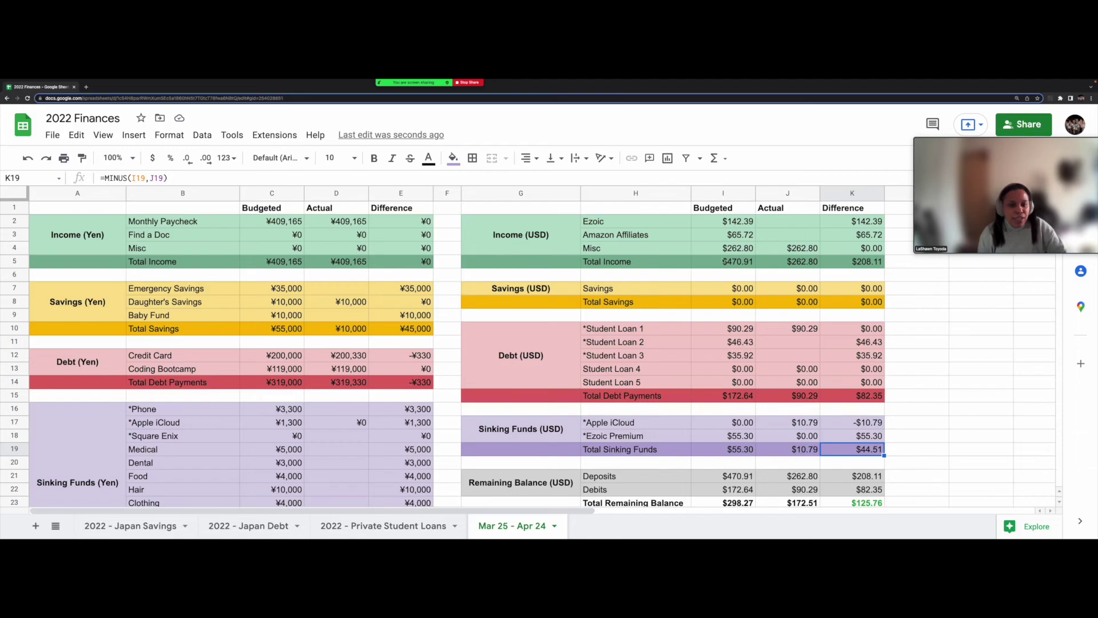
{"action": "left_click", "coordinate": [749, 247]}
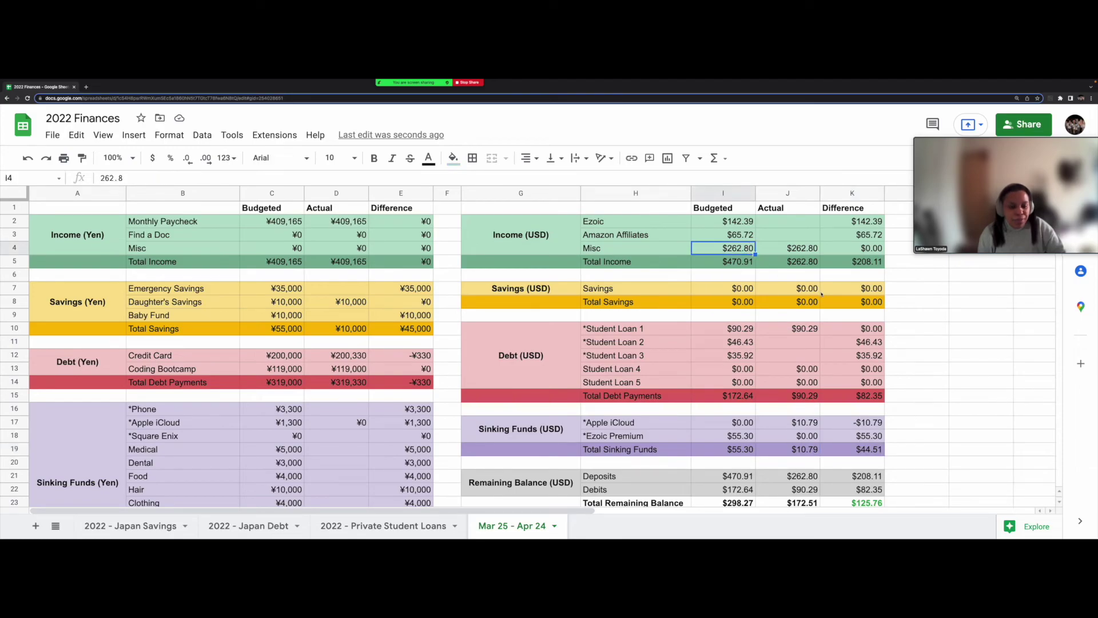
{"action": "left_click", "coordinate": [872, 452]}
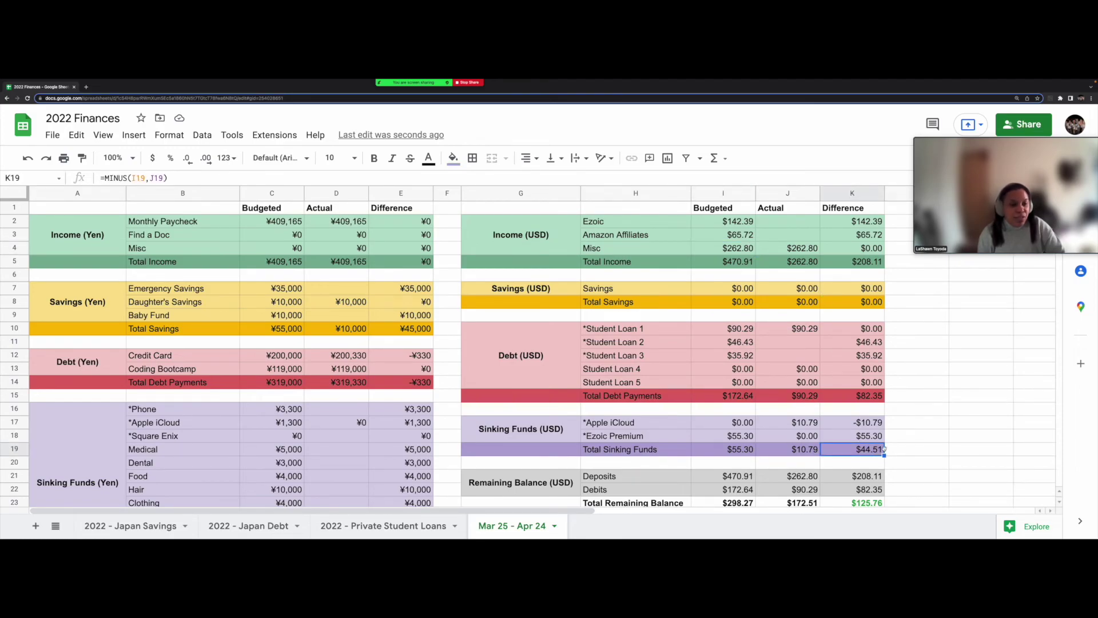
{"action": "scroll", "coordinate": [907, 462], "scroll_direction": "down", "scroll_amount": 2}
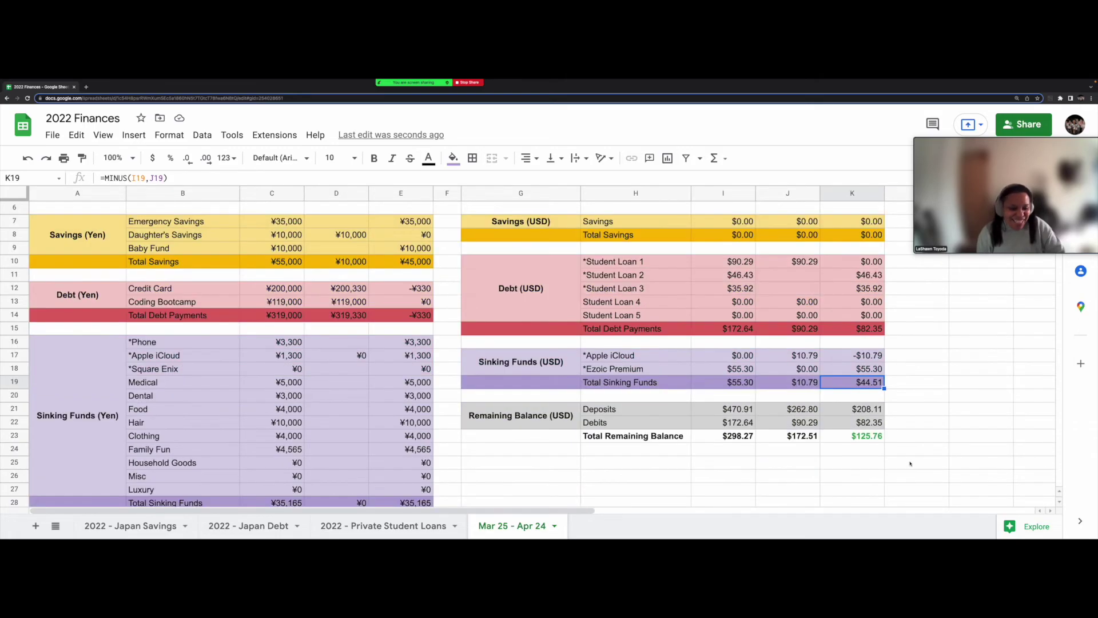
Step: Trace the USD Remaining Balance formulas and add Total Sinking Funds to the Budgeted and Actual Debits, cells I22 and J22
{"action": "left_click", "coordinate": [868, 436]}
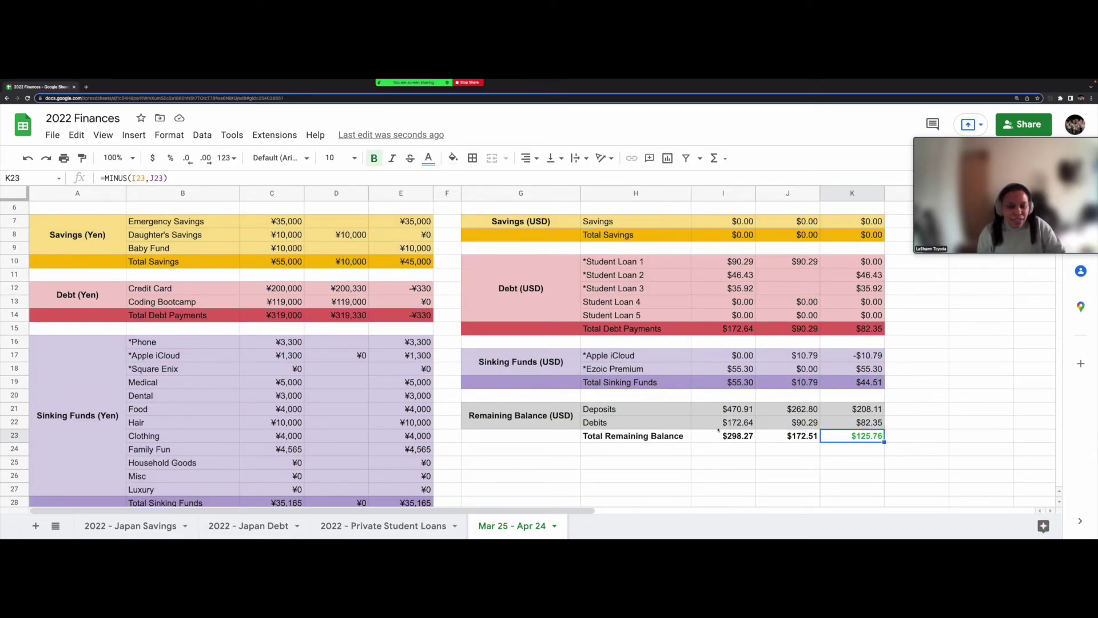
{"action": "left_click", "coordinate": [742, 410]}
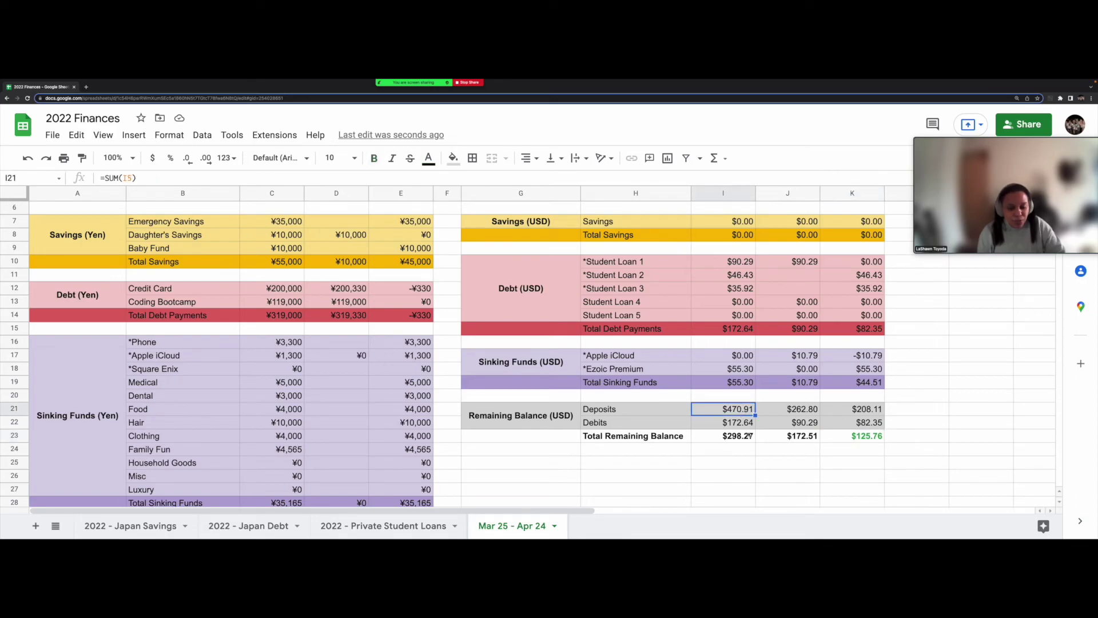
{"action": "scroll", "coordinate": [751, 436], "scroll_direction": "up", "scroll_amount": 2}
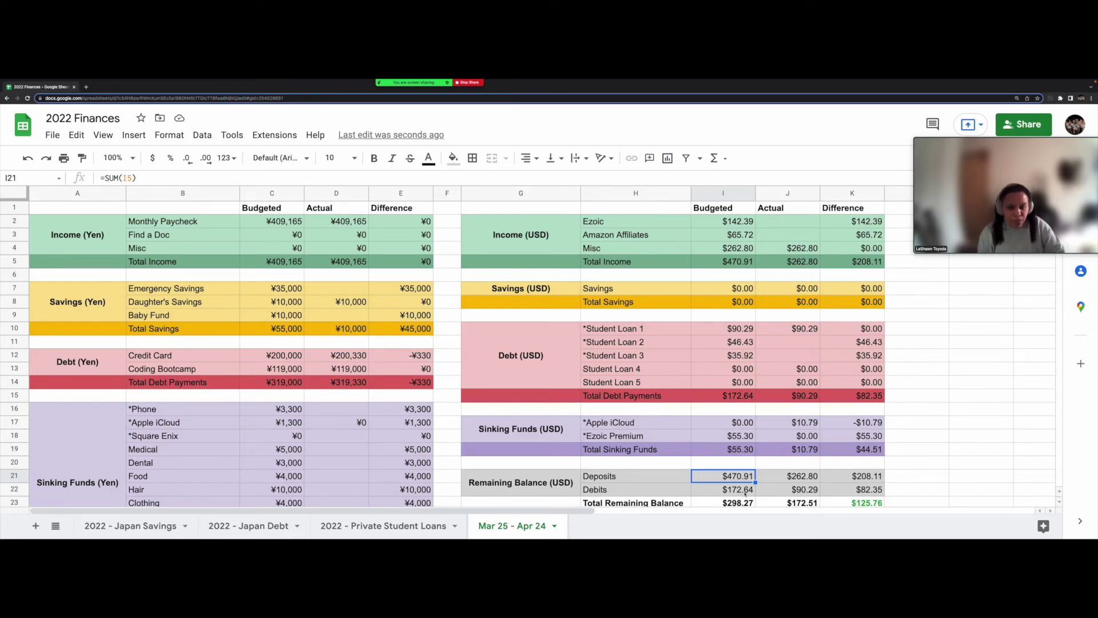
{"action": "left_click", "coordinate": [746, 491]}
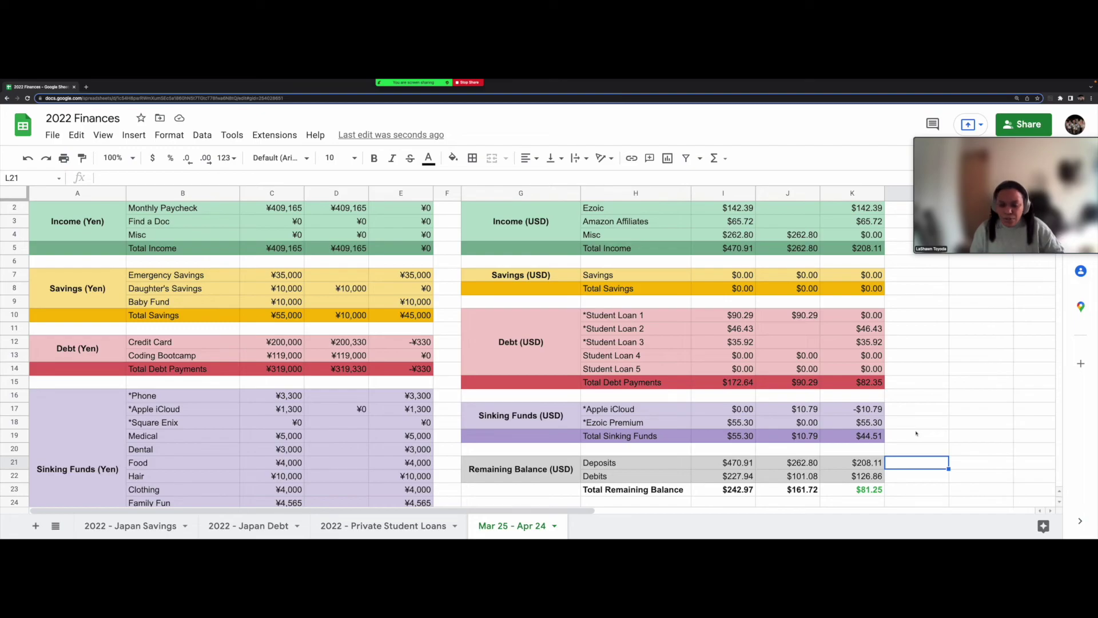
Step: Review the full yen and USD budgets from Income down to Total Remaining Balance
{"action": "scroll", "coordinate": [952, 400], "scroll_direction": "up", "scroll_amount": 1}
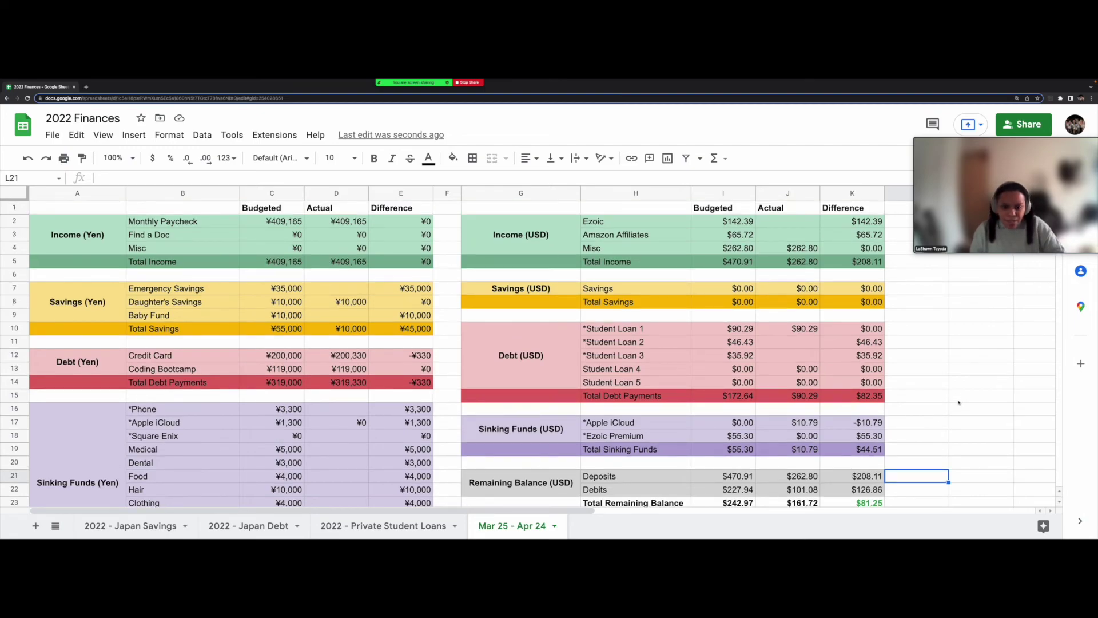
{"action": "scroll", "coordinate": [959, 403], "scroll_direction": "down", "scroll_amount": 8}
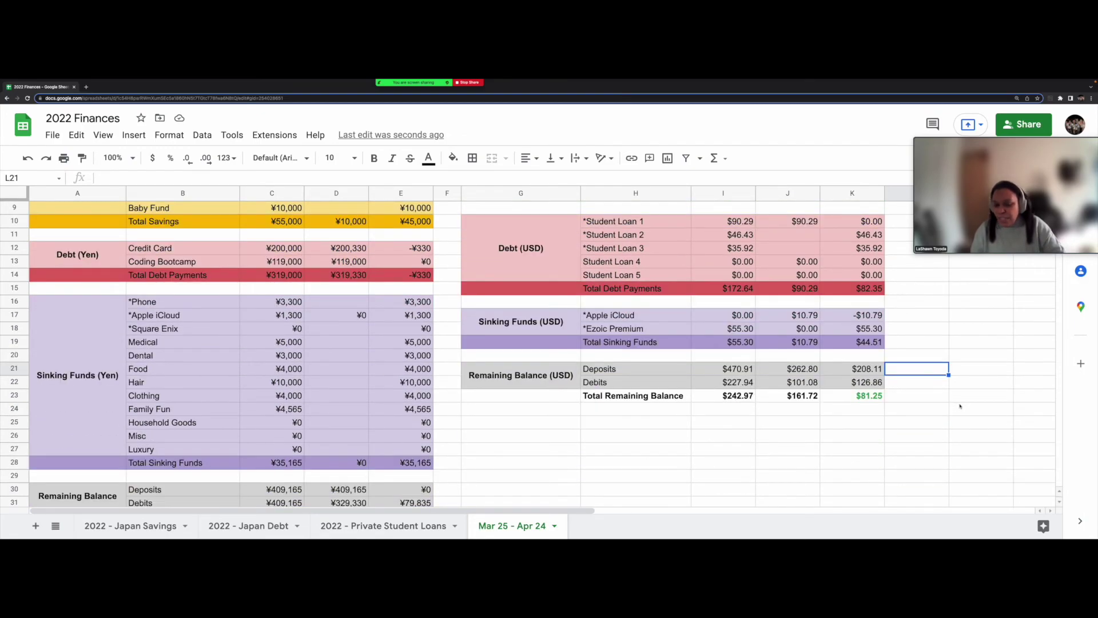
{"action": "scroll", "coordinate": [960, 404], "scroll_direction": "up", "scroll_amount": 1}
{"action": "key", "text": "ctrl+minus"}
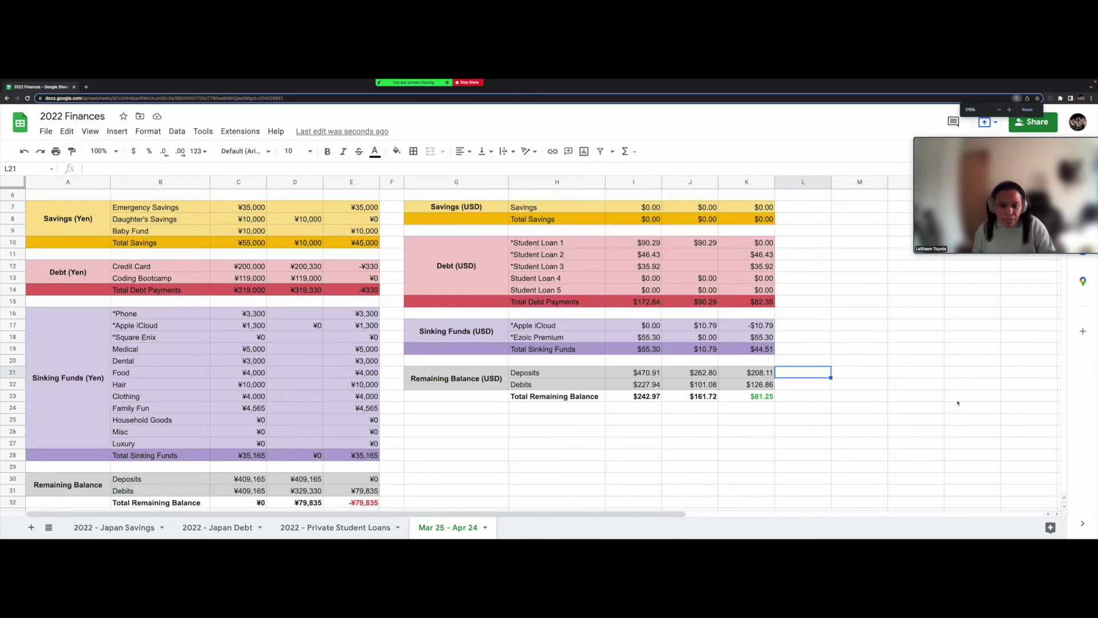
{"action": "scroll", "coordinate": [830, 457], "scroll_direction": "up", "scroll_amount": 2}
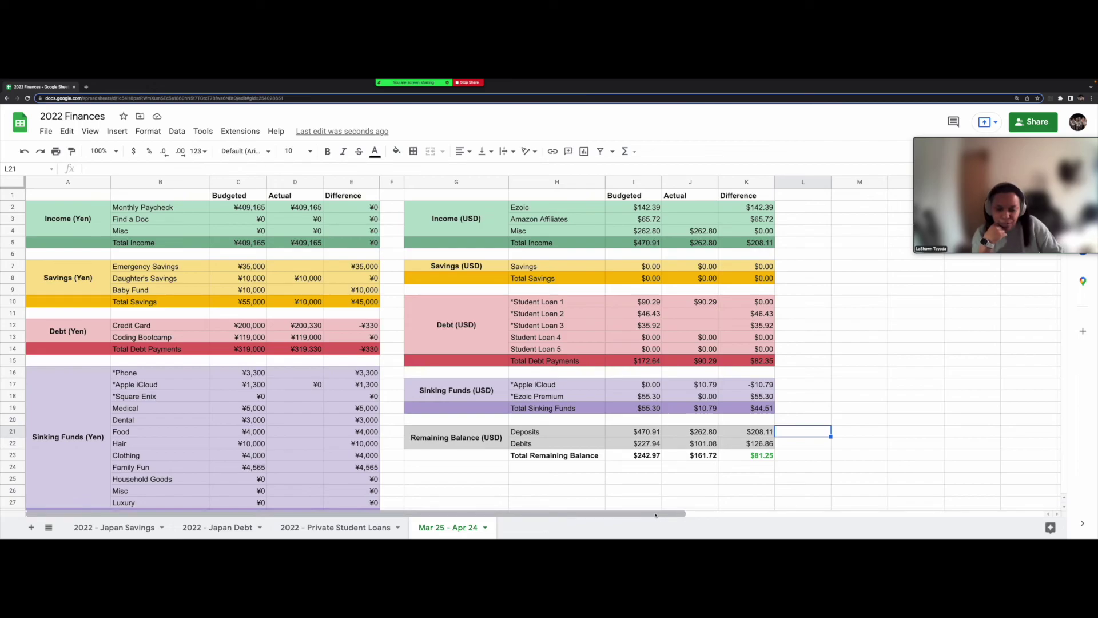
{"action": "scroll", "coordinate": [635, 499], "scroll_direction": "down", "scroll_amount": 1}
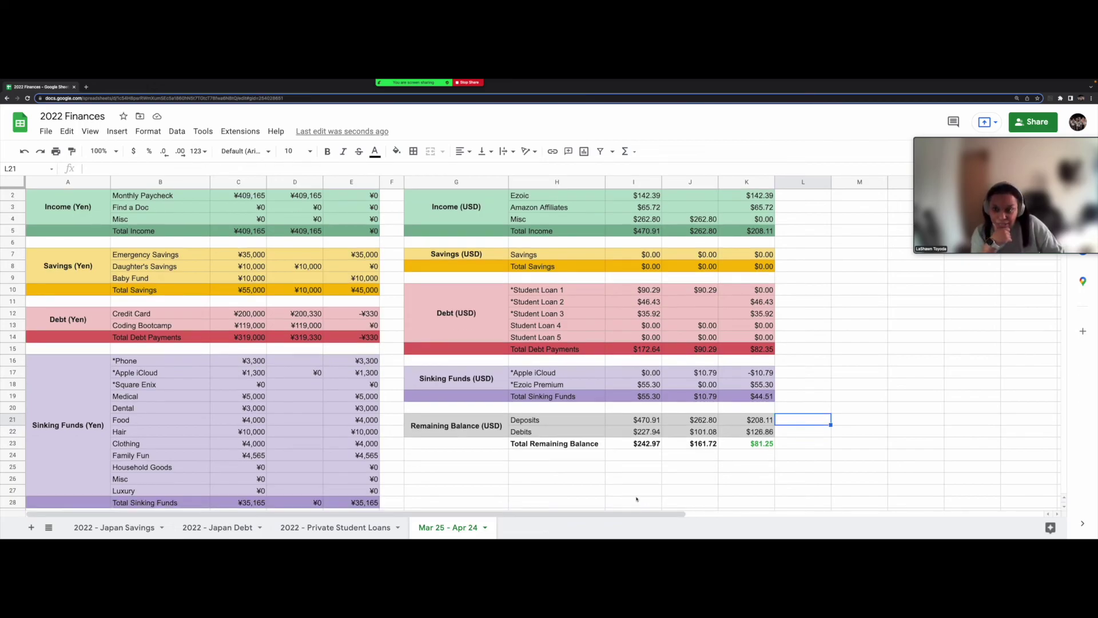